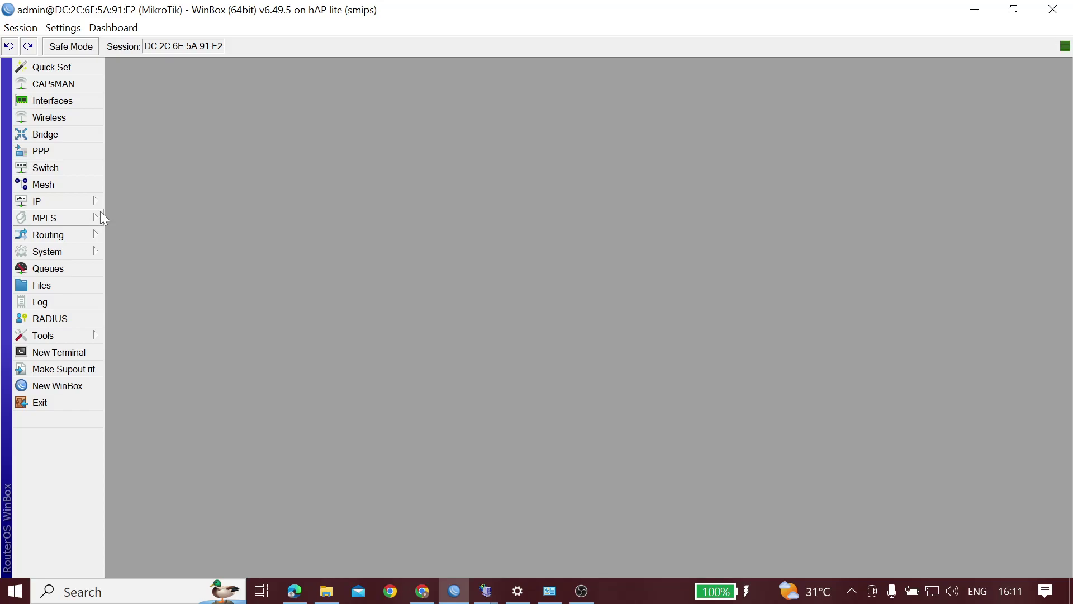
Expand WinBox's IP menu to list its sections from ARP to Web Proxy
left_click(59, 196)
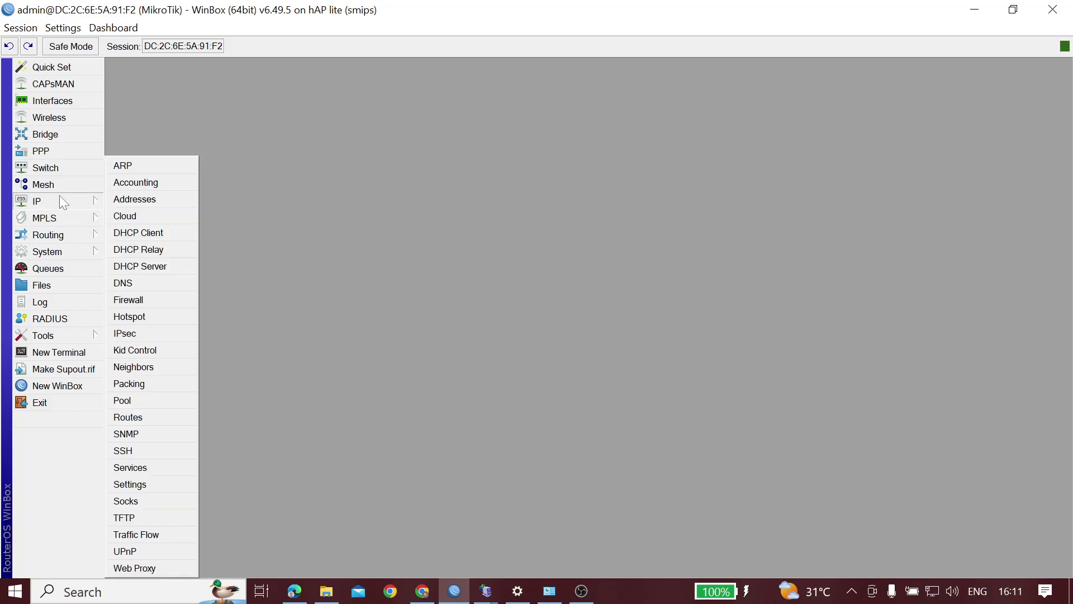
Open the IP address list and re-apply 192.168.88.1/24 on ether4 unchanged
left_click(136, 199)
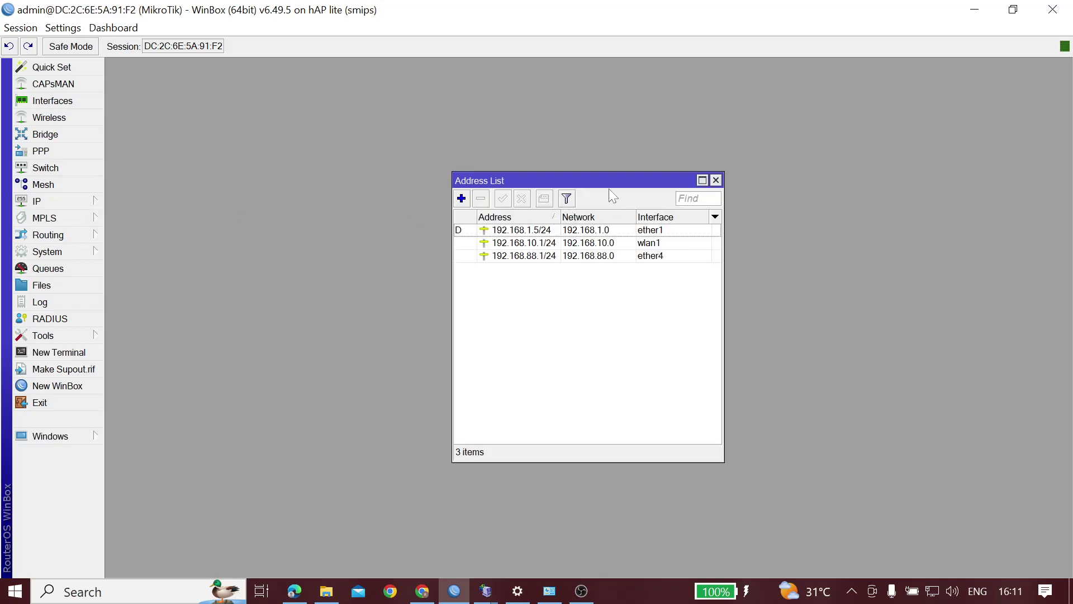
left_click_drag(615, 184, 549, 108)
left_click(486, 180)
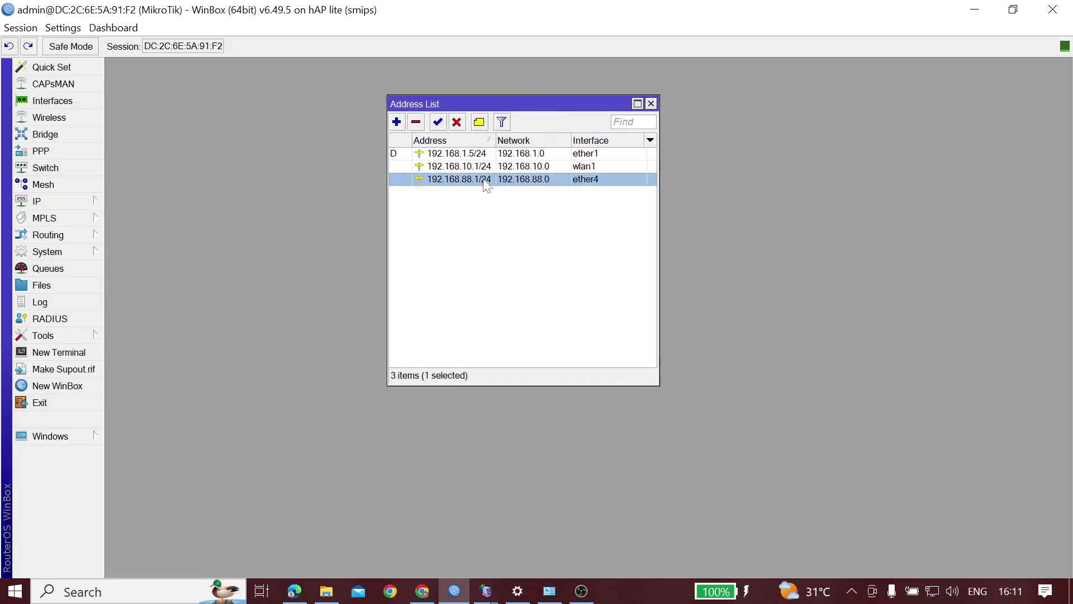
double_click(485, 180)
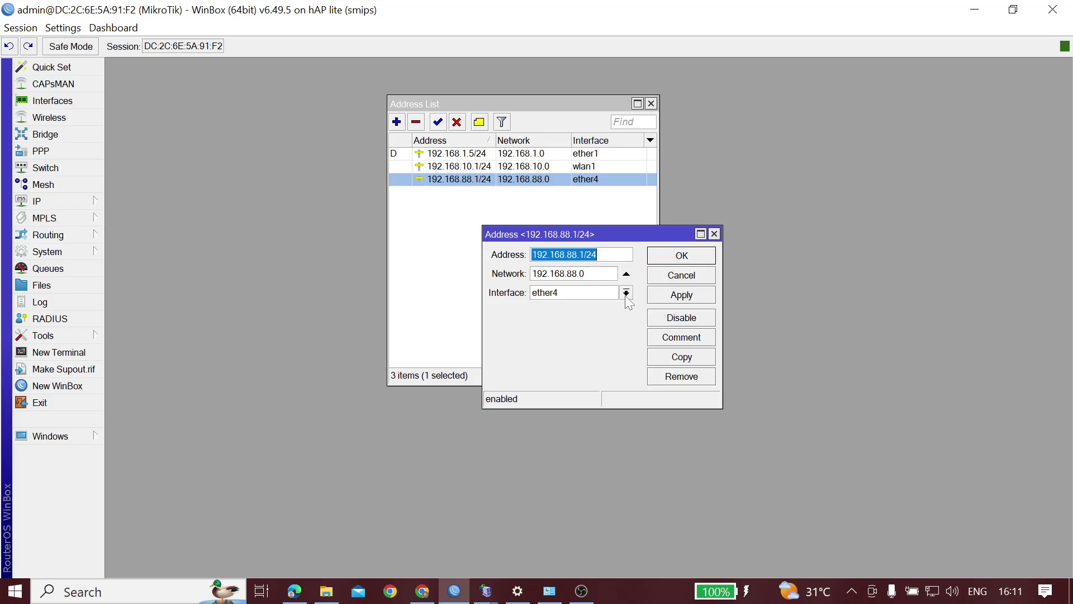
left_click(671, 297)
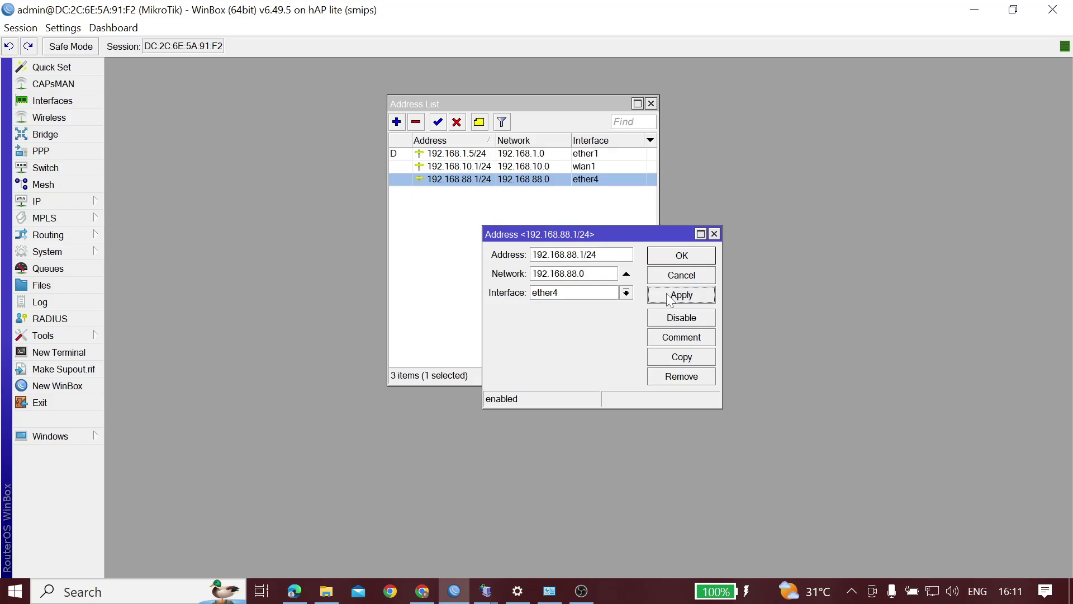
left_click(675, 259)
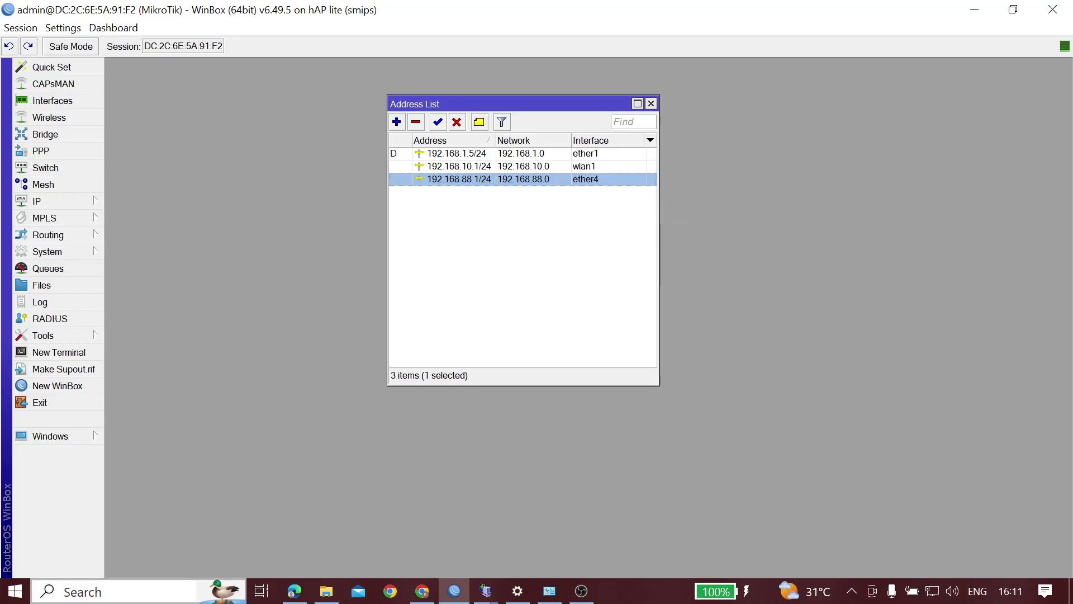
Bring up Windows search to look for a program
key("super")
type("not")
key("Return")
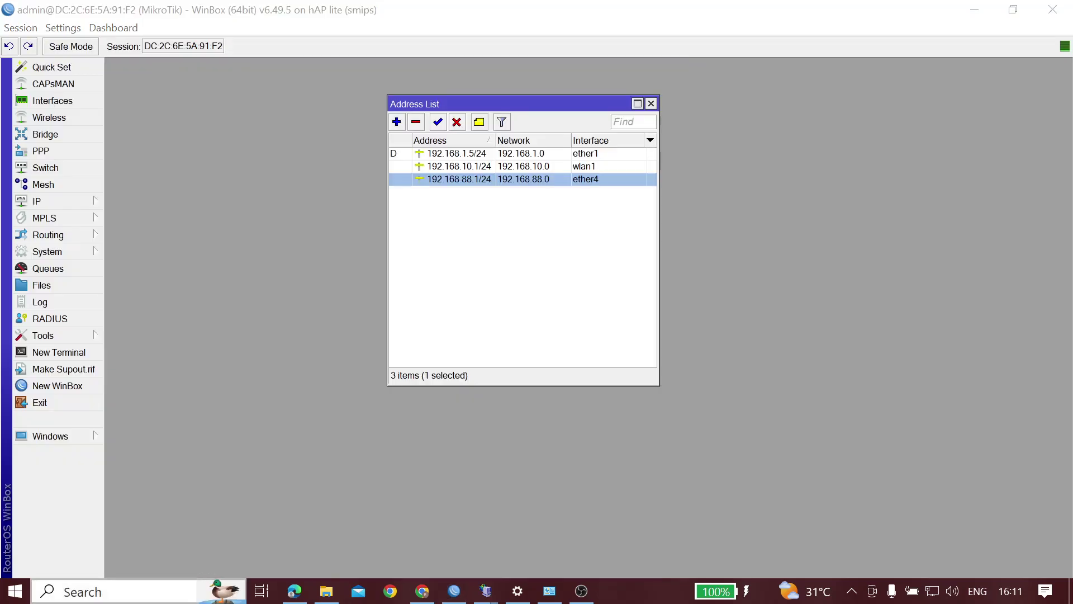
left_click(144, 593)
Launch Command Prompt and ping 192.168.88.1, receiving 4 of 4 replies
type("cdm")
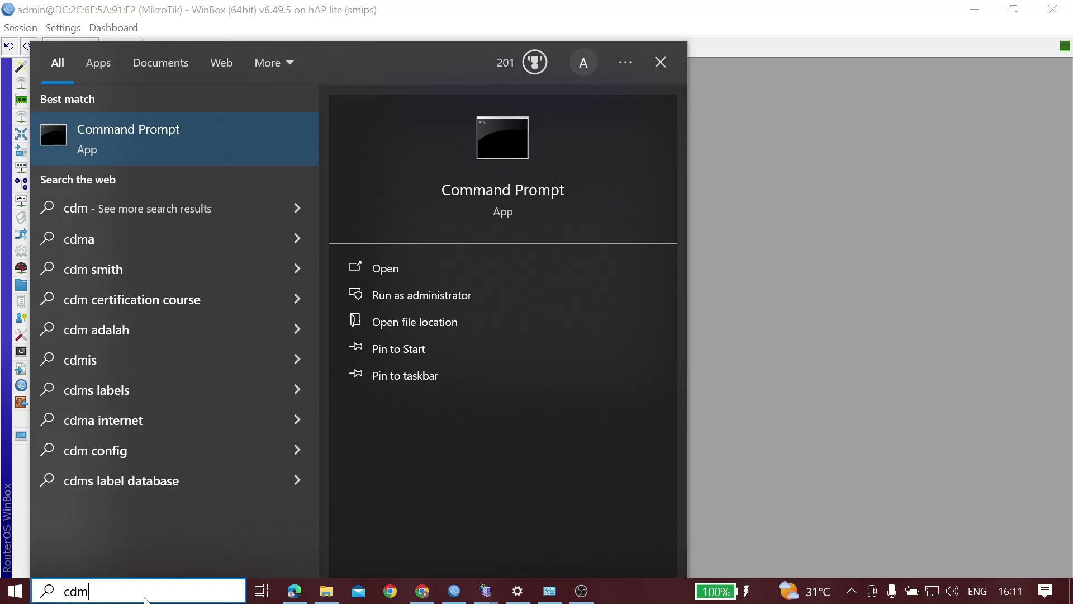
key("Return")
type("ping 192.168.88.1")
key("Return")
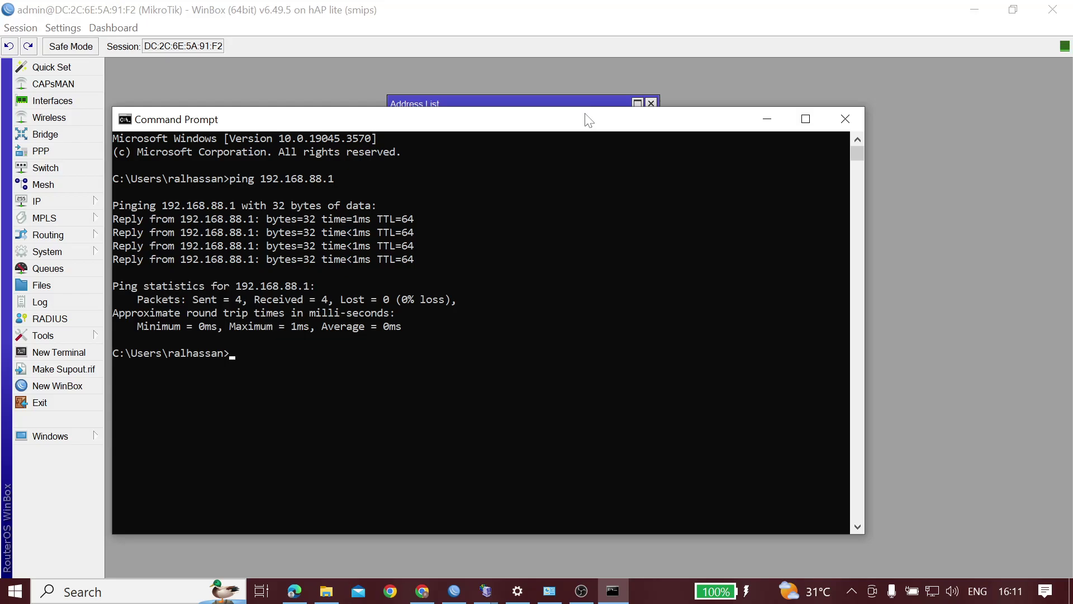
left_click(767, 119)
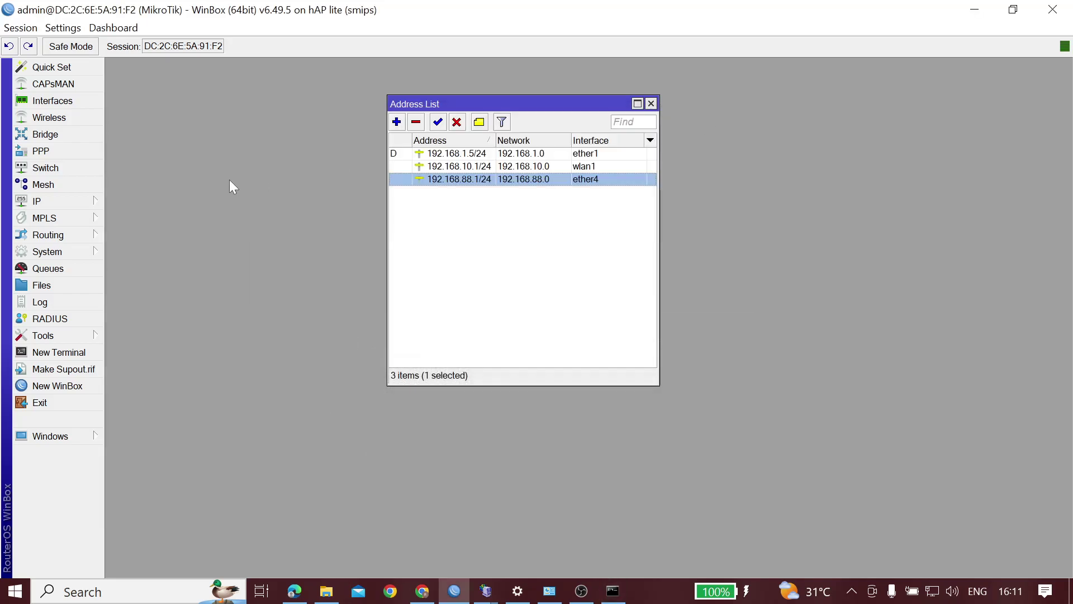
Verify the ether1 DHCP client is bound to 192.168.1.5/24, then close the DHCP and Address List windows
left_click(418, 167)
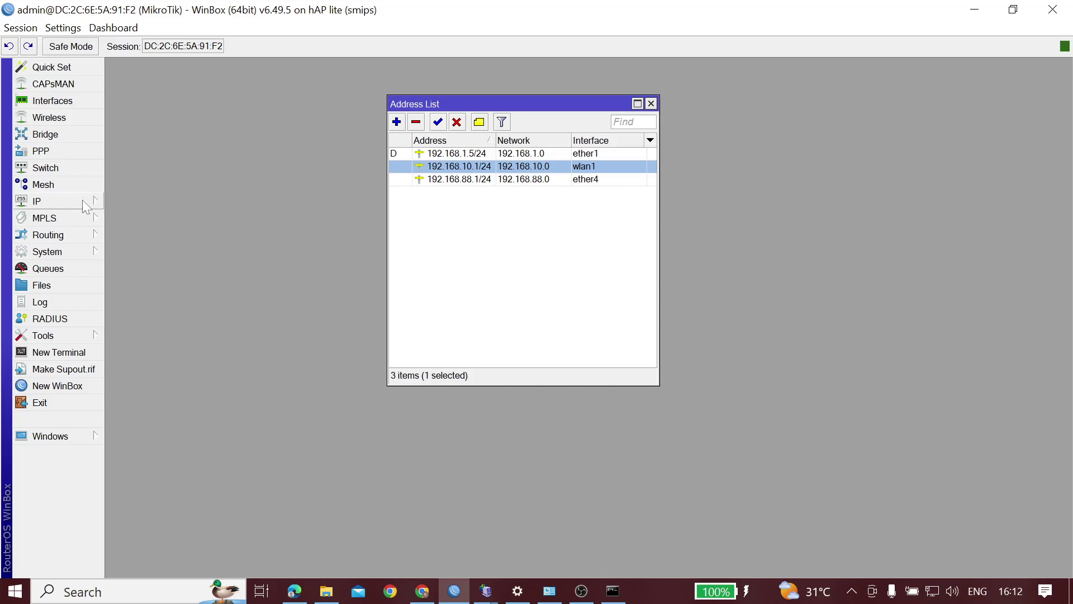
left_click(62, 201)
left_click(166, 233)
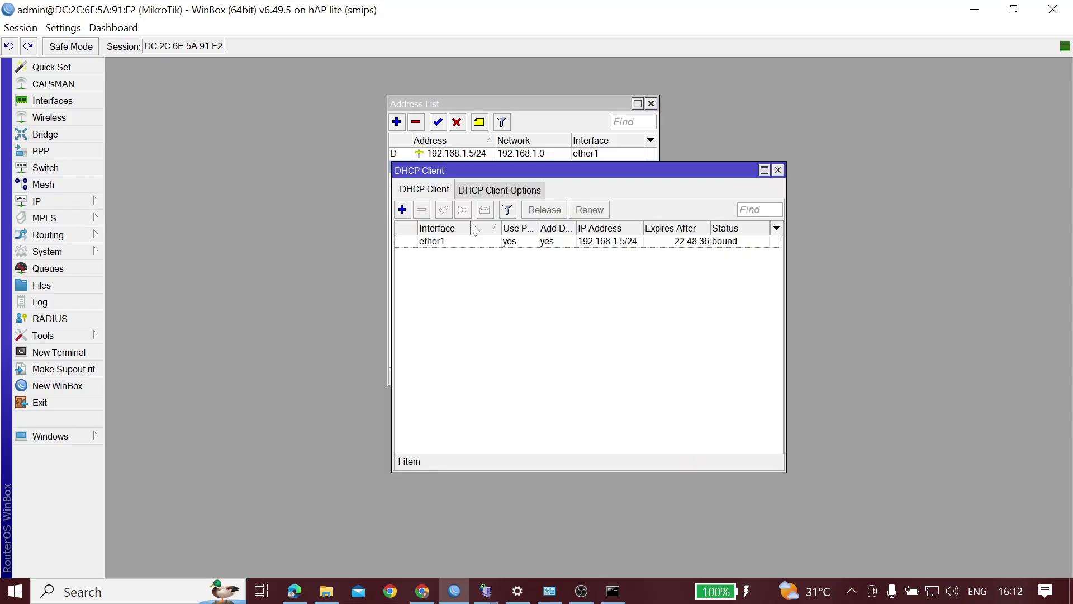
left_click(556, 243)
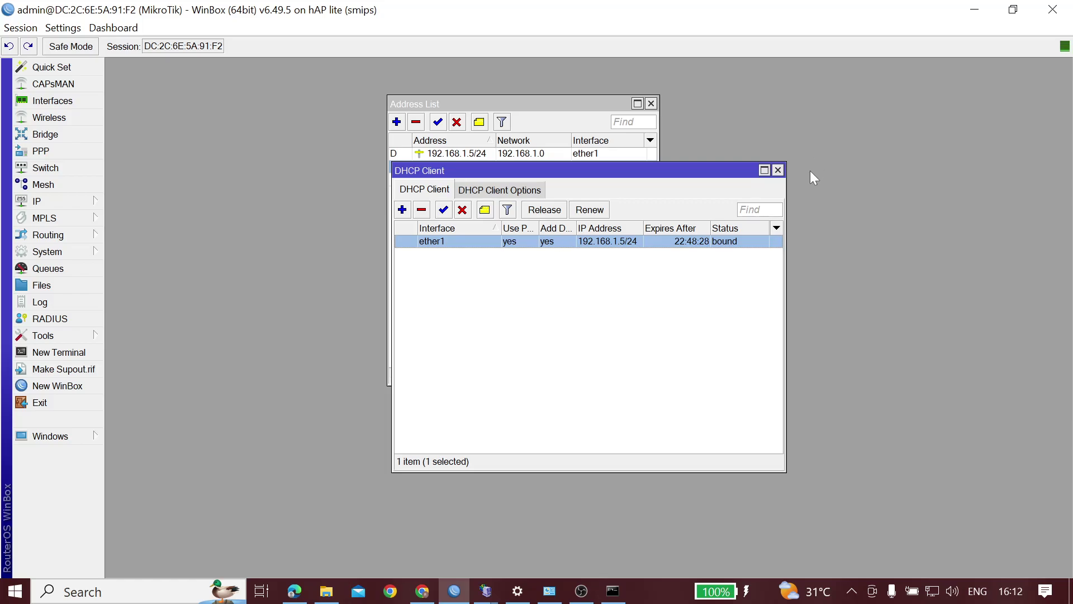
left_click(778, 171)
left_click(444, 155)
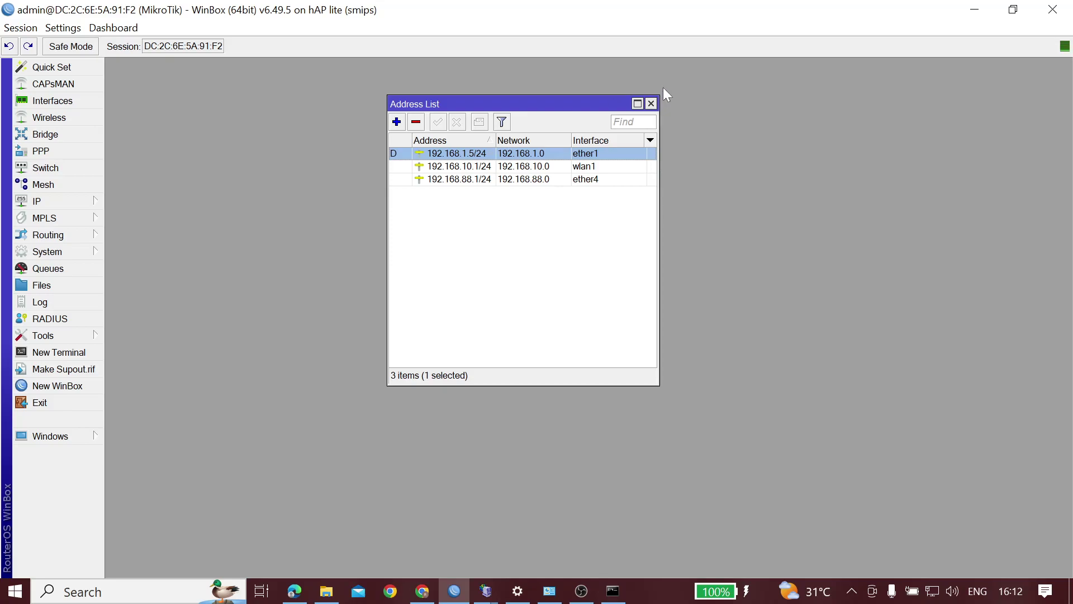
left_click(651, 104)
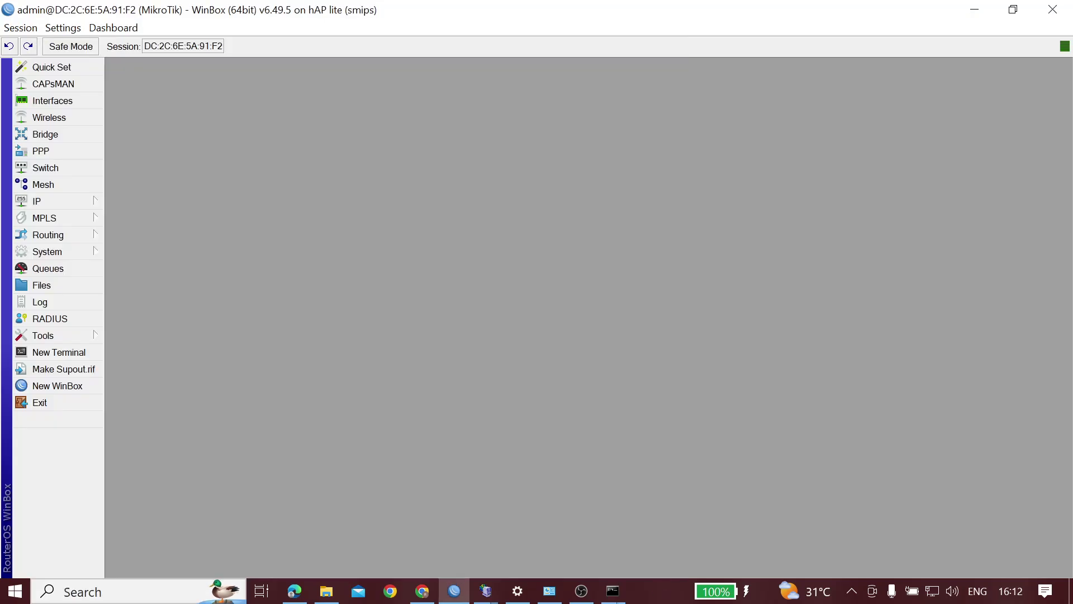
Ping 8.8.8.8 from Command Prompt, getting 4 of 4 replies averaging 18ms
left_click(613, 591)
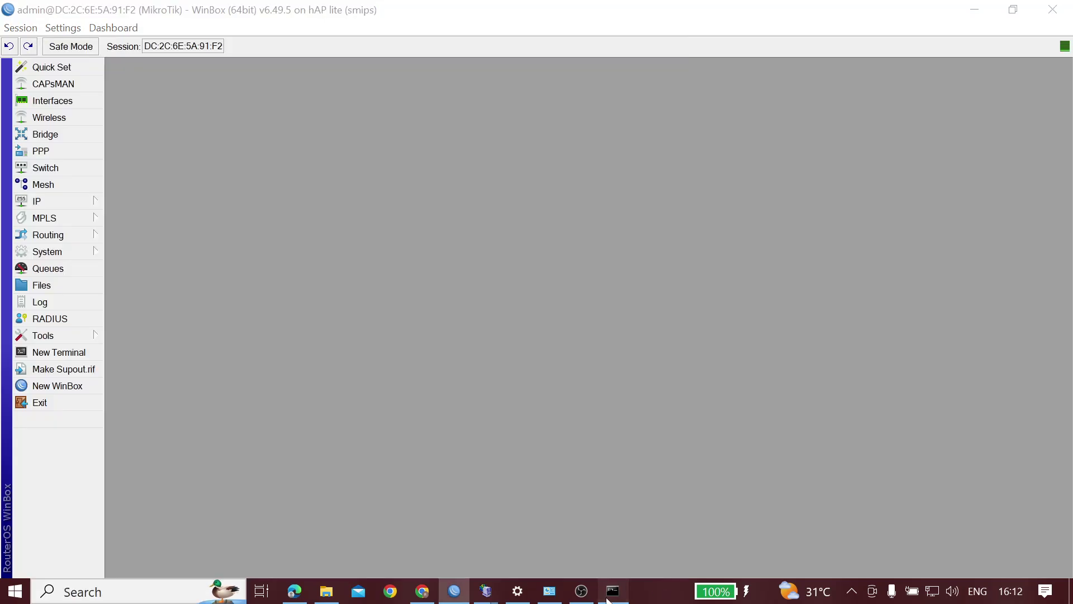
type("pin")
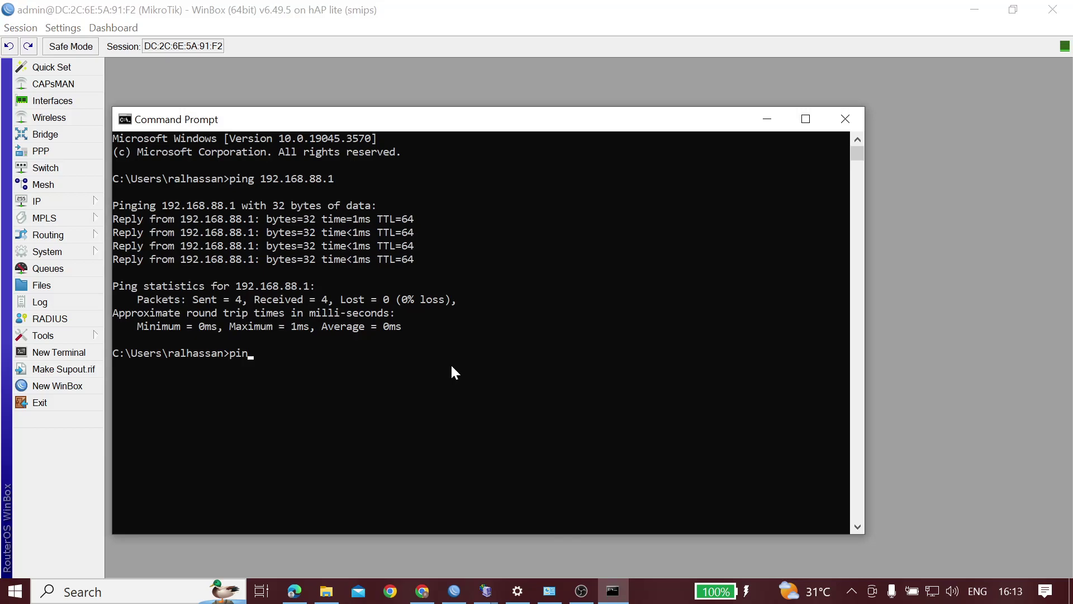
type("g 8.8.8.8")
key("Return")
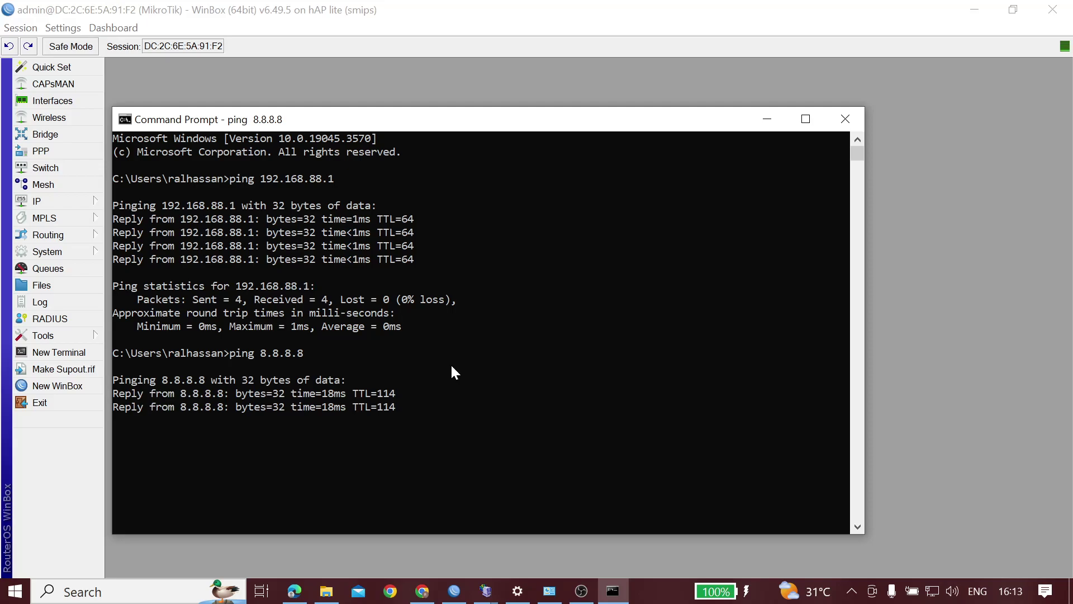
key("Return")
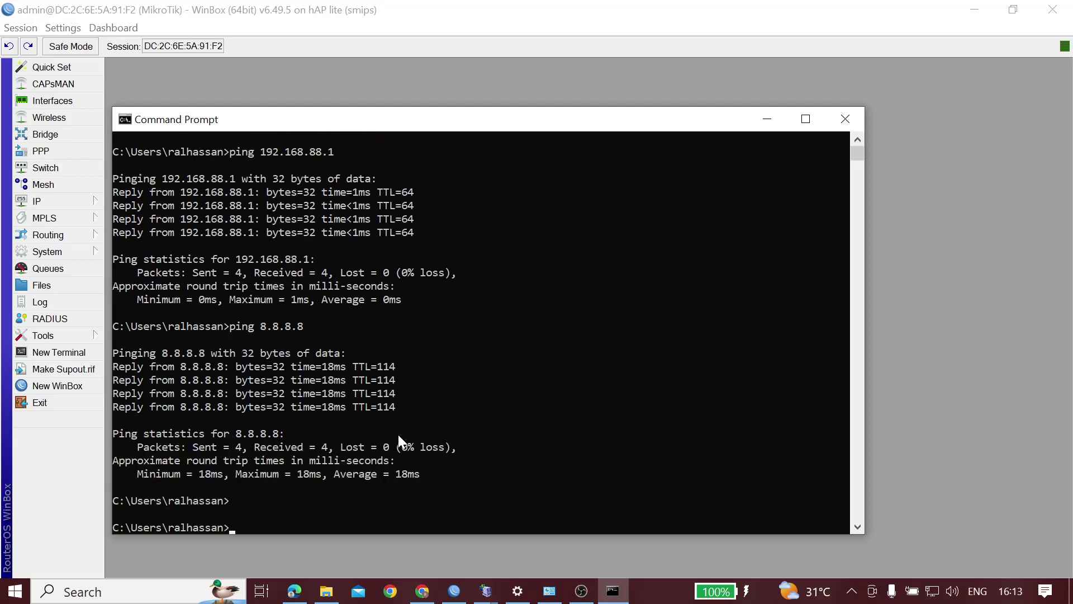
left_click(769, 119)
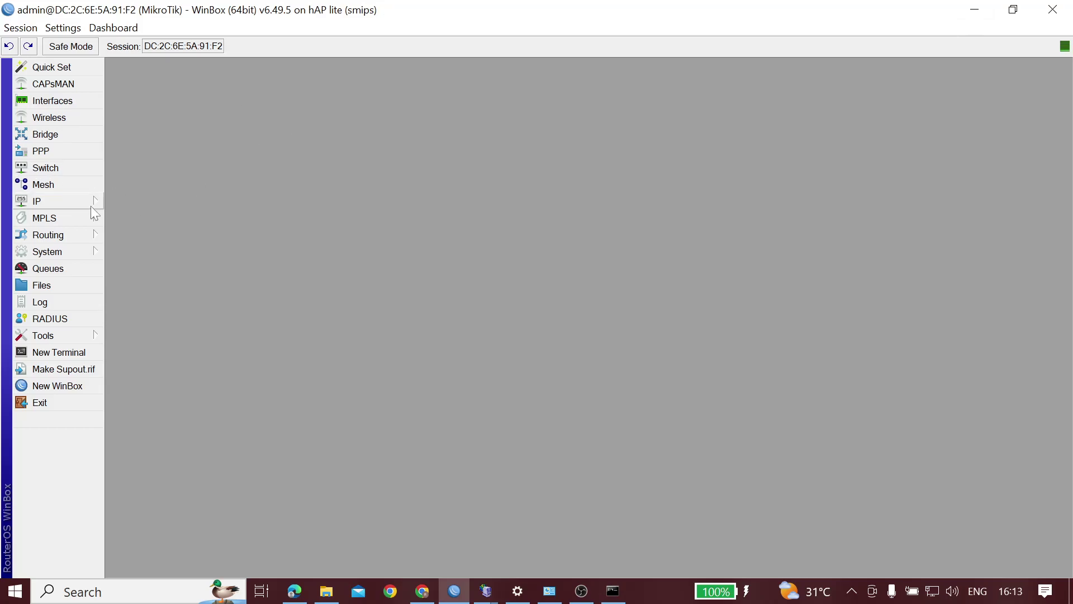
Review wlan1's settings: ap bridge mode, SSID WIKI KITA, default security profile, leaving them unchanged
left_click(75, 115)
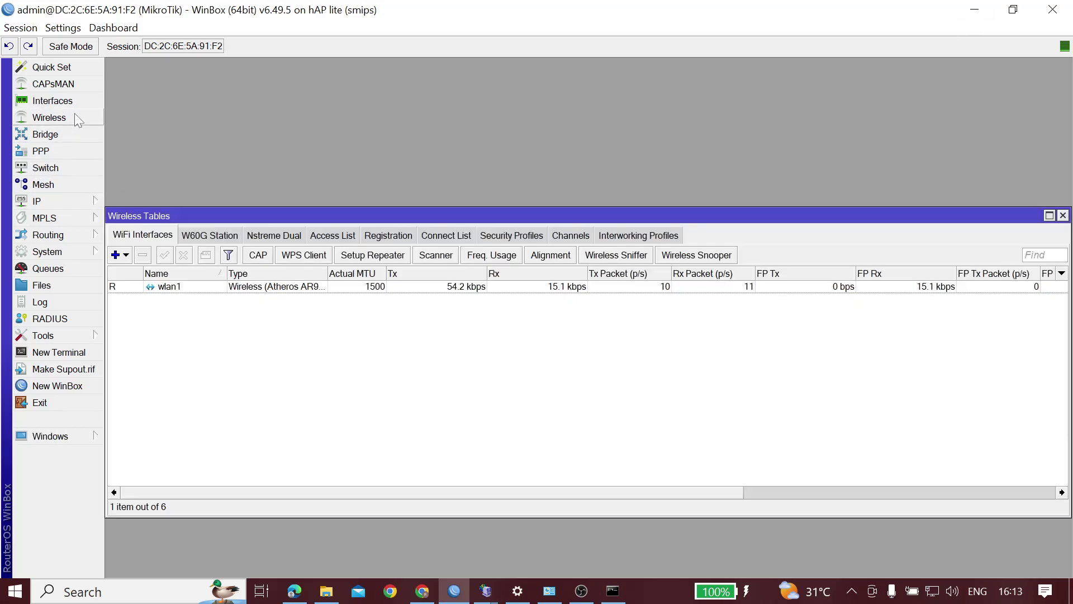
left_click(219, 287)
double_click(219, 287)
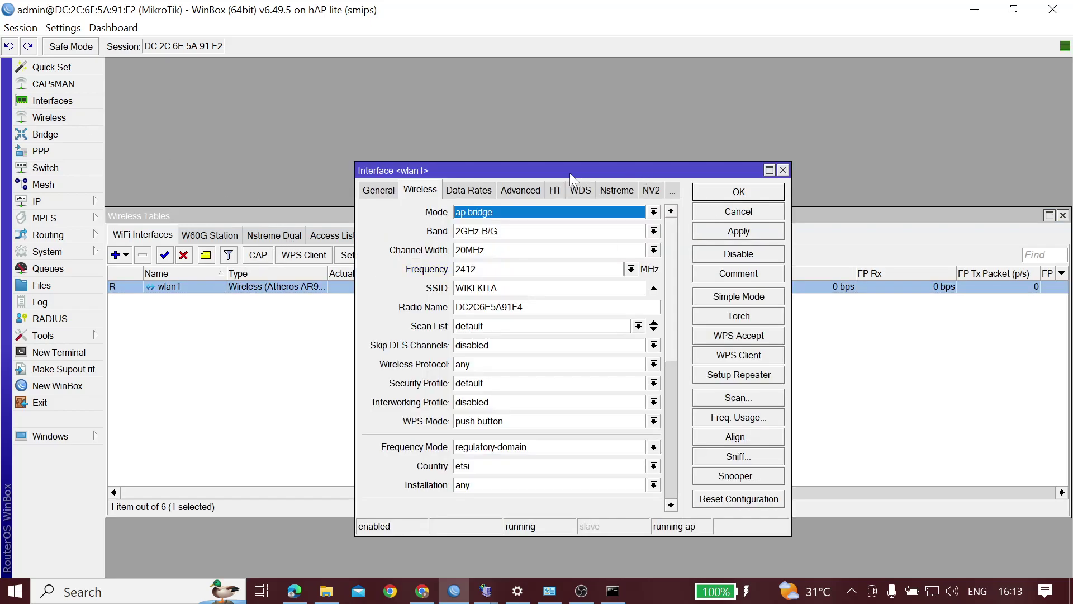
left_click(653, 213)
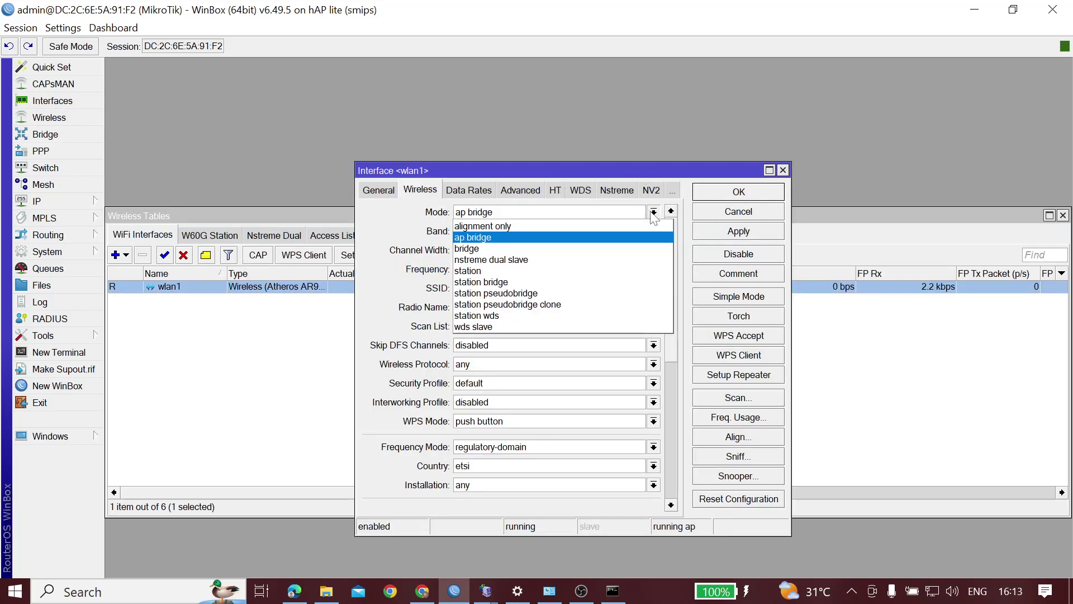
left_click(550, 240)
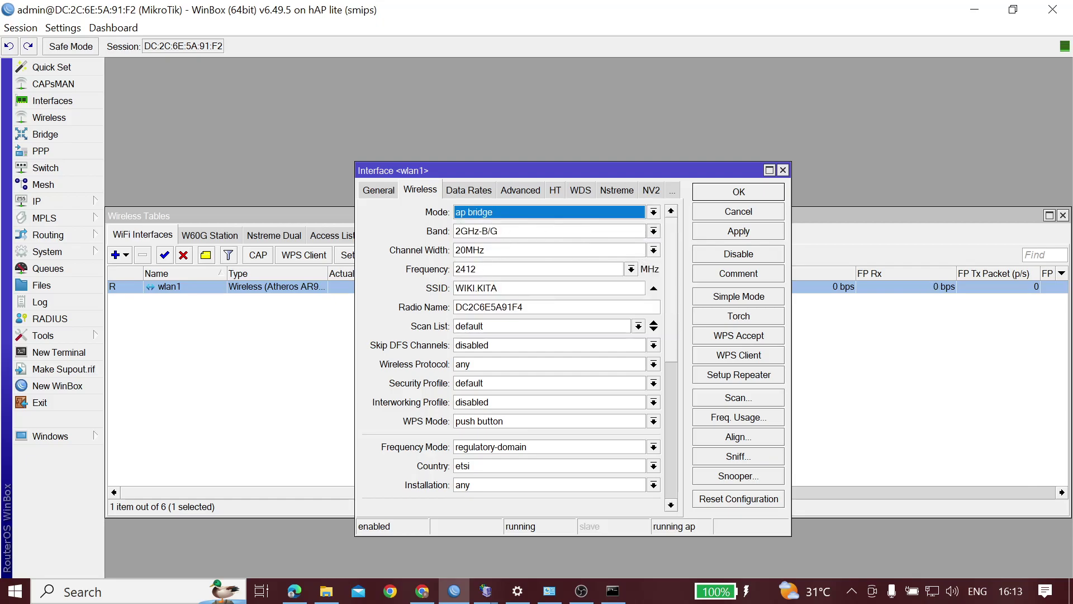
left_click(497, 288)
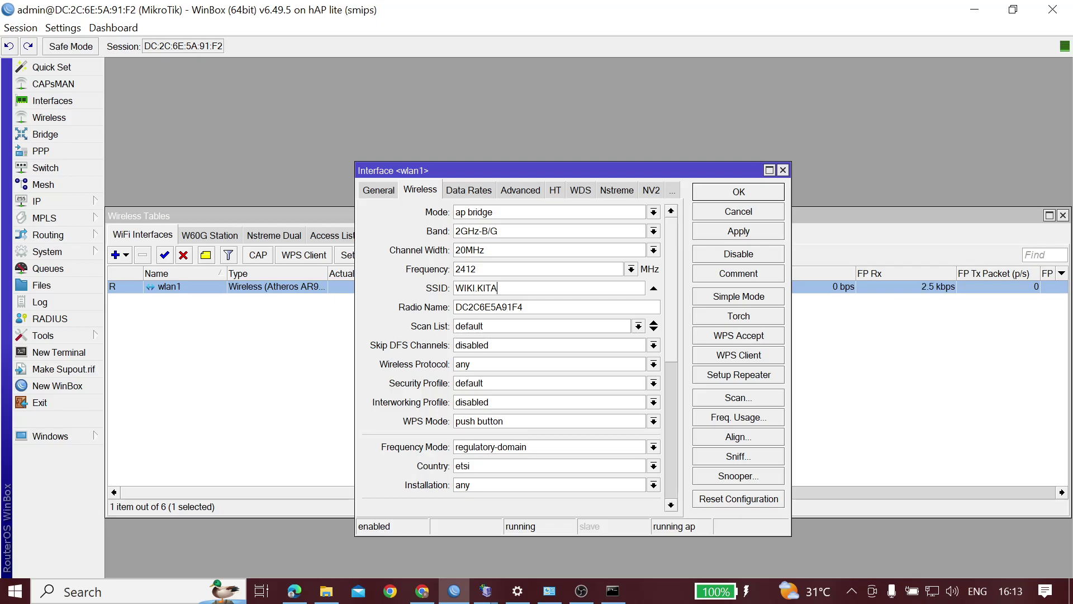
left_click(481, 386)
left_click(481, 393)
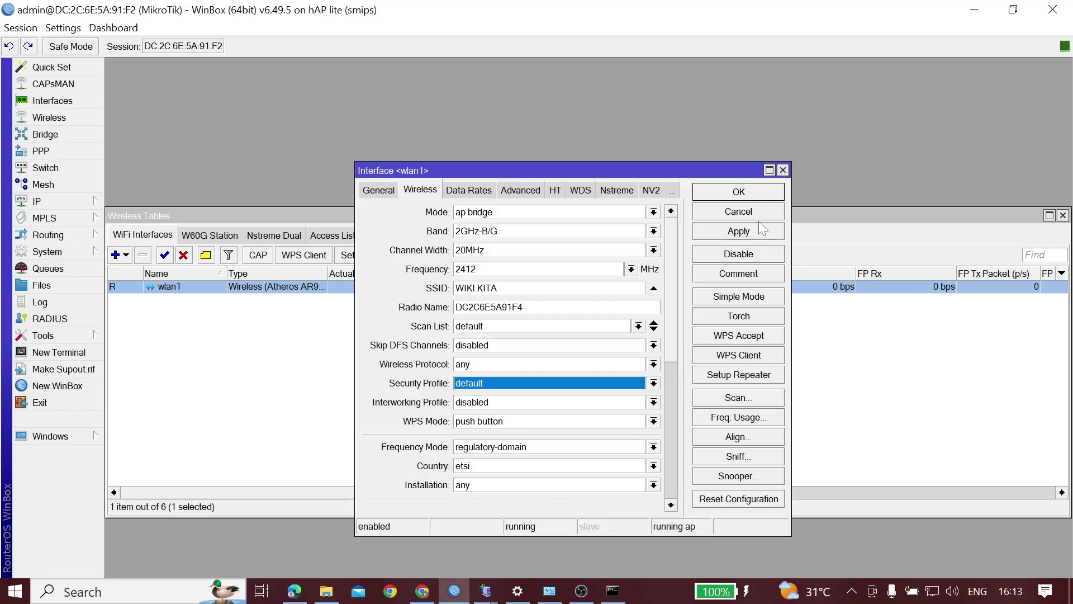
left_click(783, 170)
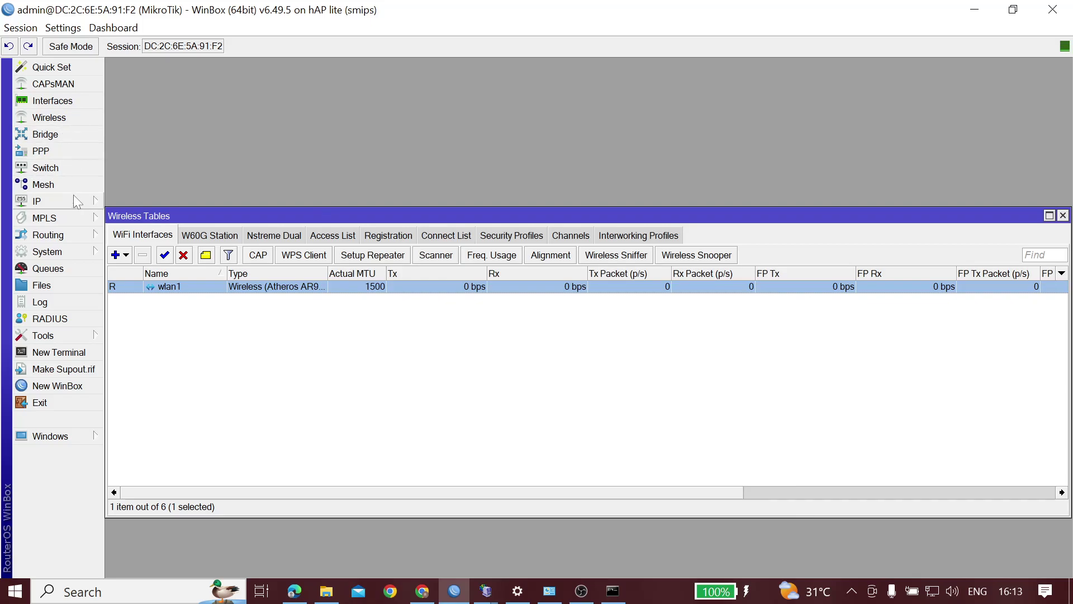
Open Firewall NAT and draft a new rule with Out. Interface ether1
left_click(306, 369)
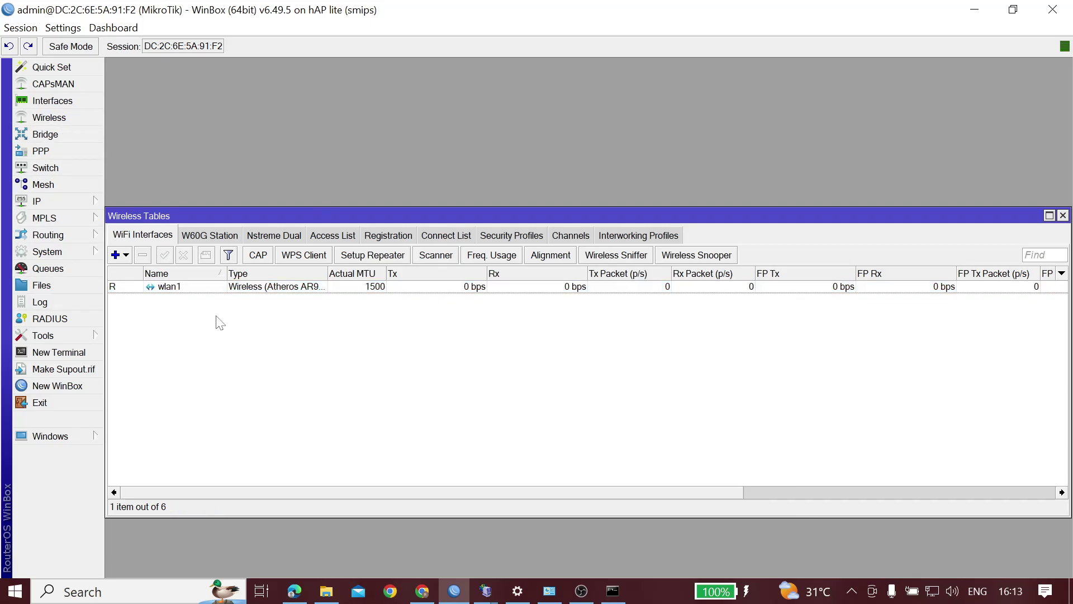
left_click(82, 204)
left_click(150, 300)
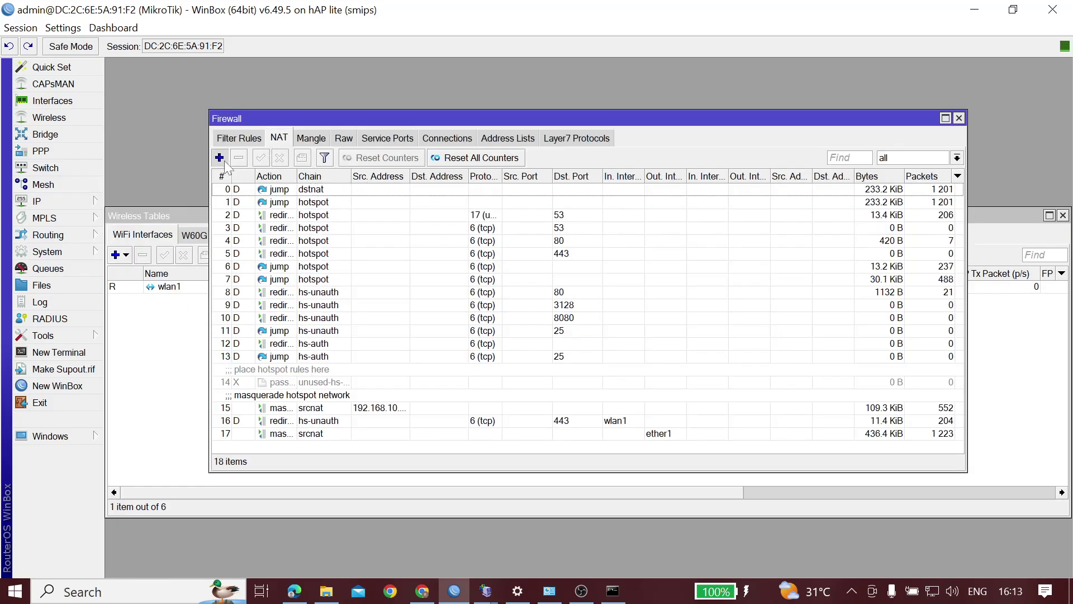
left_click(220, 158)
left_click(468, 149)
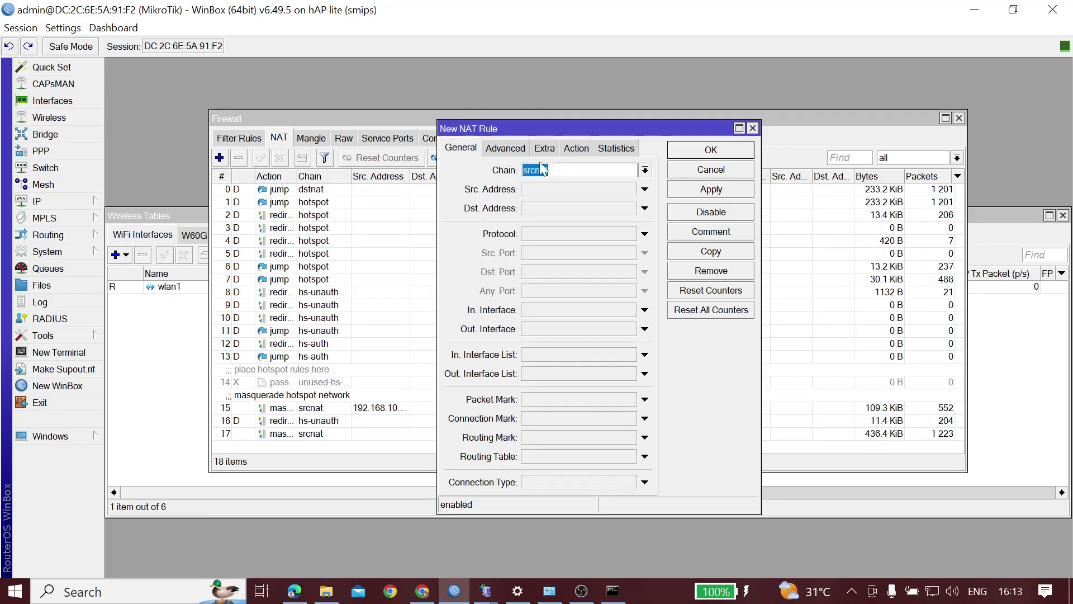
left_click(555, 329)
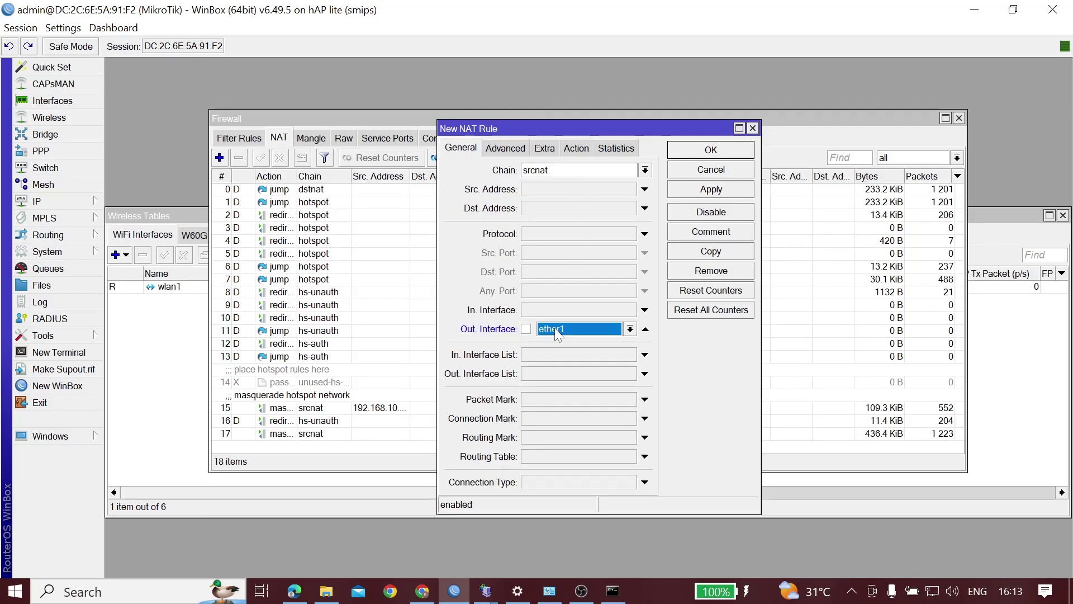
left_click(593, 328)
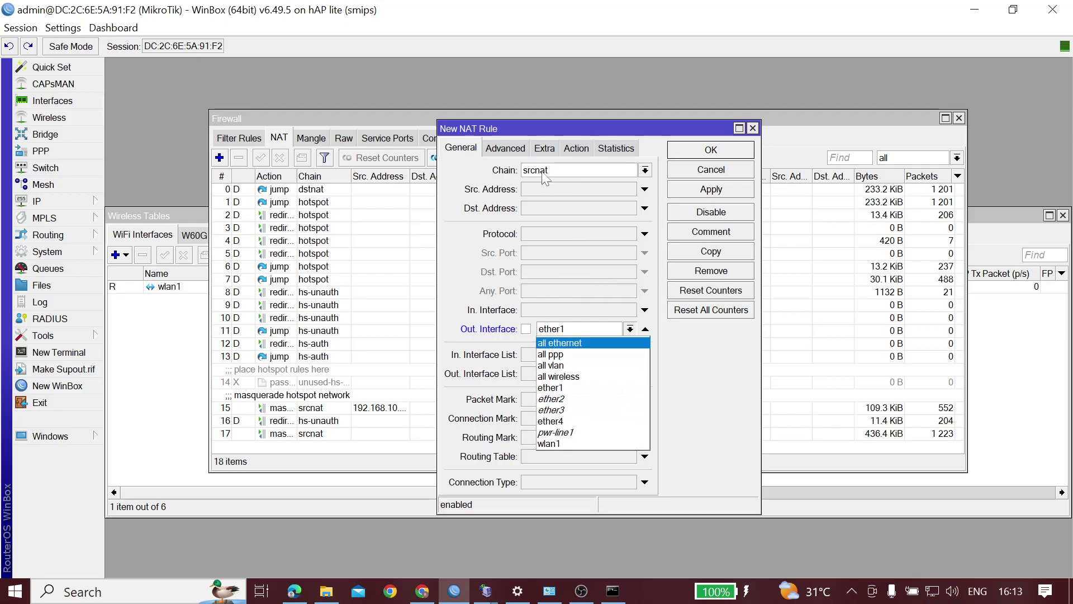
left_click(589, 149)
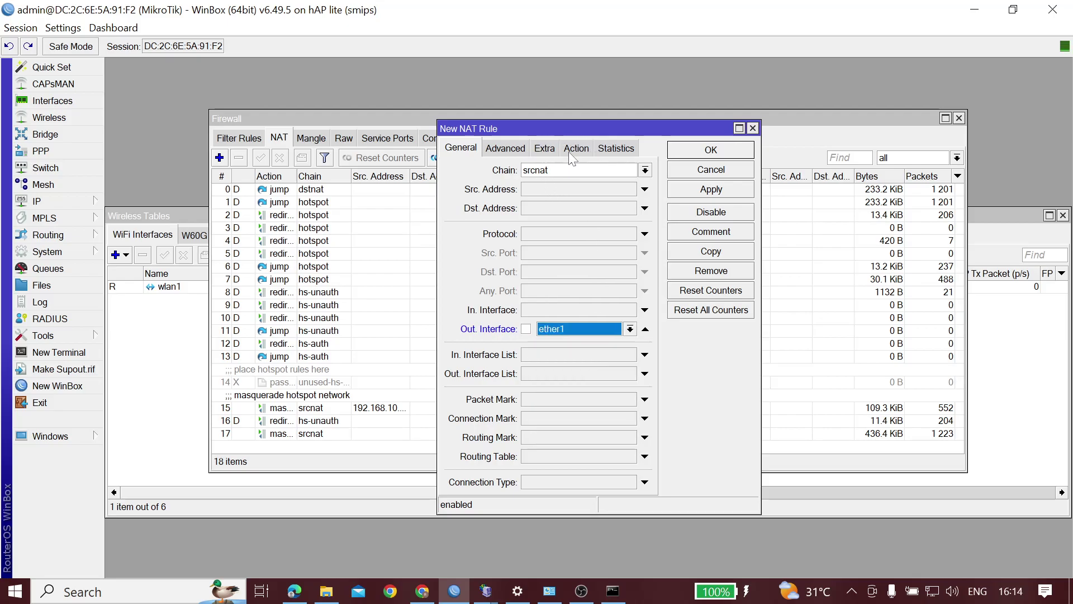
Check the draft rule's action stays accept, discard it unsaved, and bring Command Prompt forward
left_click(587, 149)
left_click(551, 170)
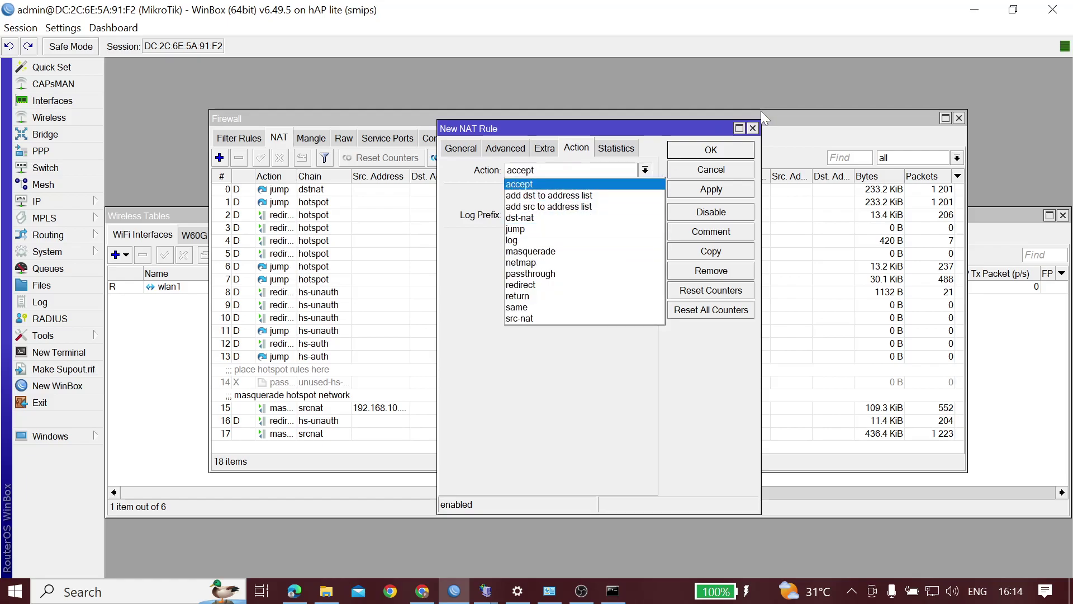
left_click(758, 133)
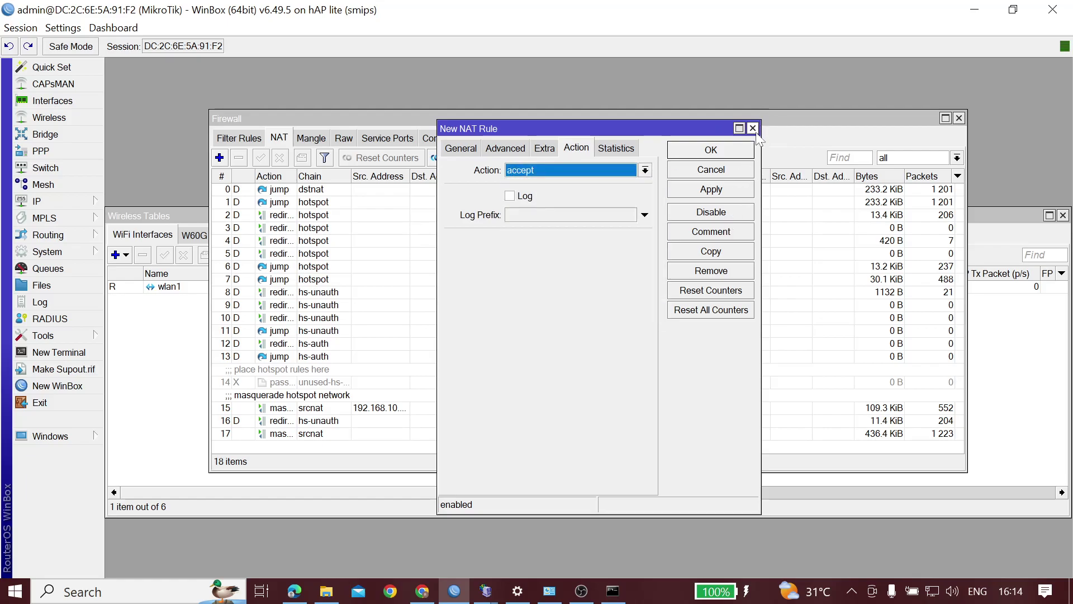
left_click(752, 128)
left_click(613, 597)
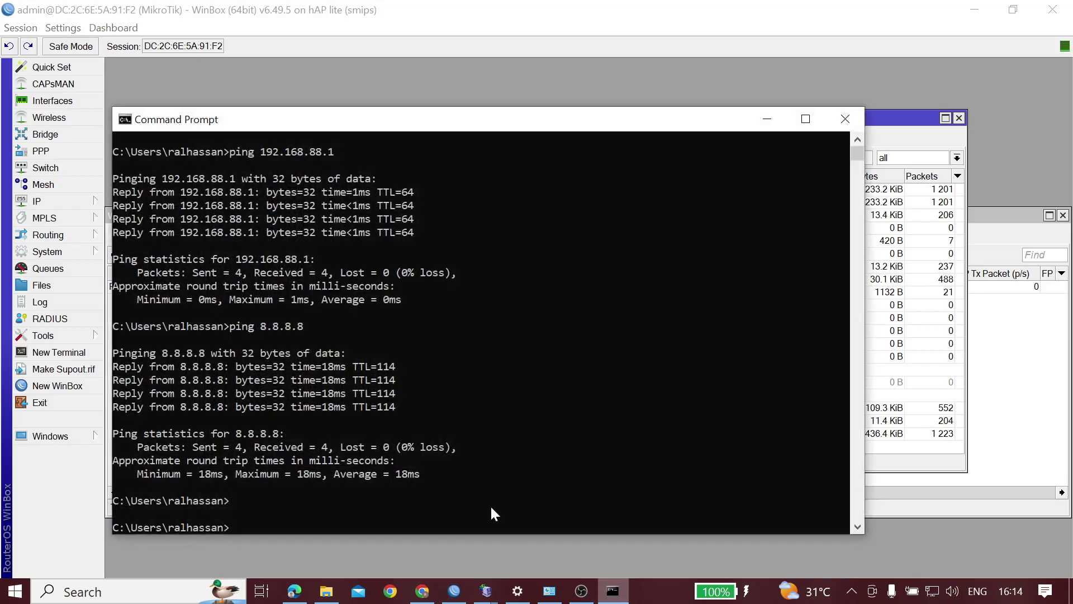
Rerun ping 8.8.8.8 for 4 of 4 replies, then close Command Prompt and the Firewall window
key("Up")
key("Return")
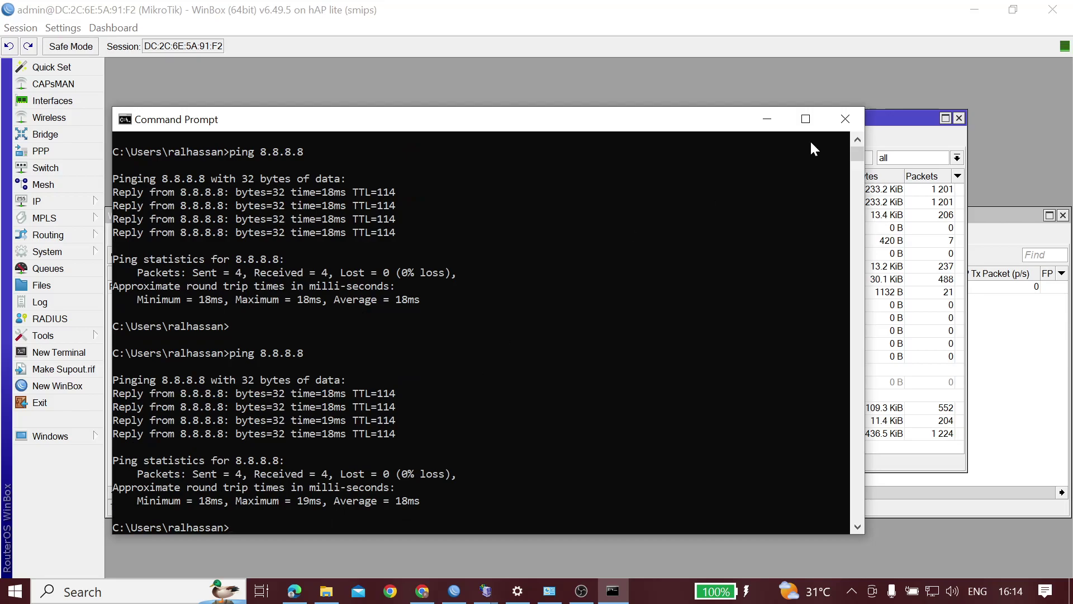
left_click(846, 119)
left_click(958, 118)
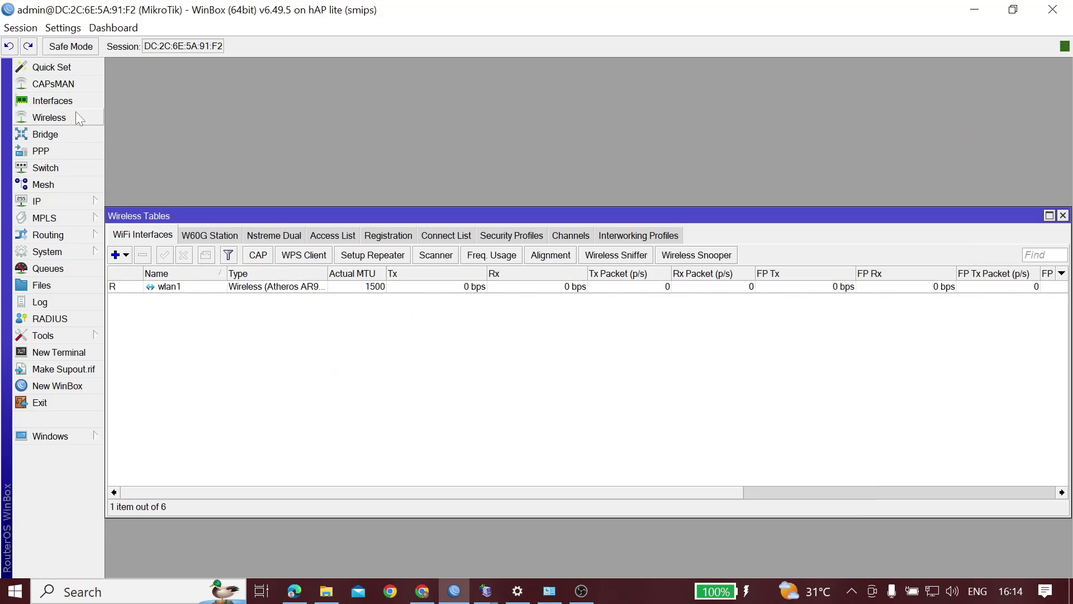
double_click(223, 286)
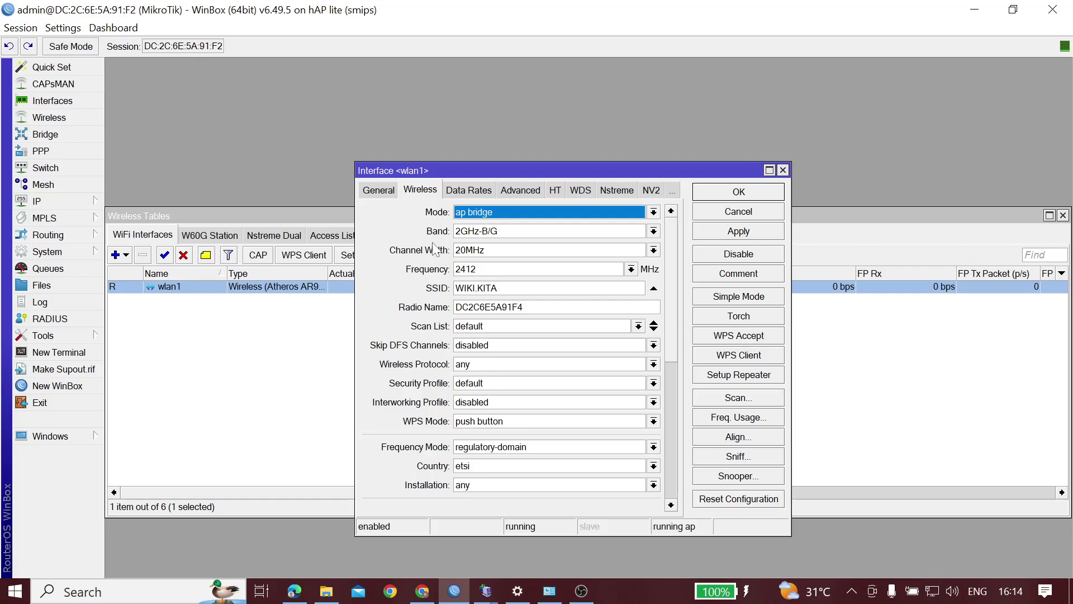
left_click(383, 192)
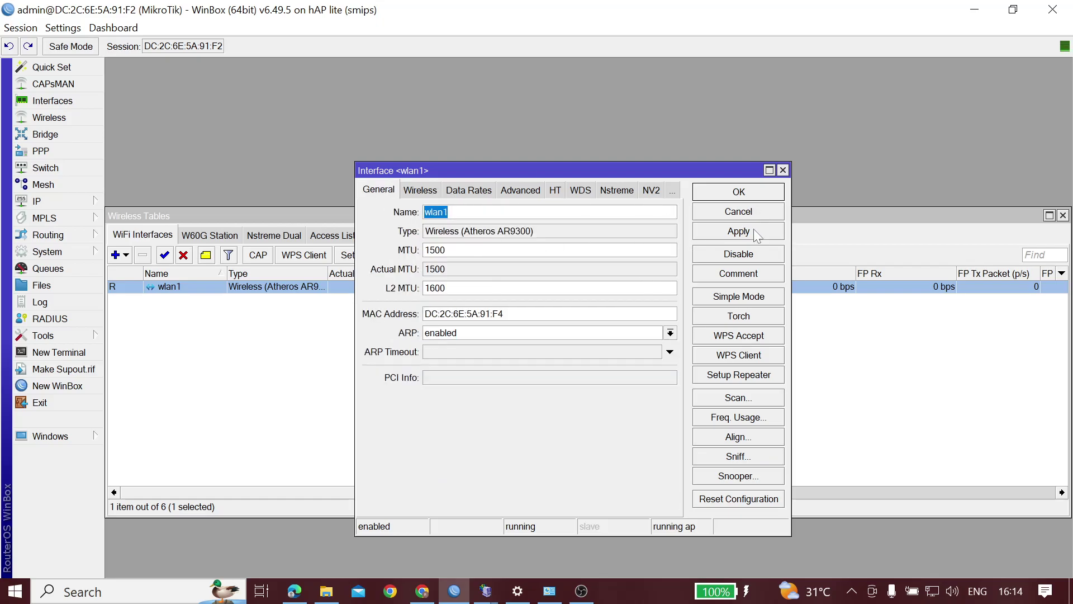
left_click(748, 191)
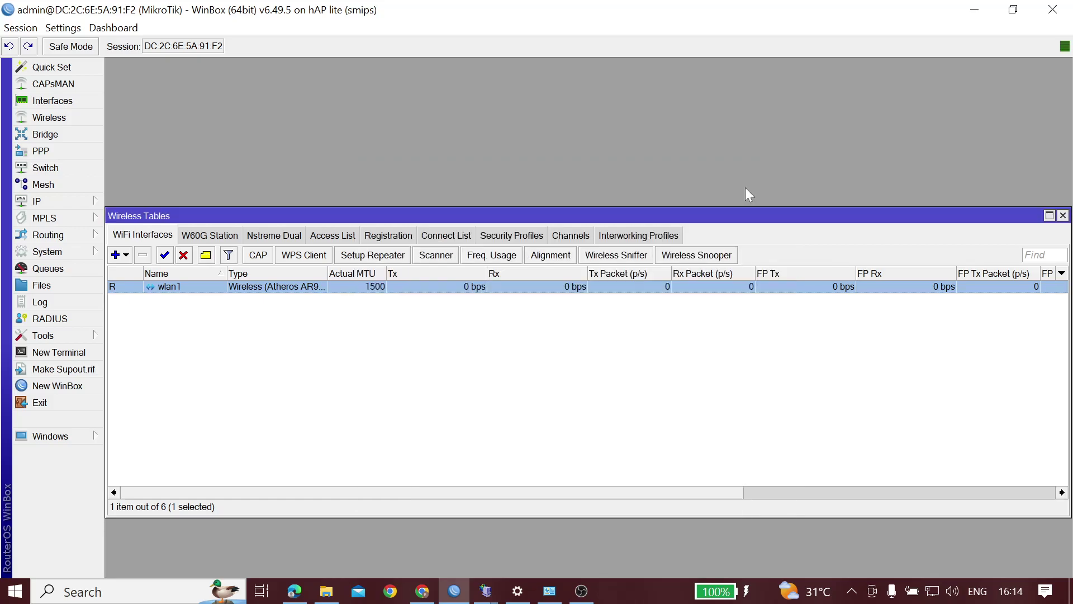
left_click(190, 359)
Show the Hotspot user profiles, select uprof1, and start a new profile prefilled as uprof2
left_click(48, 203)
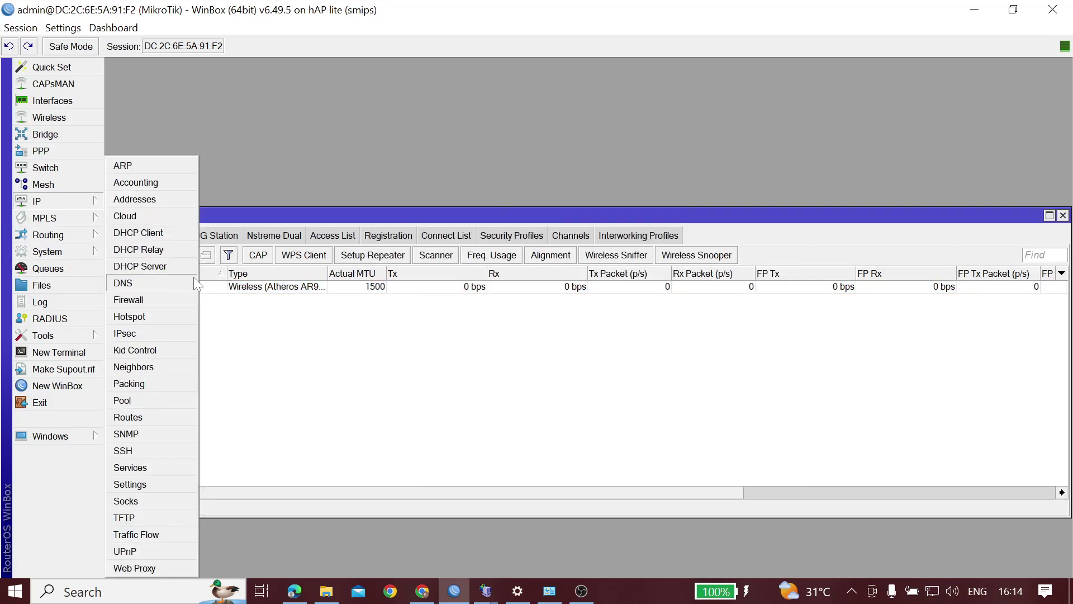
left_click(144, 317)
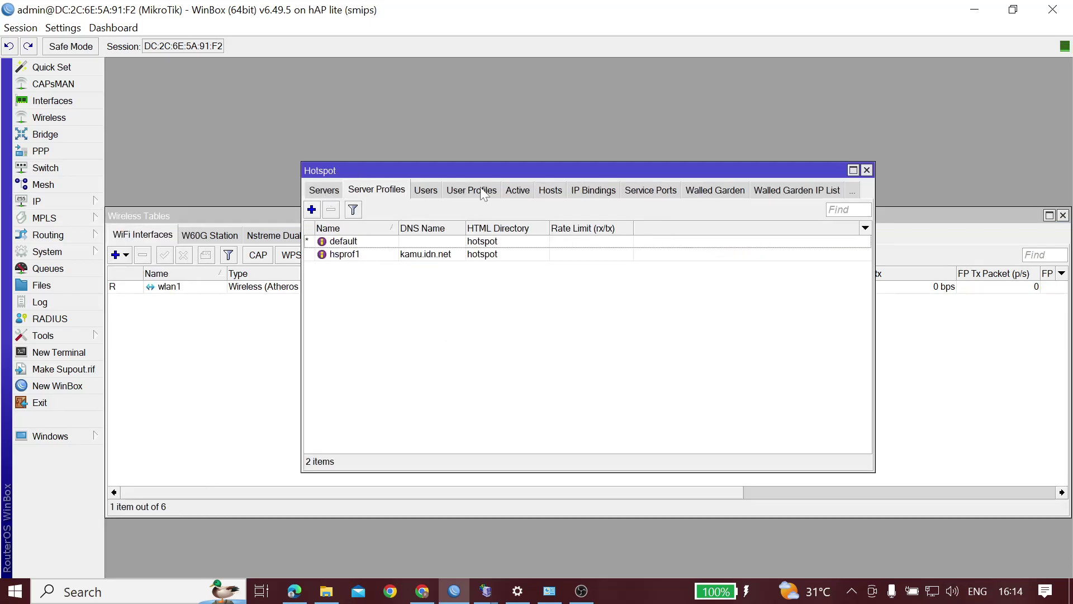
left_click(481, 191)
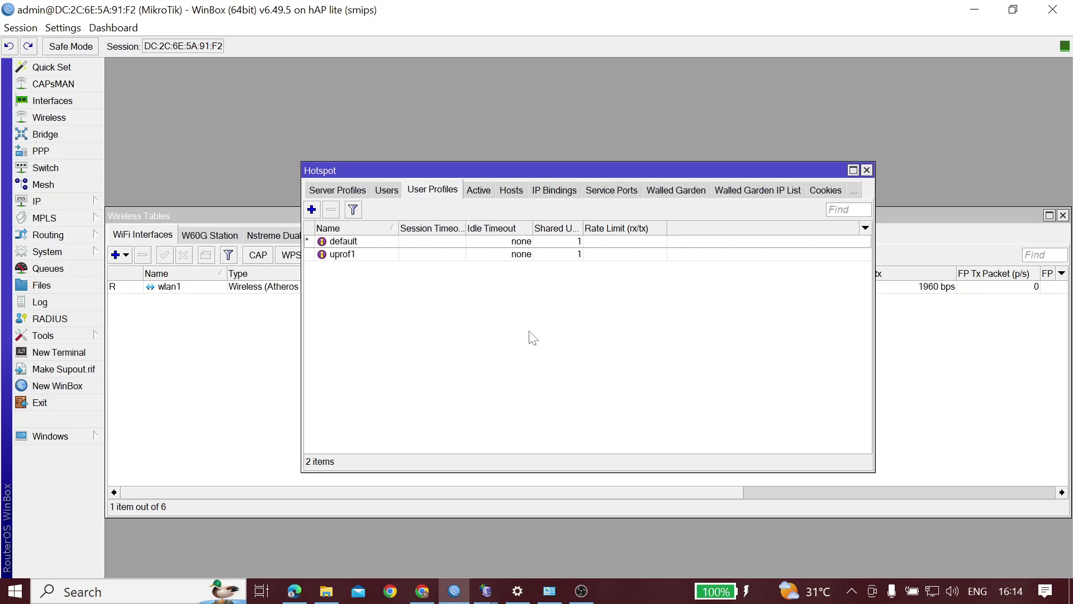
left_click(360, 257)
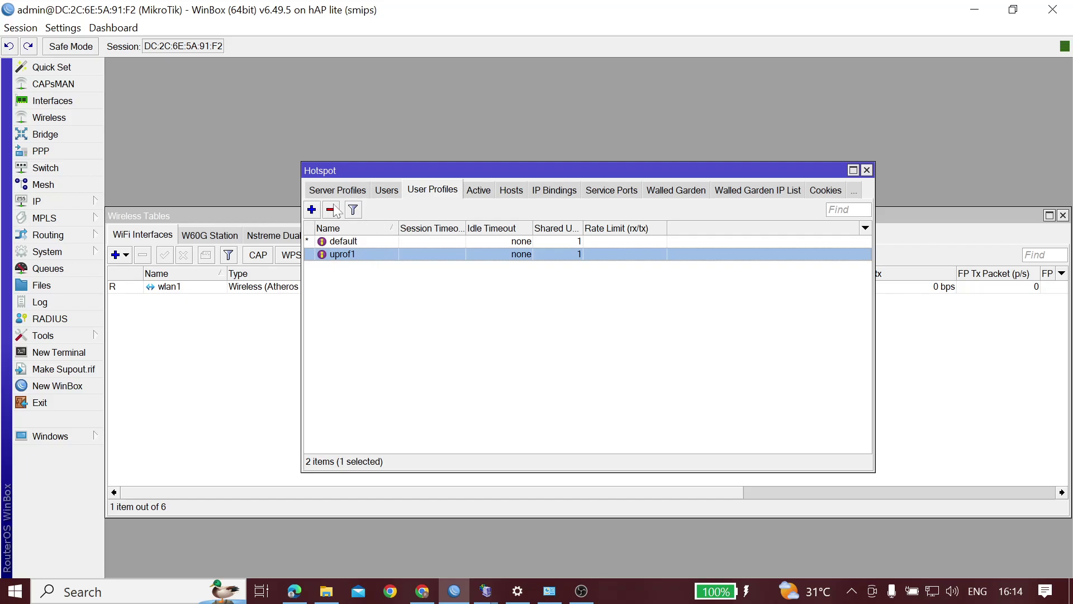
left_click(312, 210)
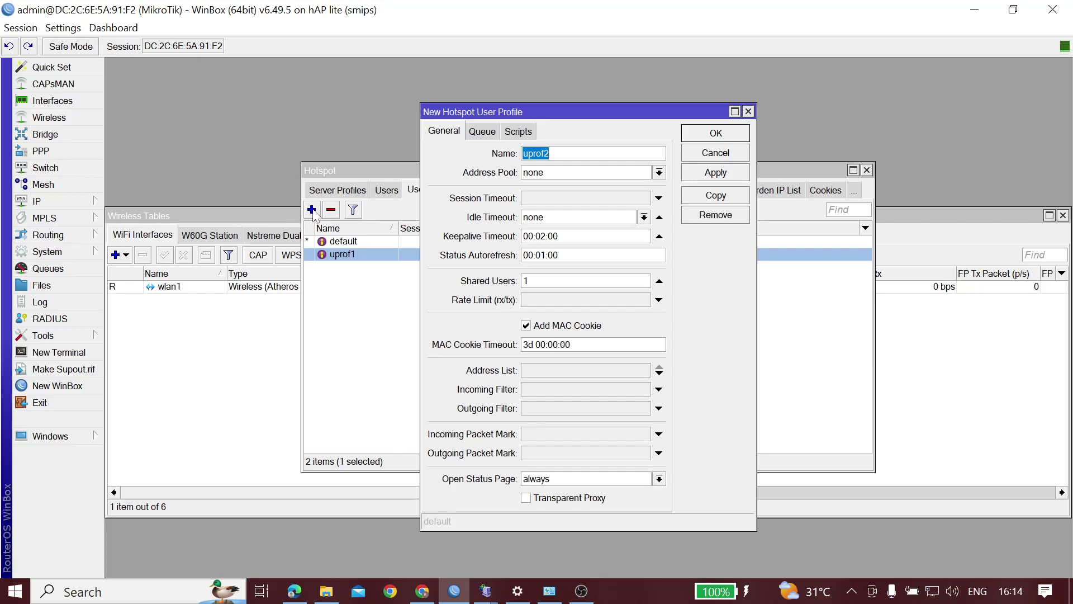
Inspect the new profile's Address Pool (none) and close it without adding uprof2
key("End")
left_click(660, 173)
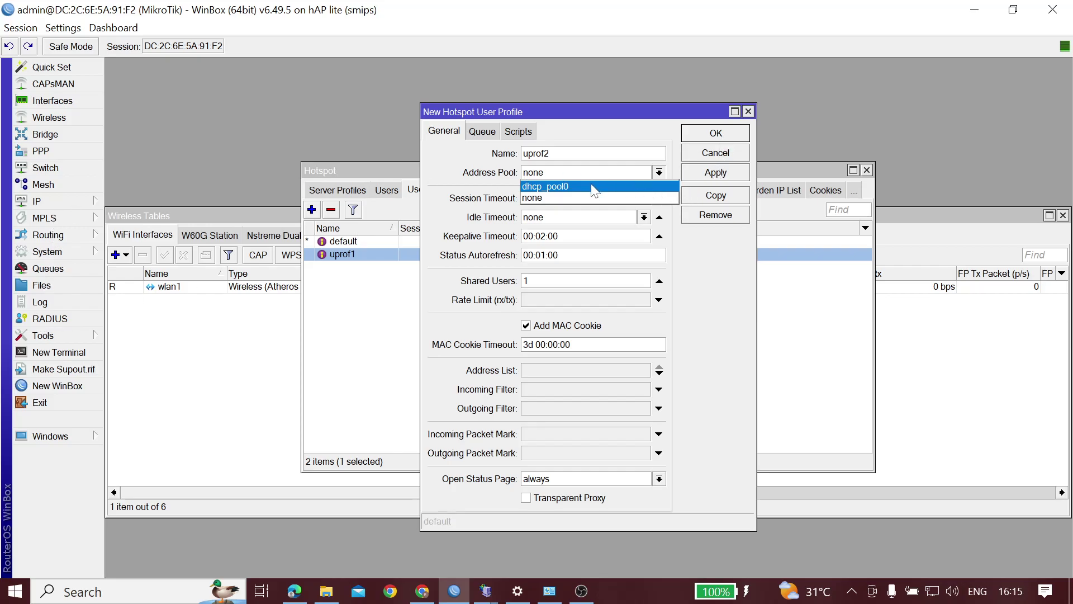
left_click(709, 271)
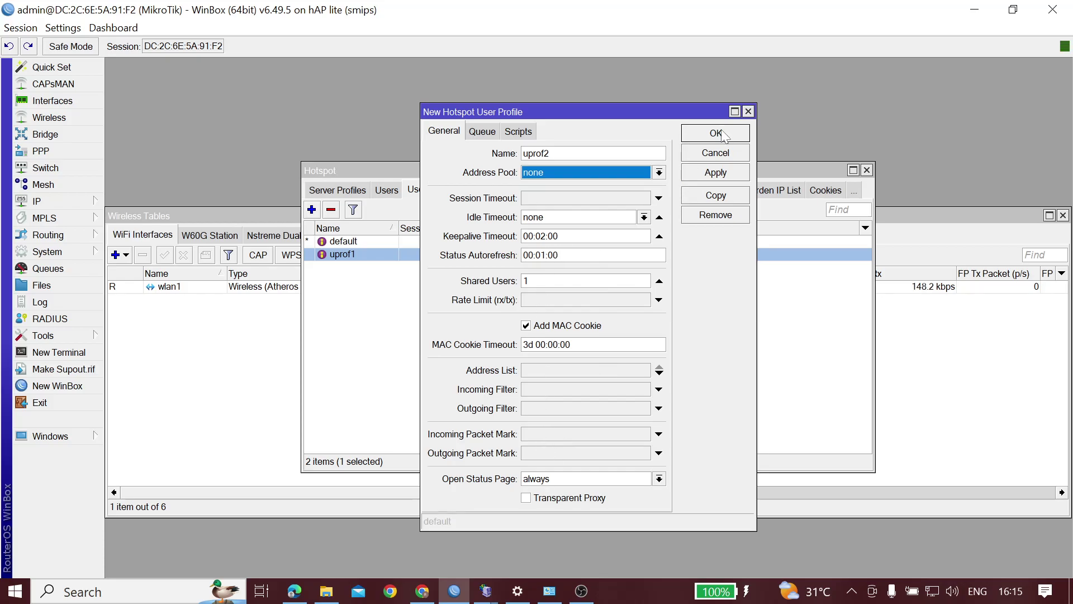
left_click(749, 111)
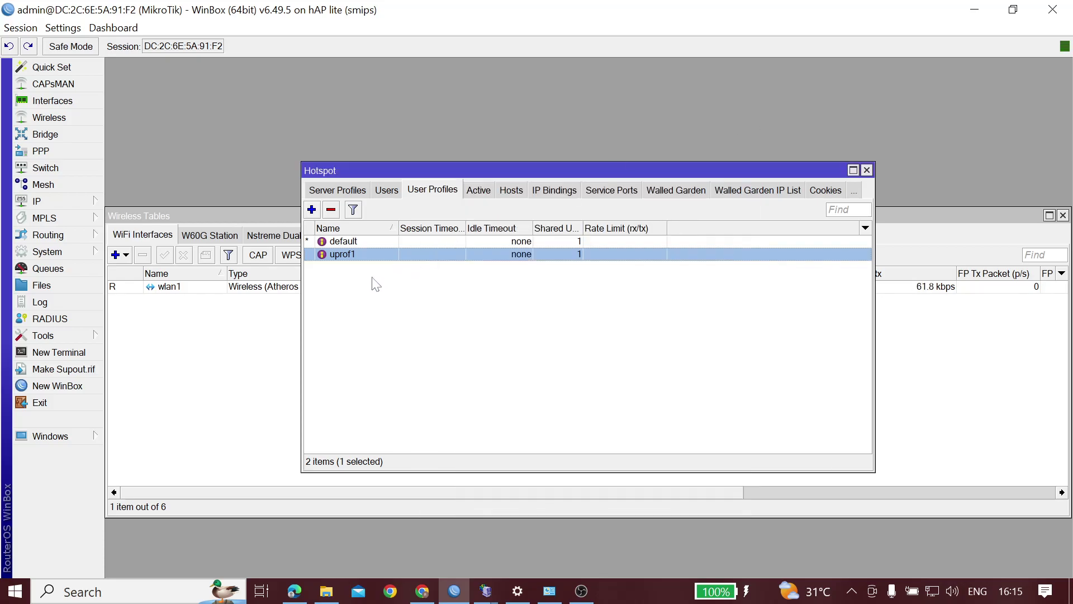
Look over uprof1's settings, close them, and show the Hotspot Users list of 4 entries
double_click(378, 256)
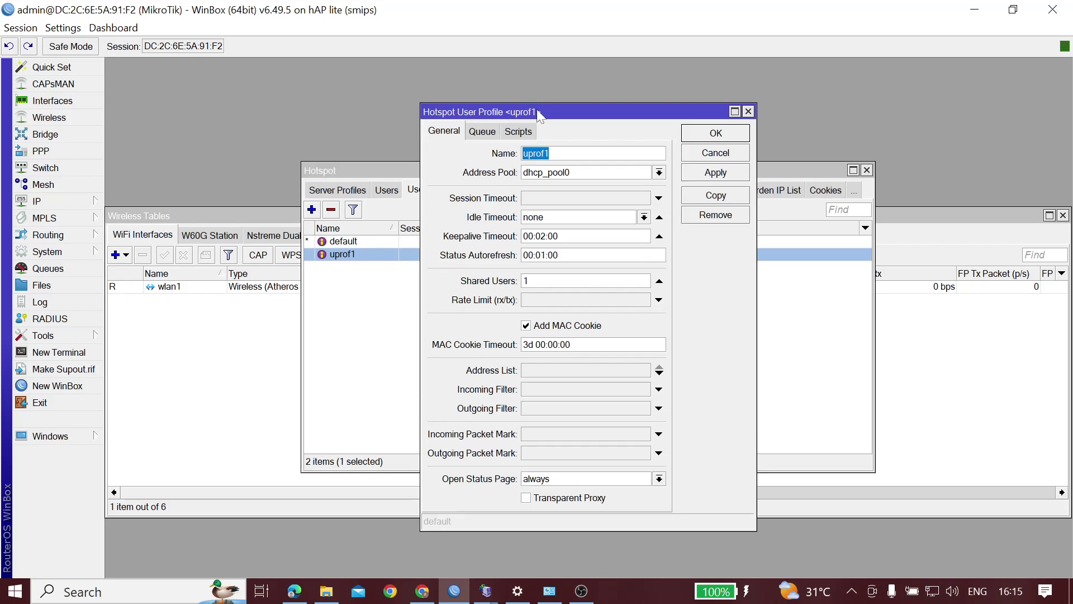
left_click_drag(565, 108, 578, 102)
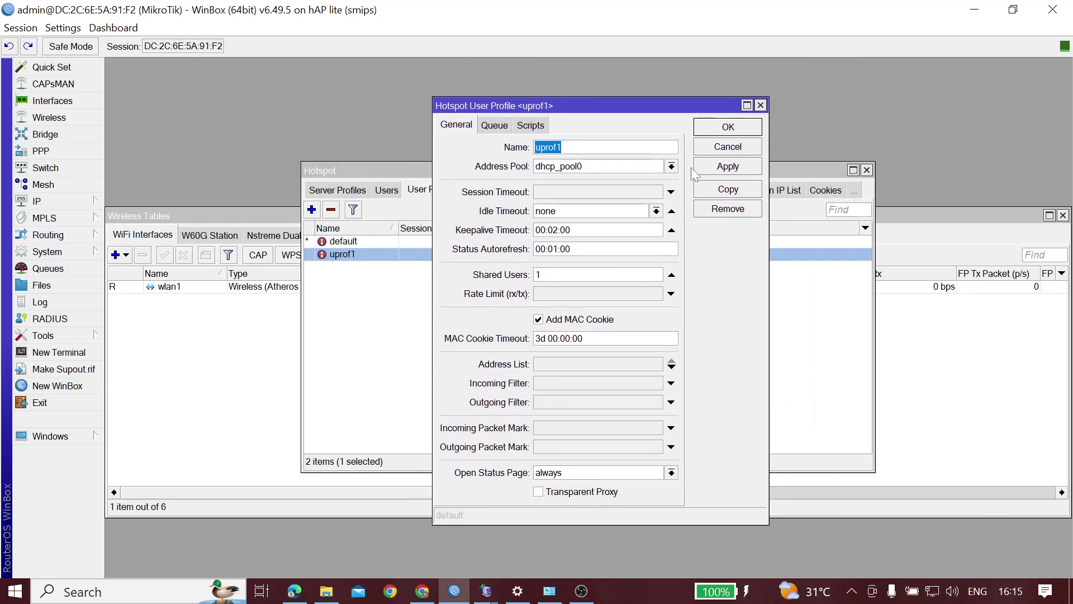
left_click(762, 106)
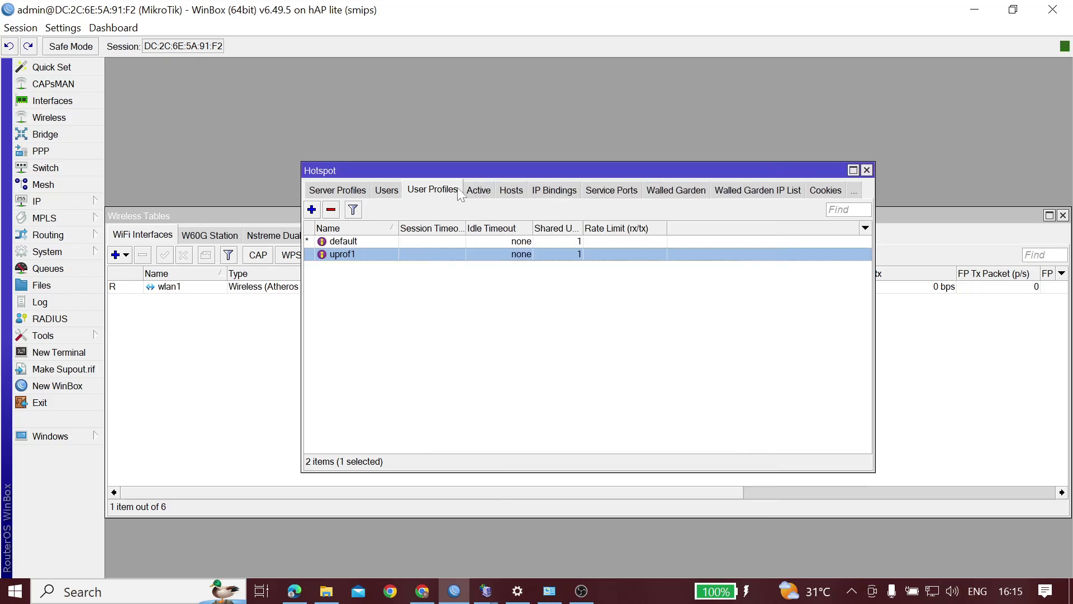
left_click(391, 193)
Inspect the admin user's general settings and limits, then close them unchanged
left_click(375, 305)
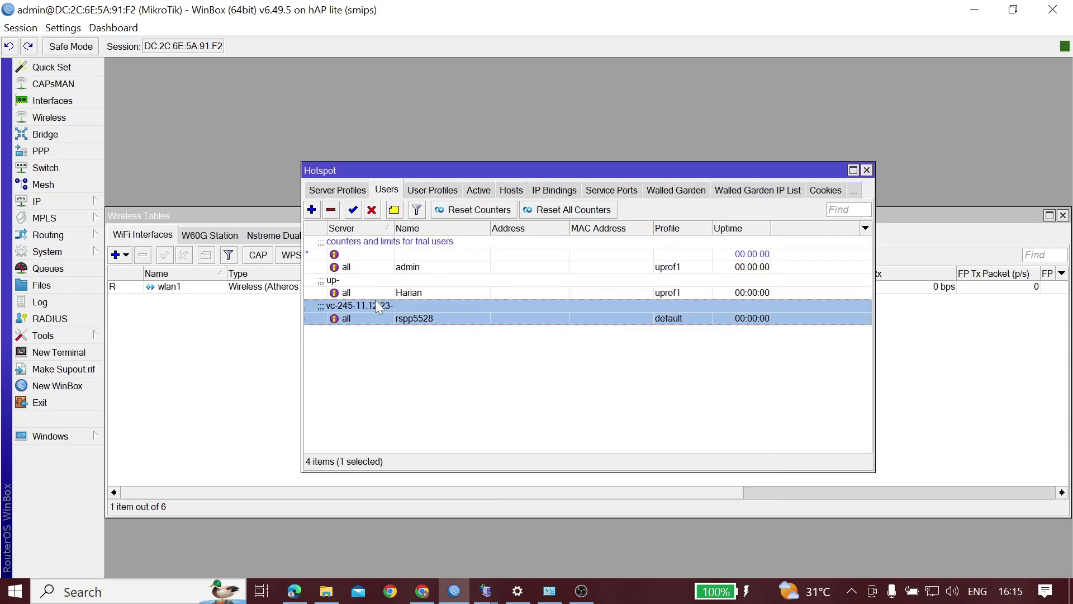
left_click(358, 269)
double_click(357, 268)
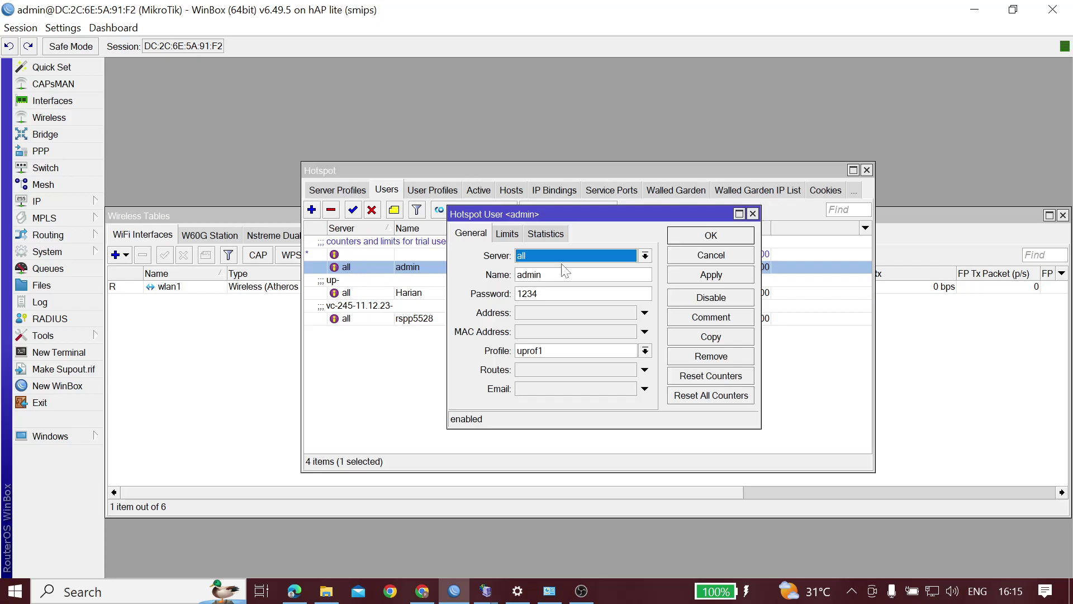
left_click(507, 234)
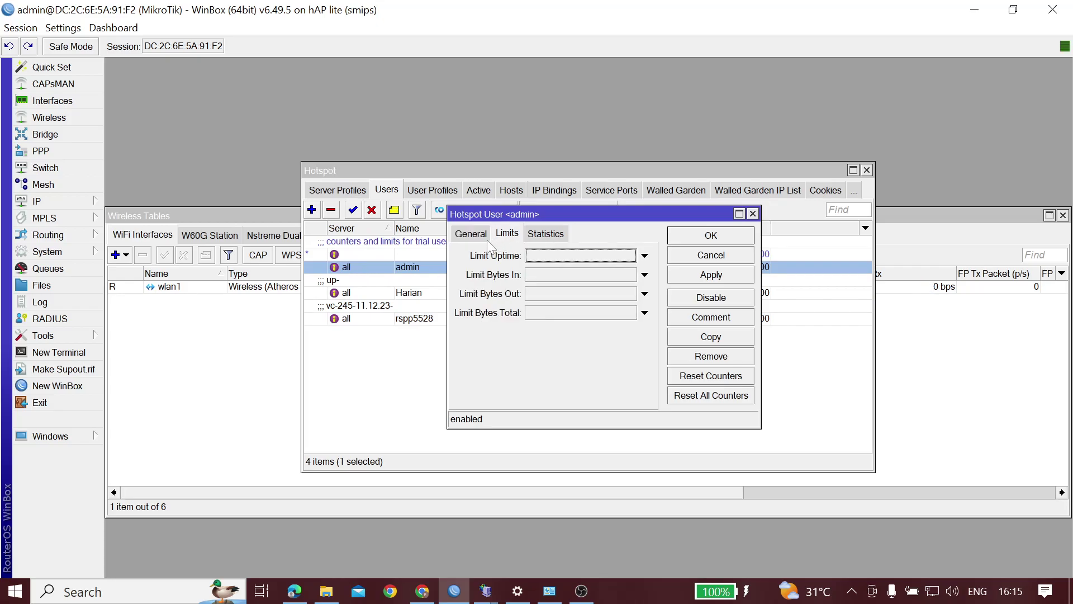
left_click(487, 240)
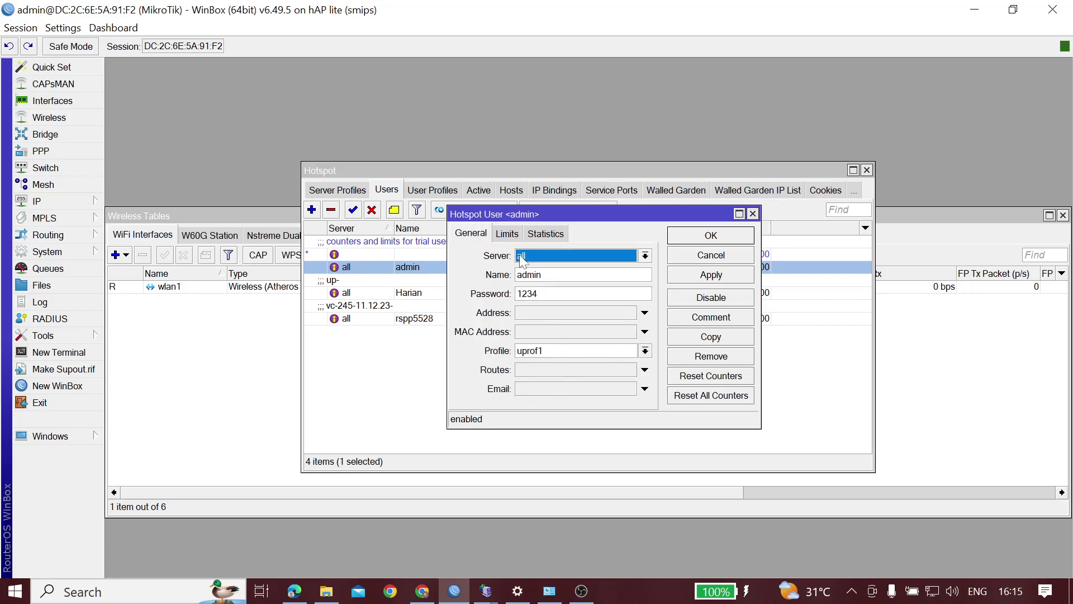
left_click(505, 235)
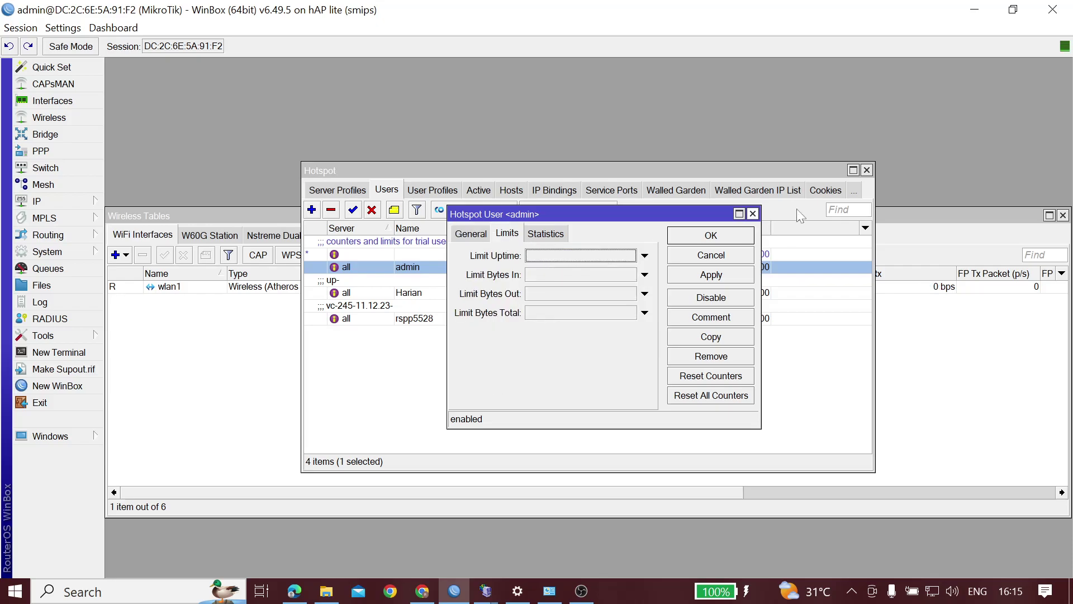
left_click(753, 213)
Give the second hotspot user a 24:00:00 uptime limit beside its 524288k total bytes limit
double_click(406, 300)
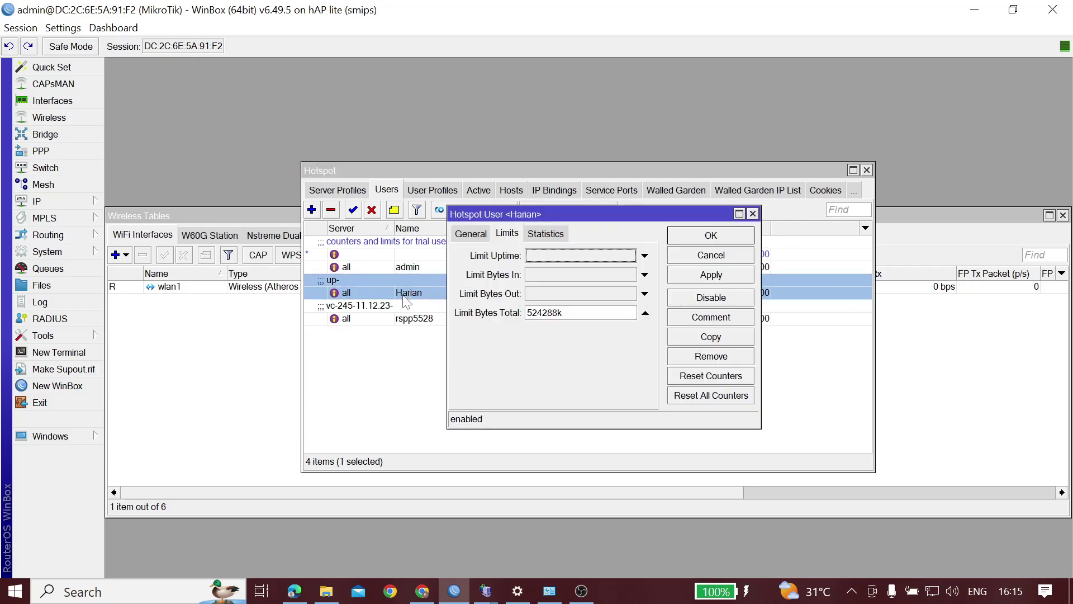
left_click(649, 255)
left_click(565, 256)
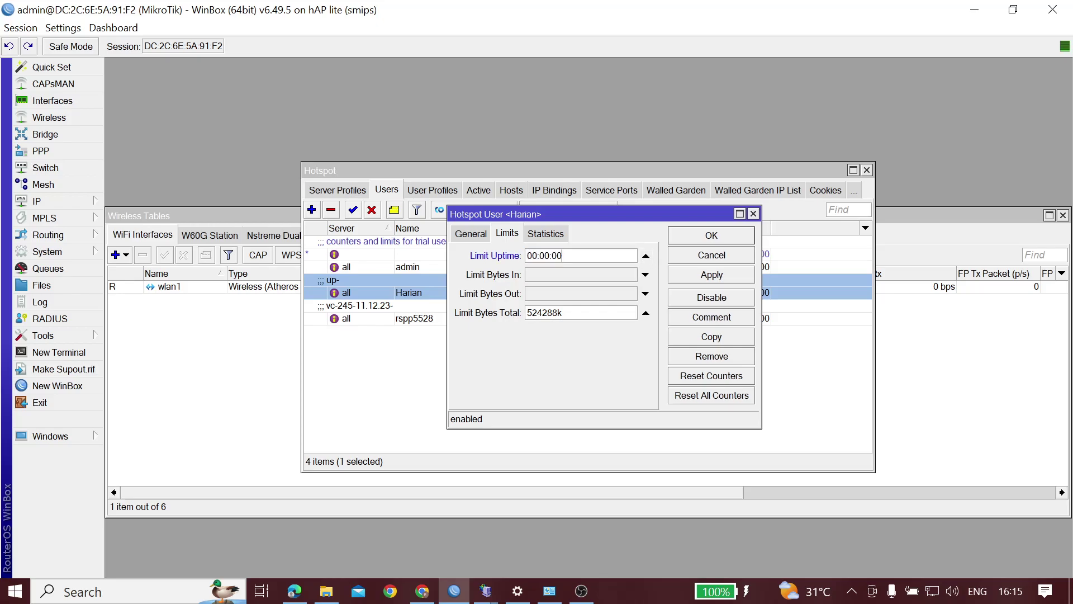
key("BackSpace")
key("BackSpace")
type("24")
left_click(646, 275)
left_click(562, 312)
left_click(714, 276)
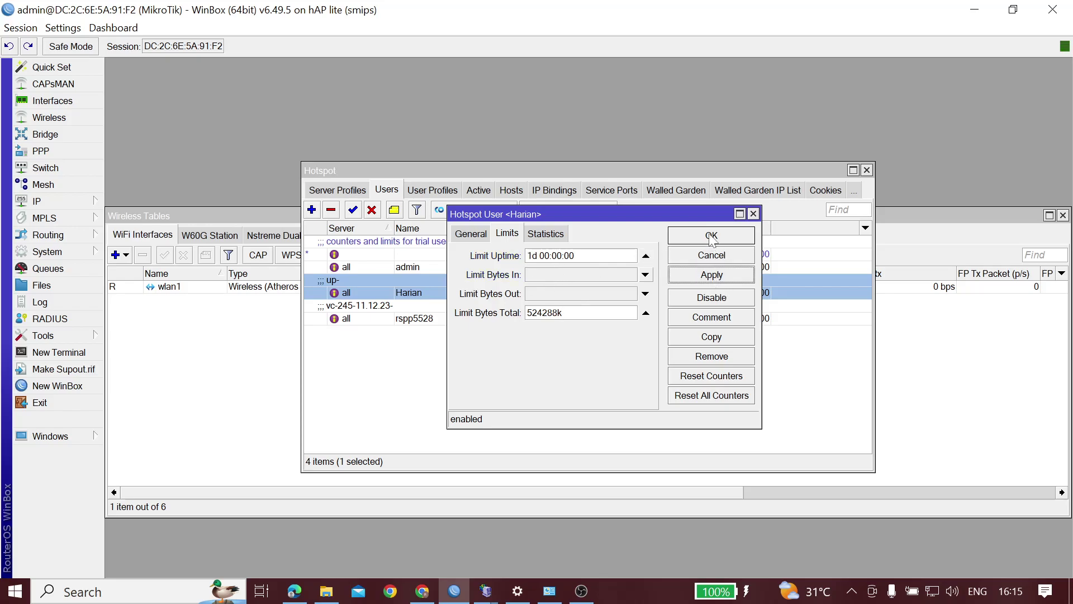
left_click(710, 240)
left_click(402, 320)
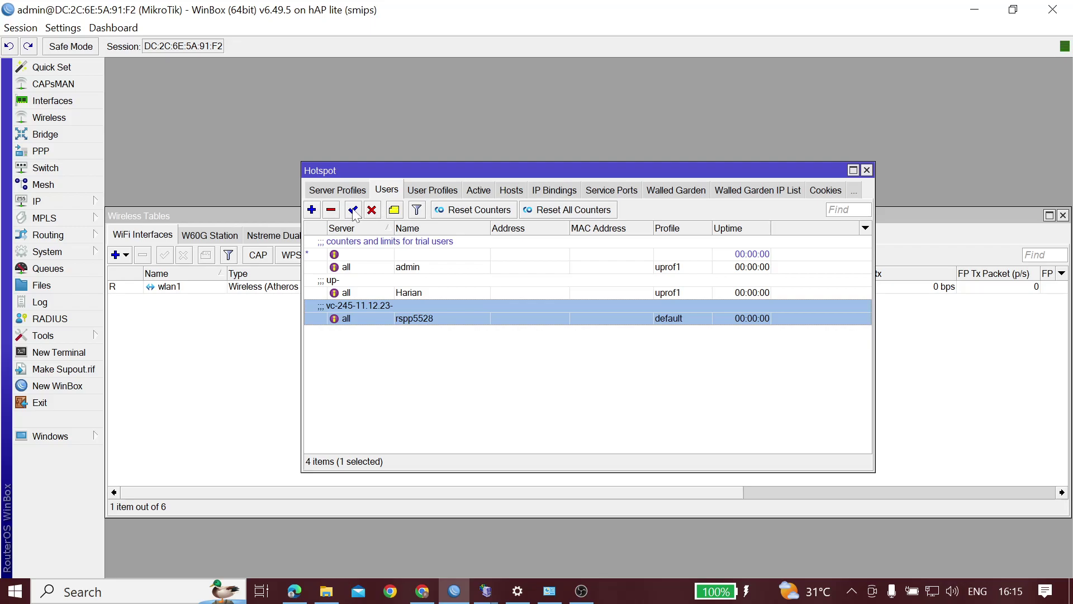
left_click(350, 194)
Run Hotspot Setup, accepting the default interface, the address with masquerading, and the address pool
left_click(324, 191)
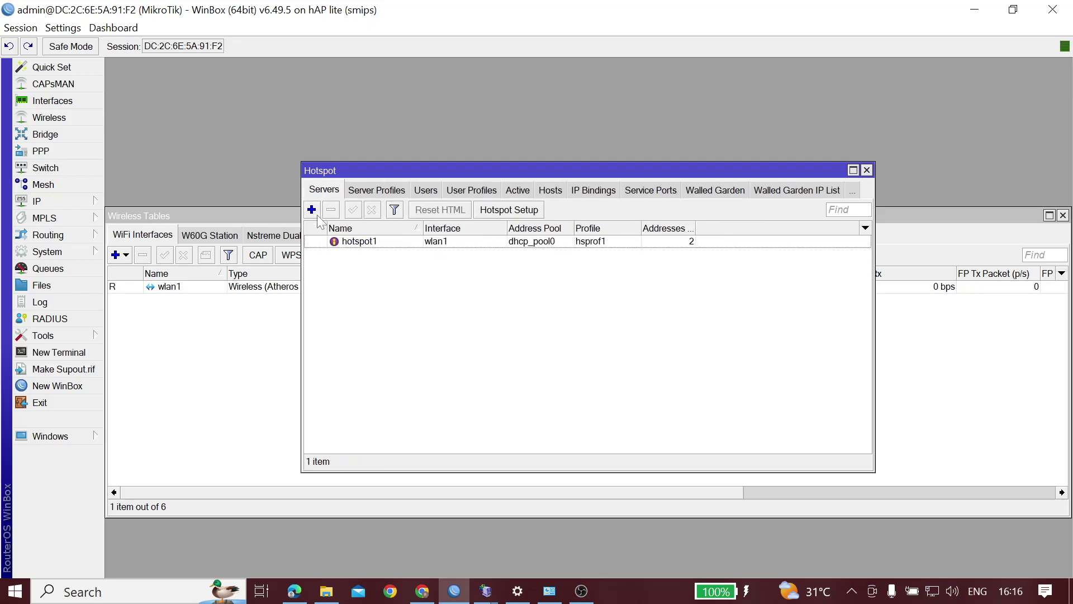
left_click(525, 212)
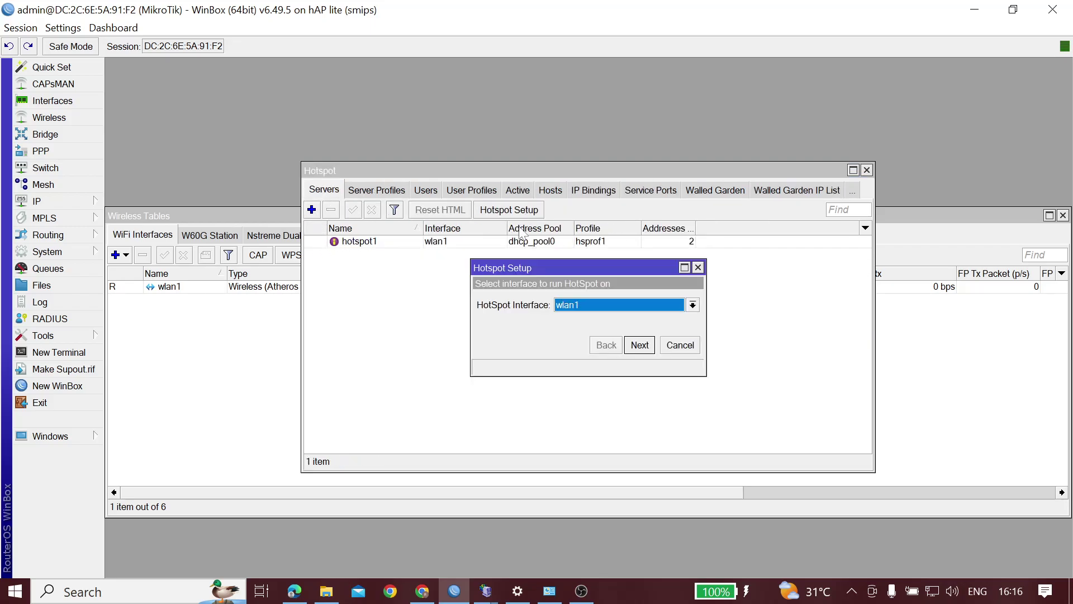
left_click(637, 349)
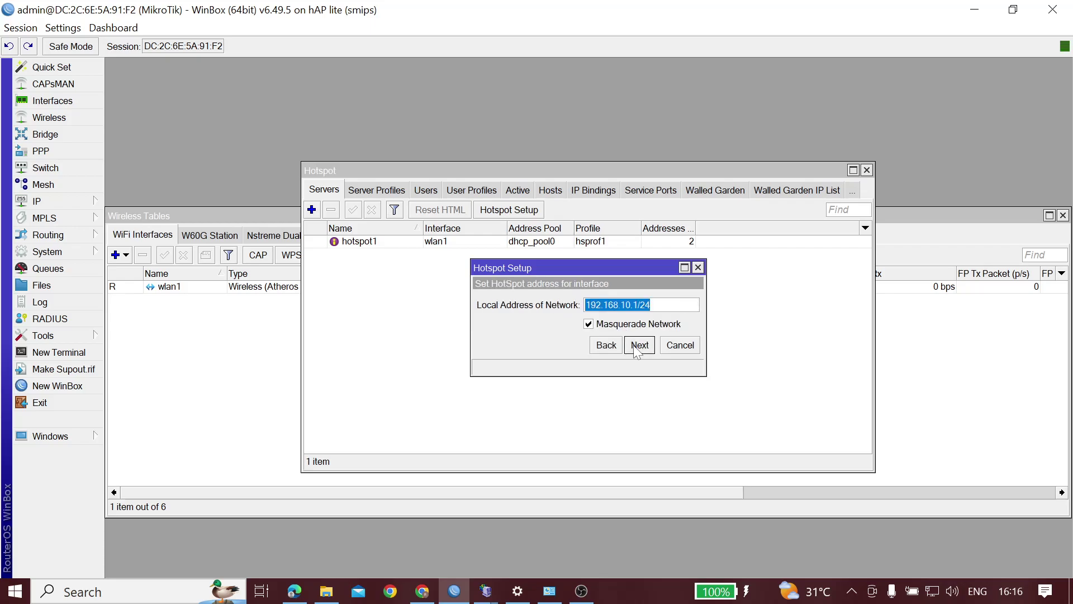
left_click(637, 347)
left_click(638, 347)
Choose no SSL certificate, keep SMTP 0.0.0.0 and DNS 8.8.8.8, and finish with DNS name kamu.idn.net
left_click(640, 308)
left_click(590, 328)
left_click(639, 345)
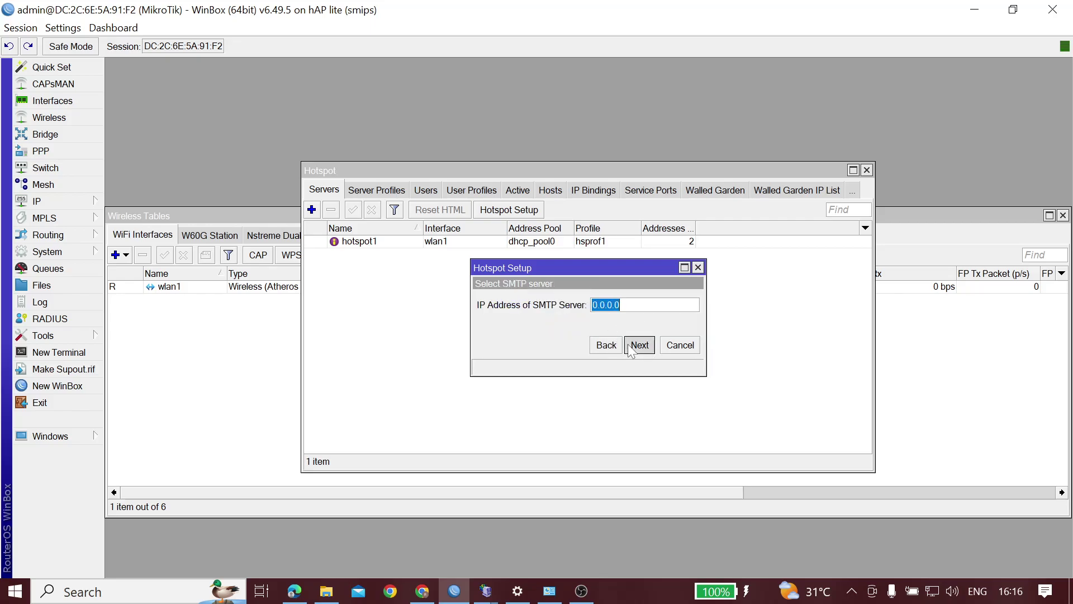
left_click(639, 345)
left_click(639, 347)
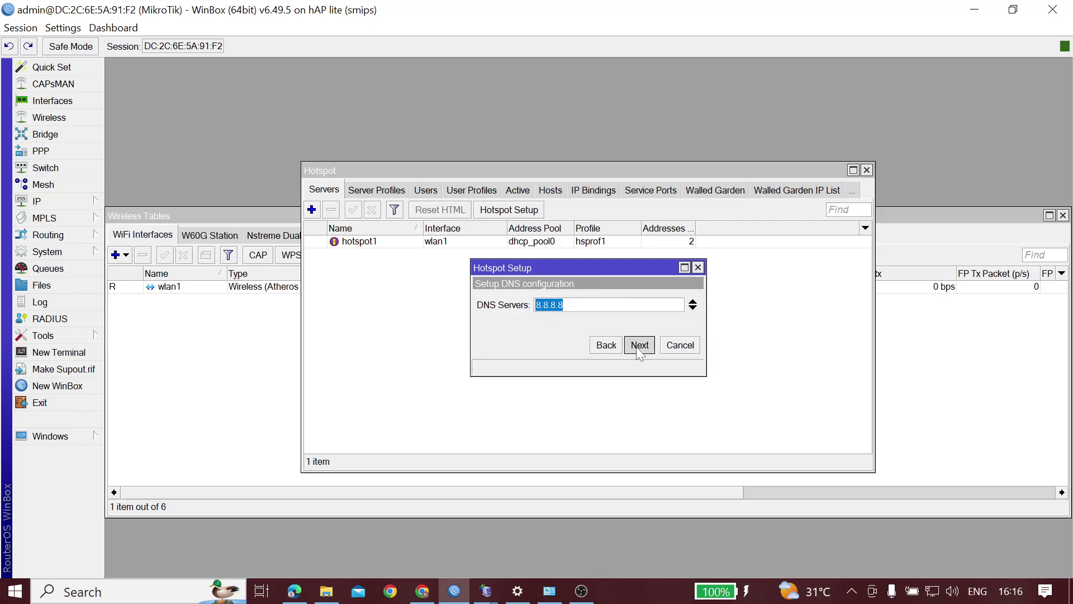
left_click(580, 304)
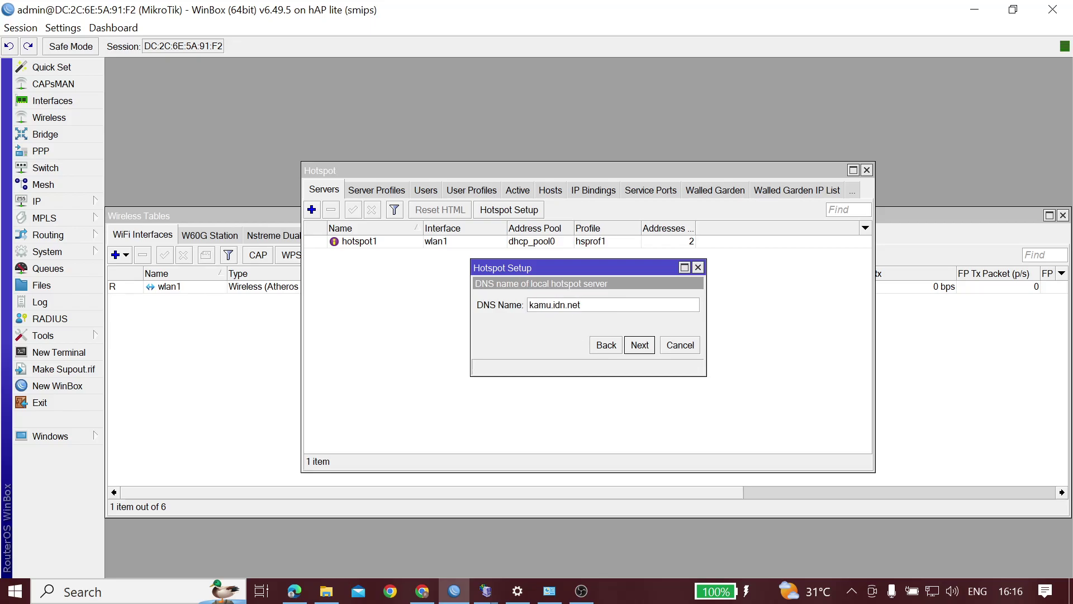
left_click(639, 345)
left_click(698, 271)
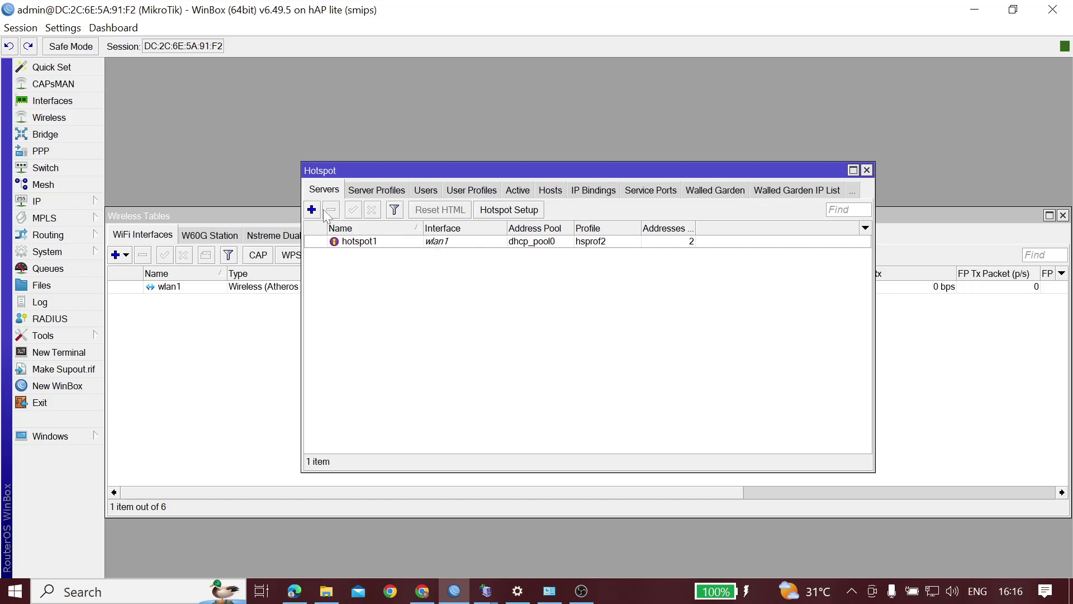
Delete the extra hsprof2 hotspot server profile
left_click(371, 246)
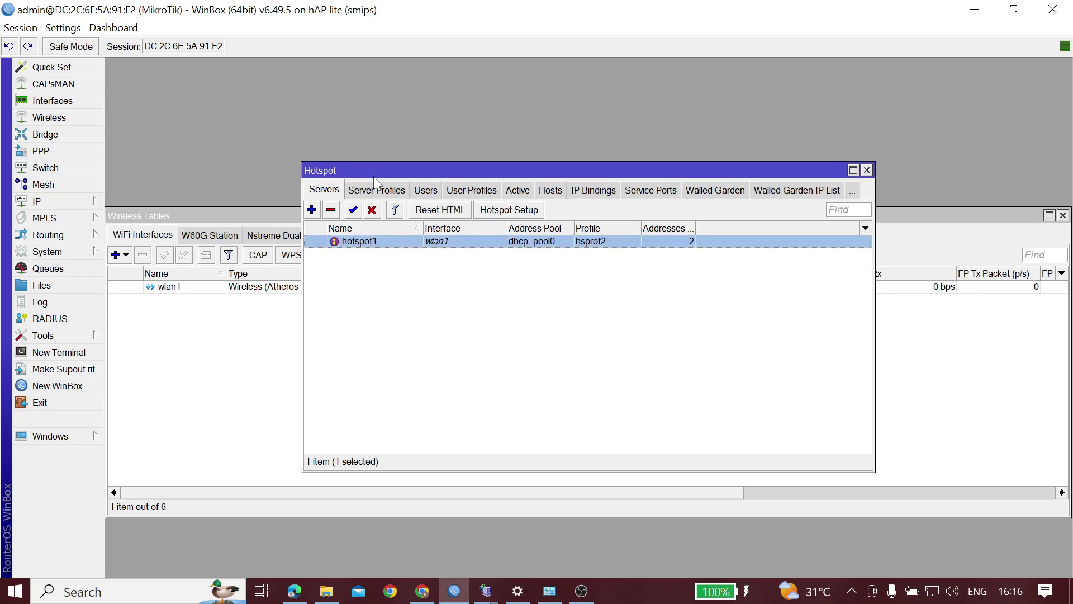
left_click(377, 190)
left_click(378, 257)
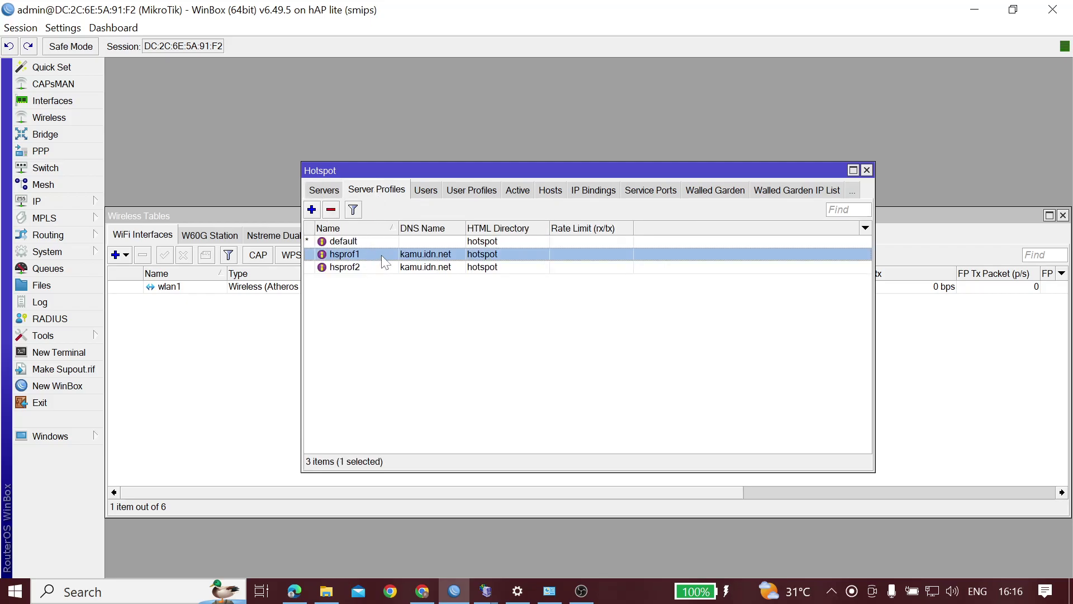
left_click(370, 270)
key("Delete")
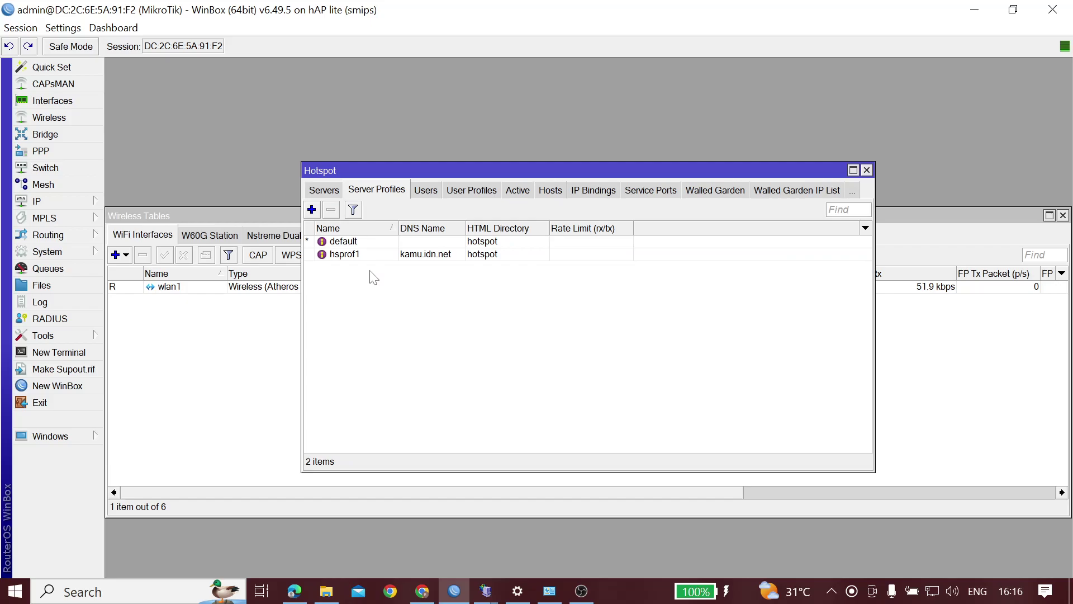
double_click(376, 247)
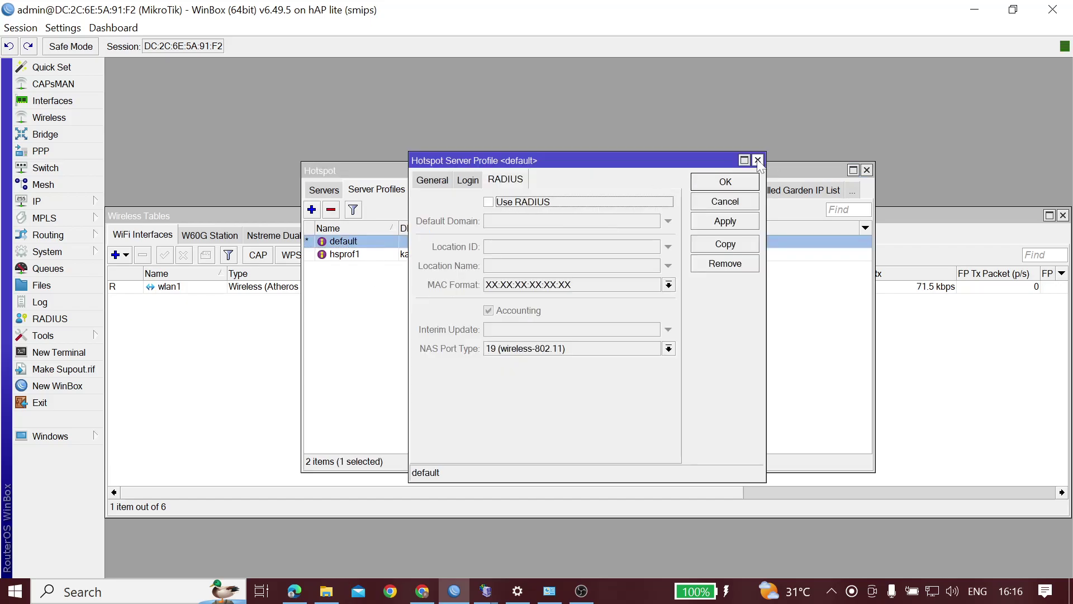
left_click(757, 160)
Keep hsprof1's HTML directory as hotspot, save it, and close the Hotspot and Wireless Tables windows
double_click(359, 257)
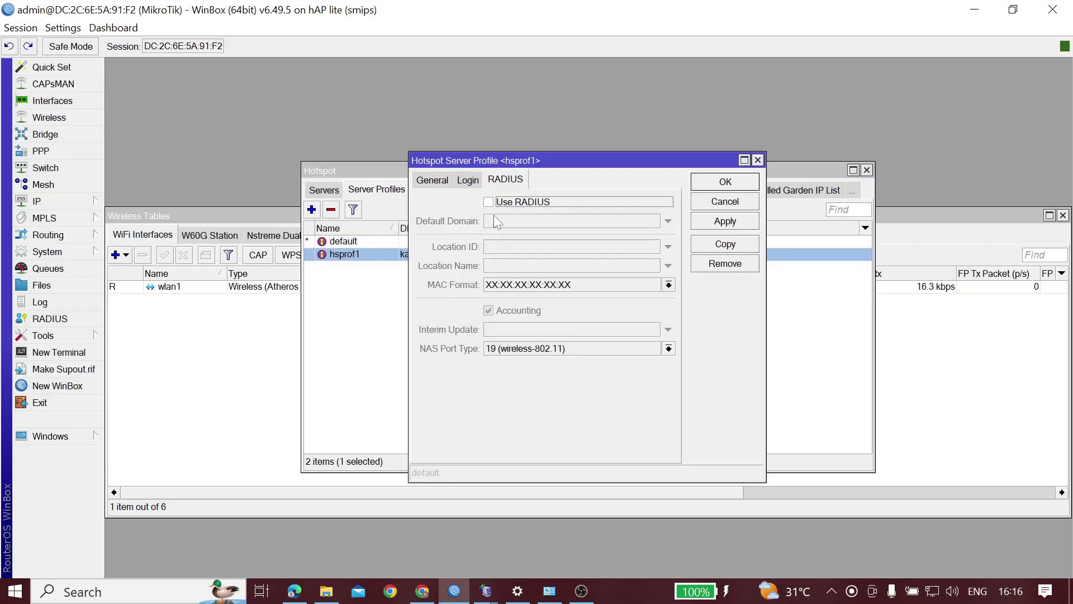
left_click(442, 186)
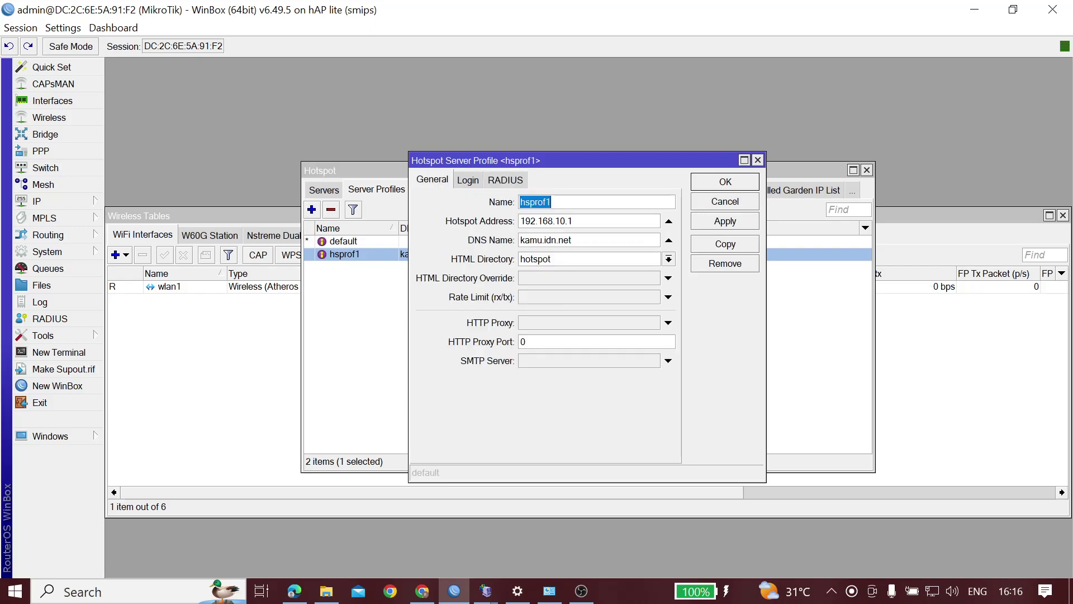
left_click(669, 260)
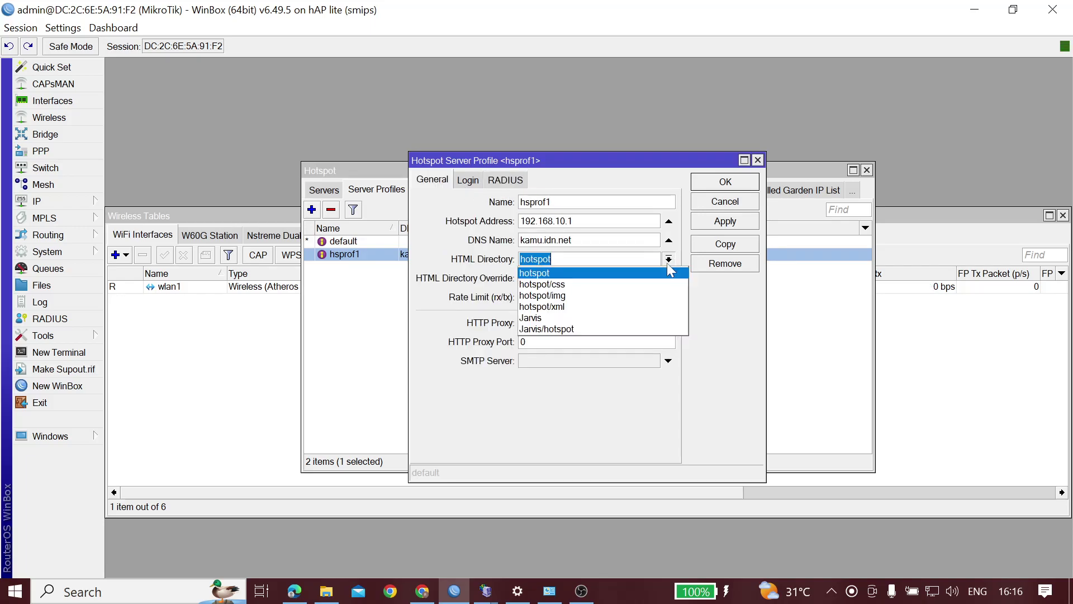
left_click(668, 263)
left_click(668, 263)
left_click(668, 264)
left_click(668, 264)
left_click(580, 273)
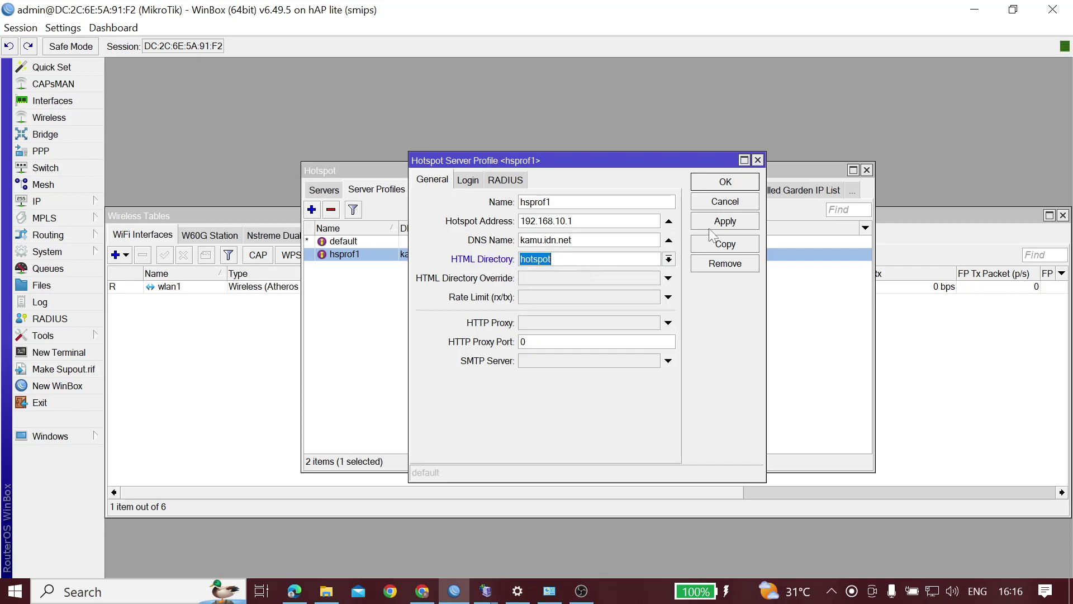
left_click(722, 225)
left_click(726, 183)
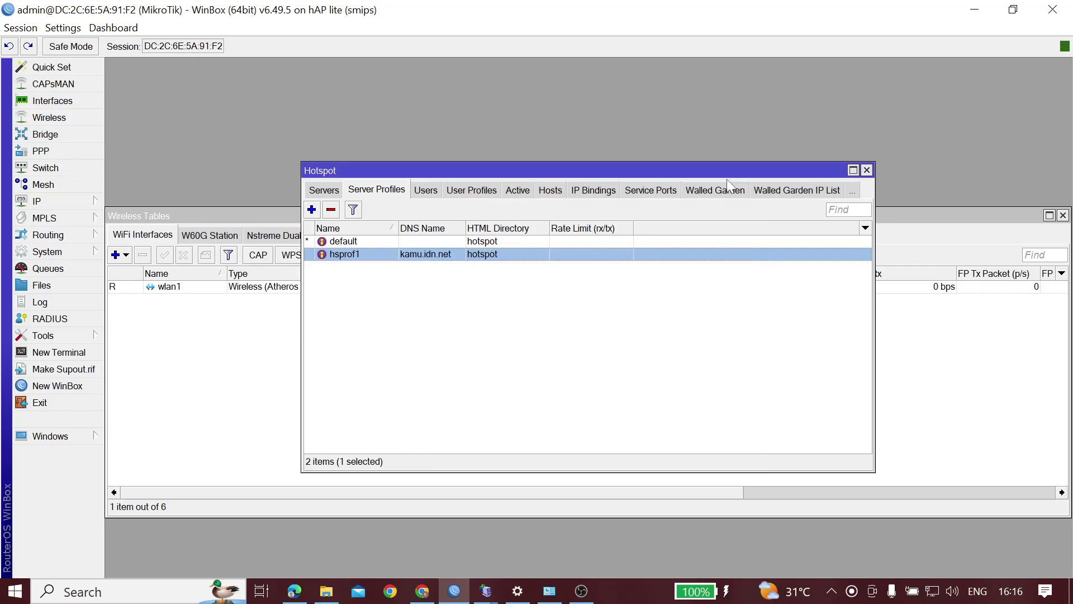
left_click(866, 170)
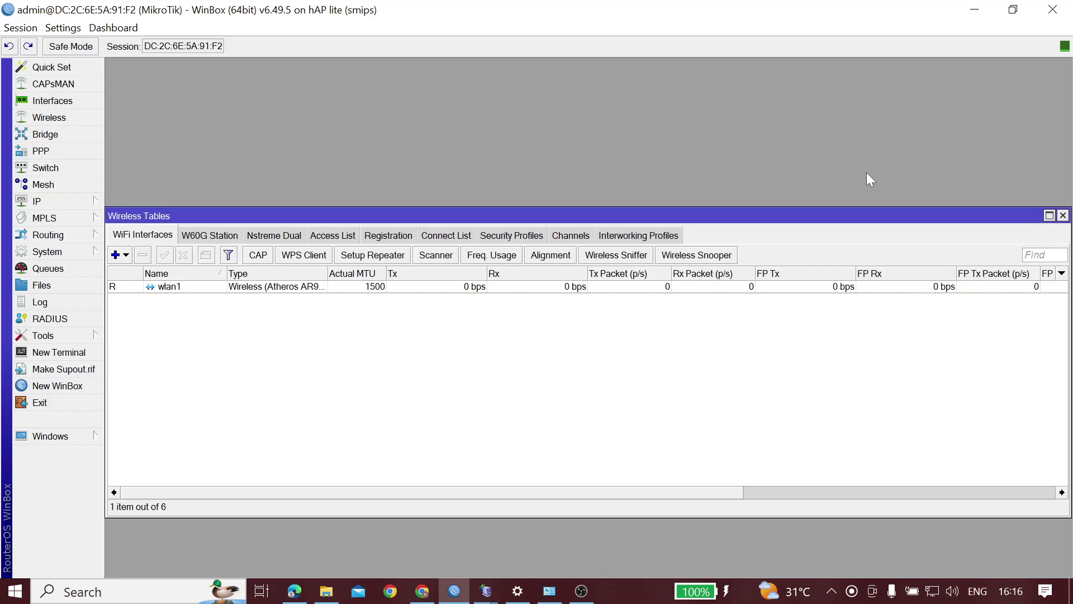
left_click(1063, 216)
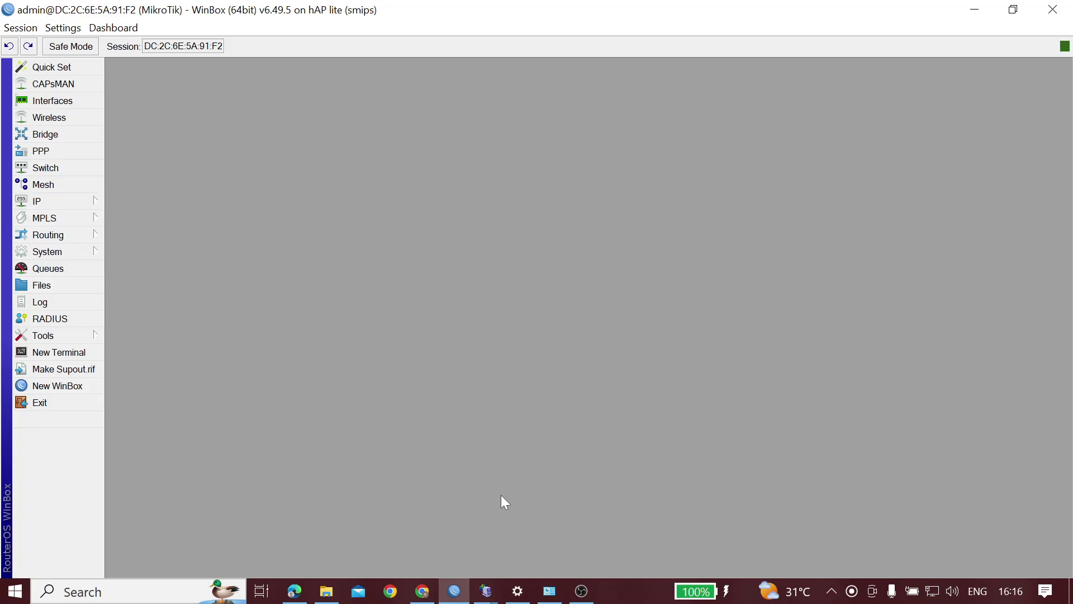
In Chrome, search Google for 'mikhmon' in a new tab
left_click(422, 591)
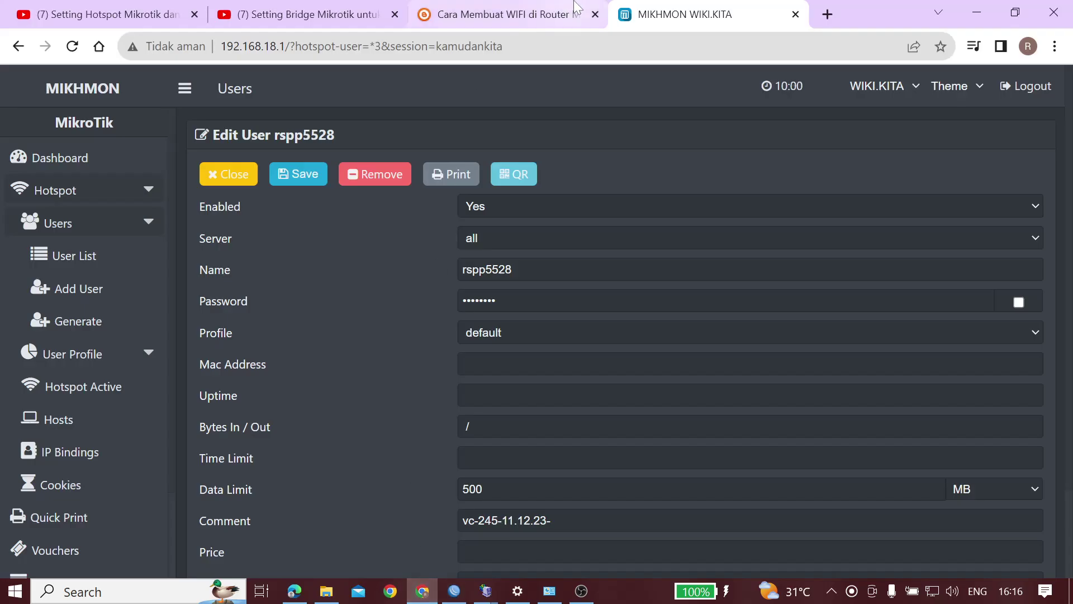
left_click(527, 6)
left_click(828, 14)
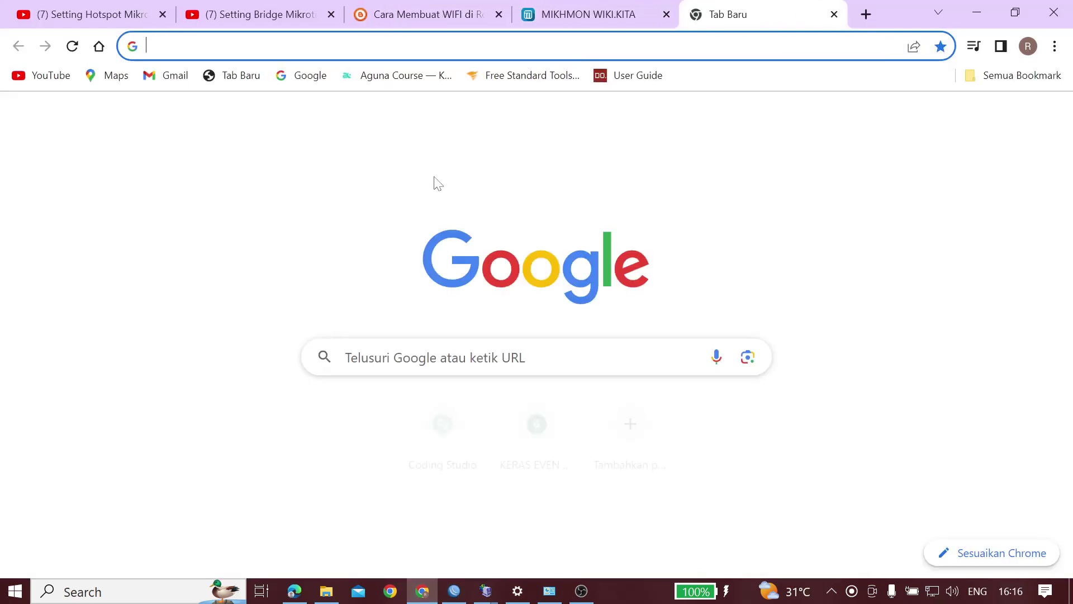
type("mikhmon")
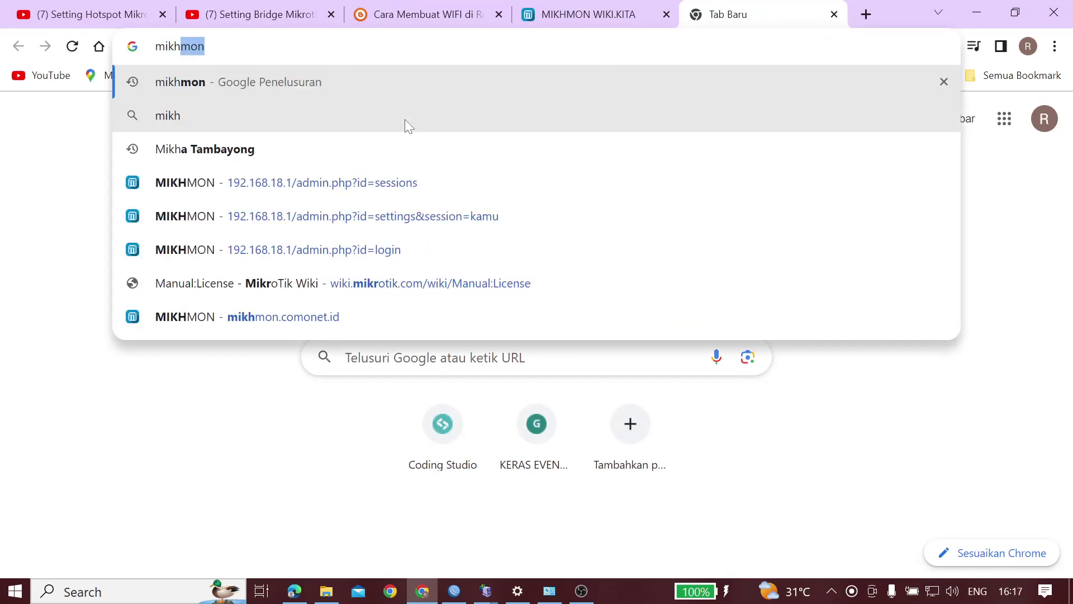
key("Return")
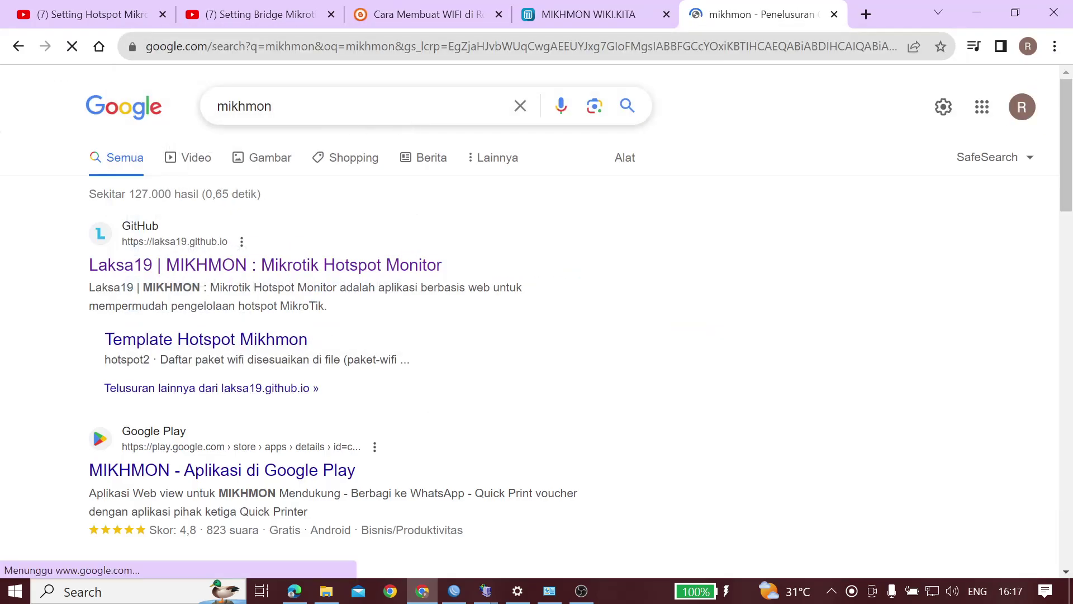
Open the Laksa19 MIKHMON site from the search results and scroll through it
left_click(285, 272)
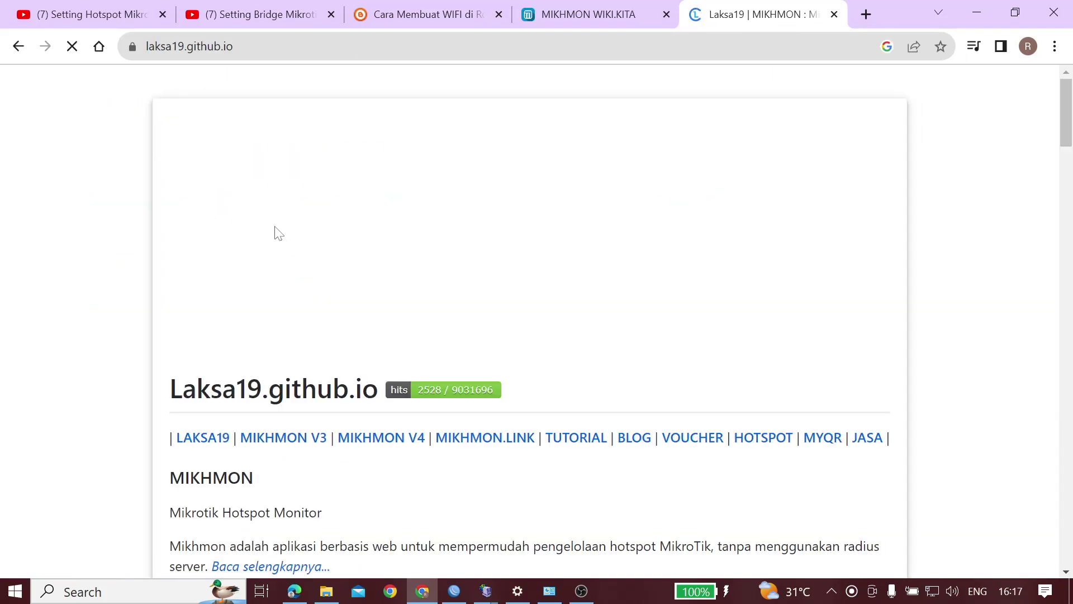
scroll(483, 392, "down", 1)
left_click(582, 591)
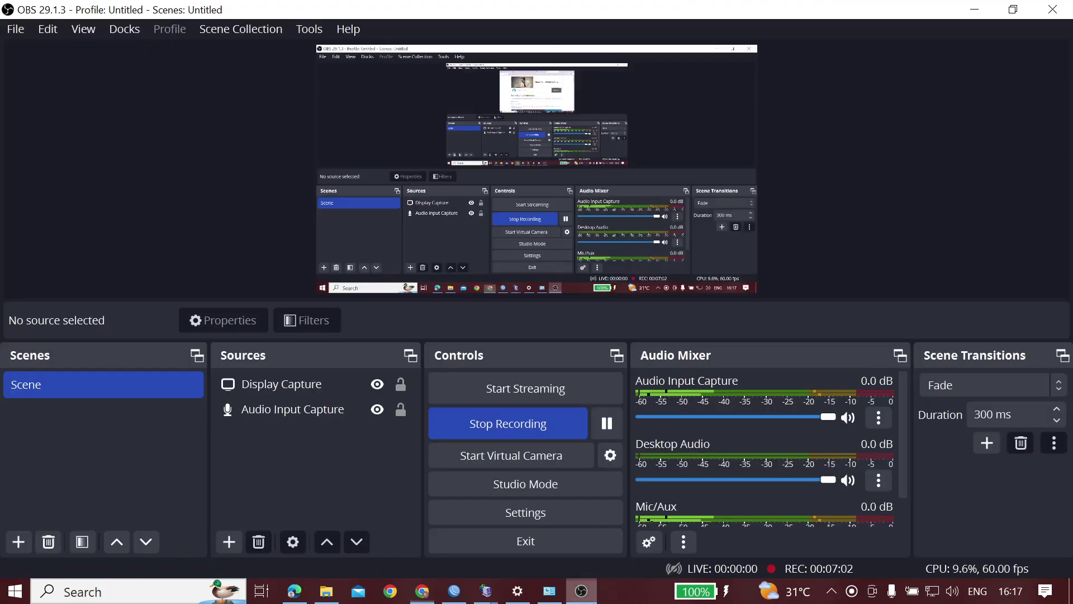
left_click(582, 591)
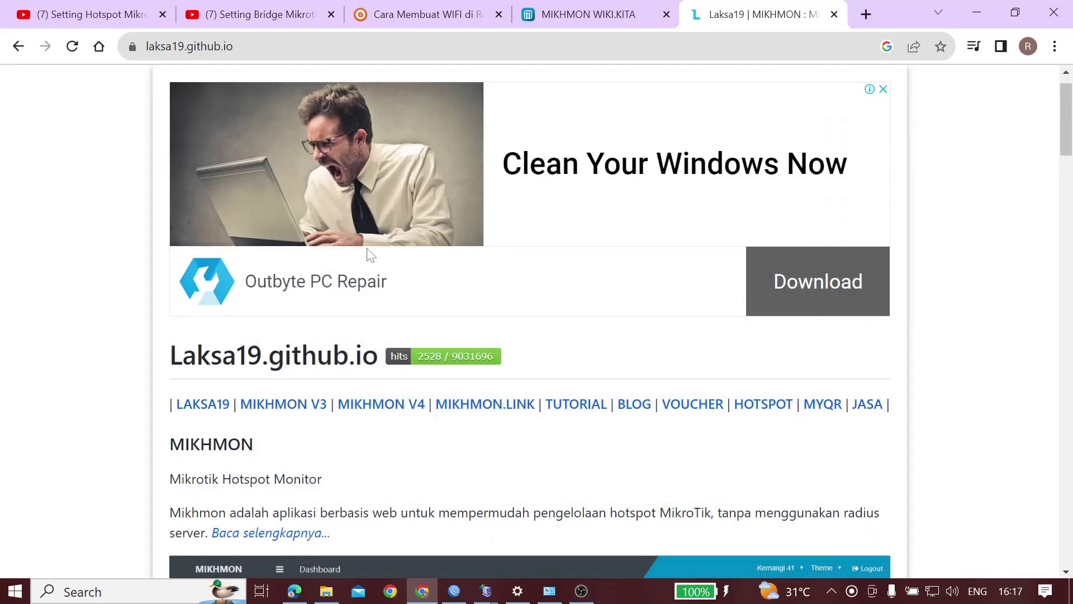
scroll(449, 359, "down", 10)
scroll(448, 358, "down", 7)
scroll(447, 353, "up", 14)
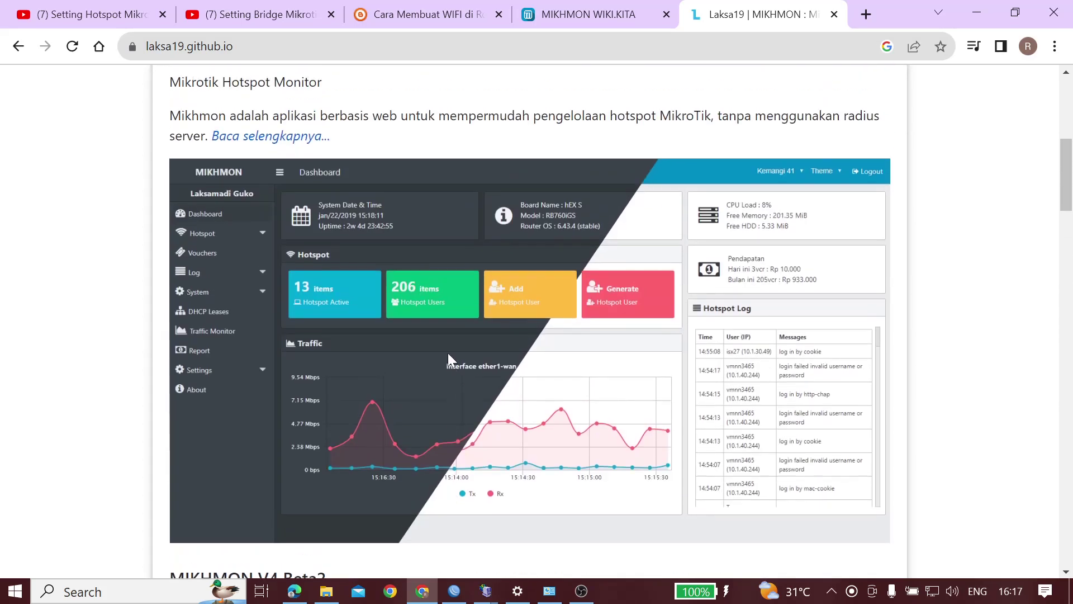
scroll(450, 359, "down", 1)
Open the MIKHMON V3 page, dismiss the ad, and reach the Download Mikhmon V3 page
left_click(270, 268)
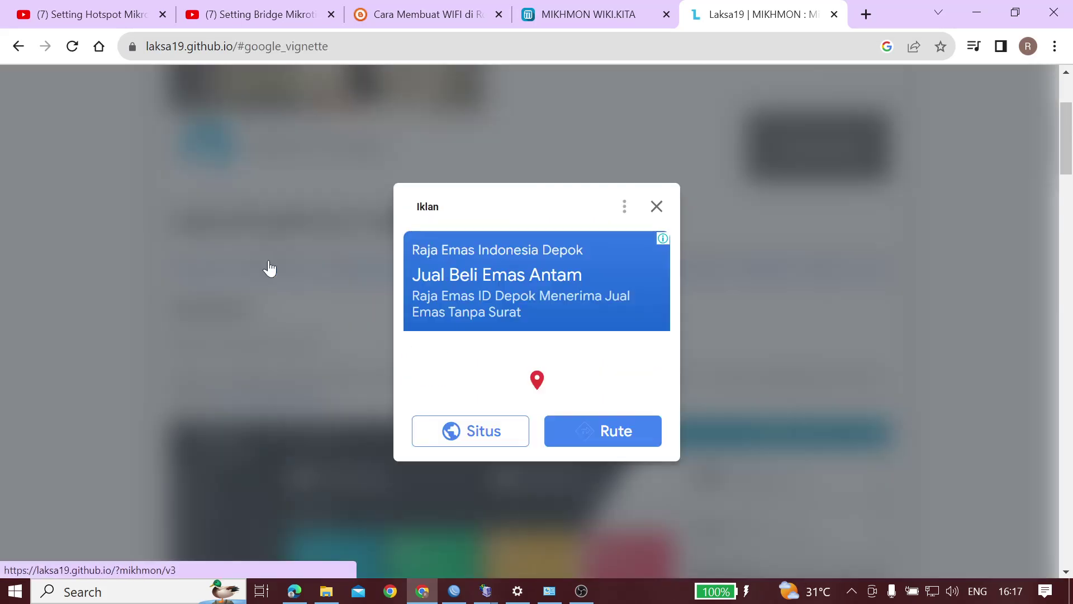
left_click(658, 205)
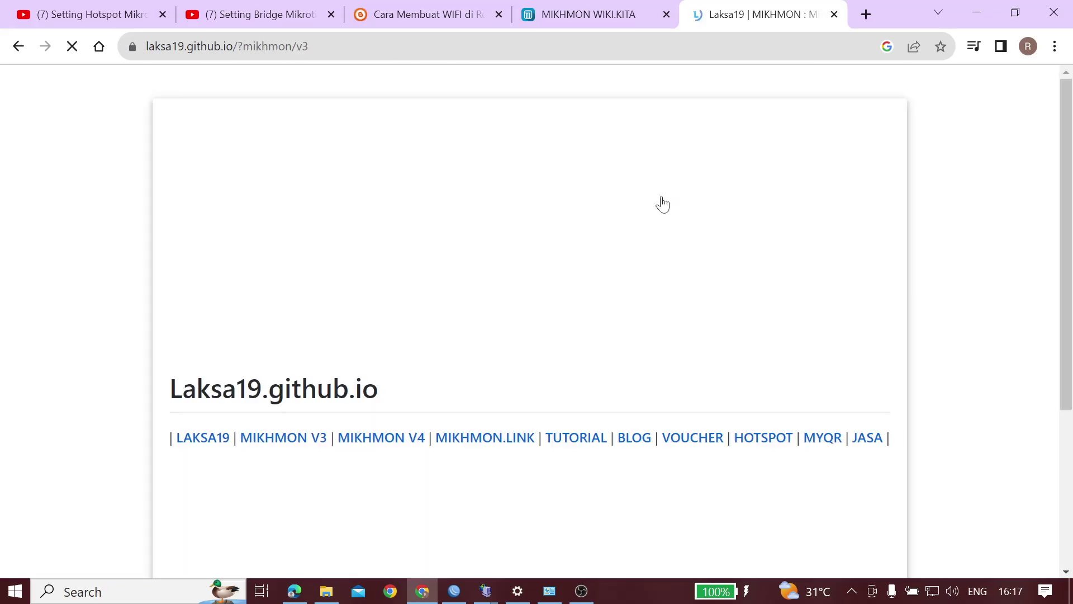
scroll(425, 398, "down", 13)
scroll(425, 398, "down", 8)
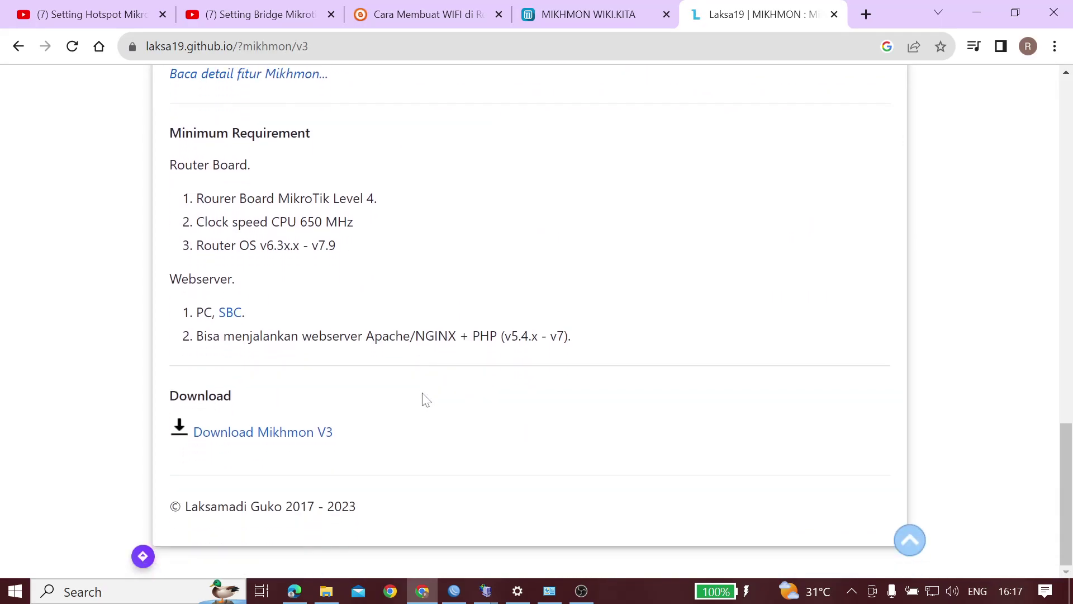
left_click(297, 438)
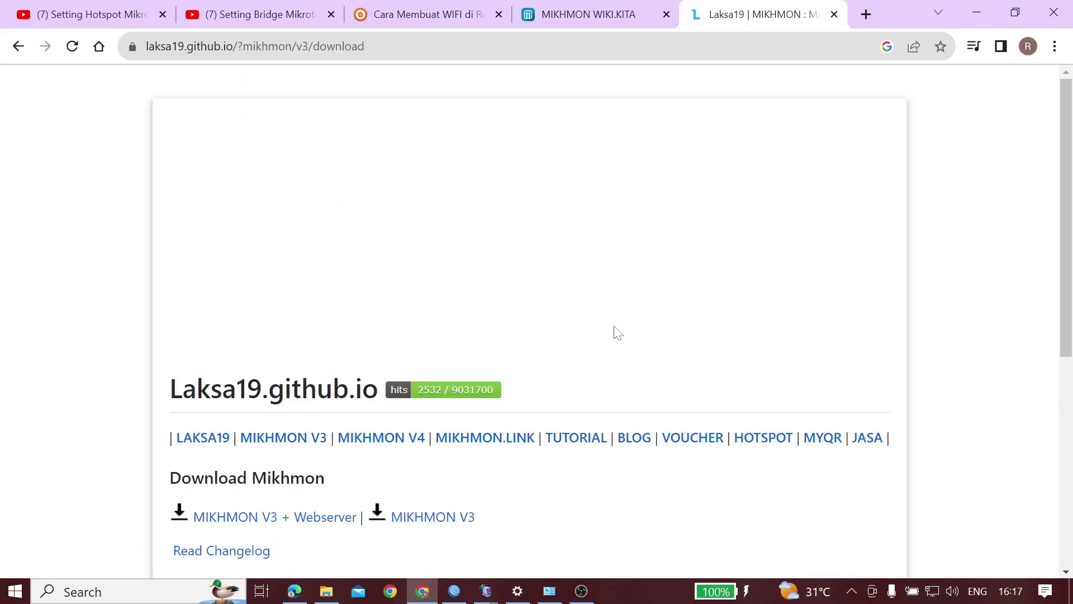
scroll(604, 335, "down", 6)
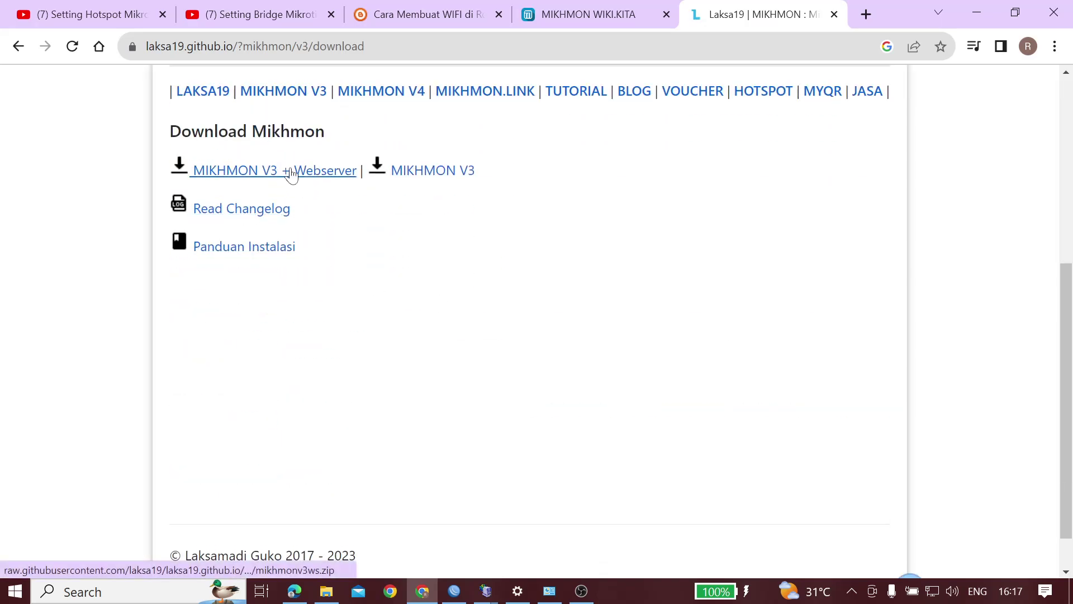
left_click(454, 591)
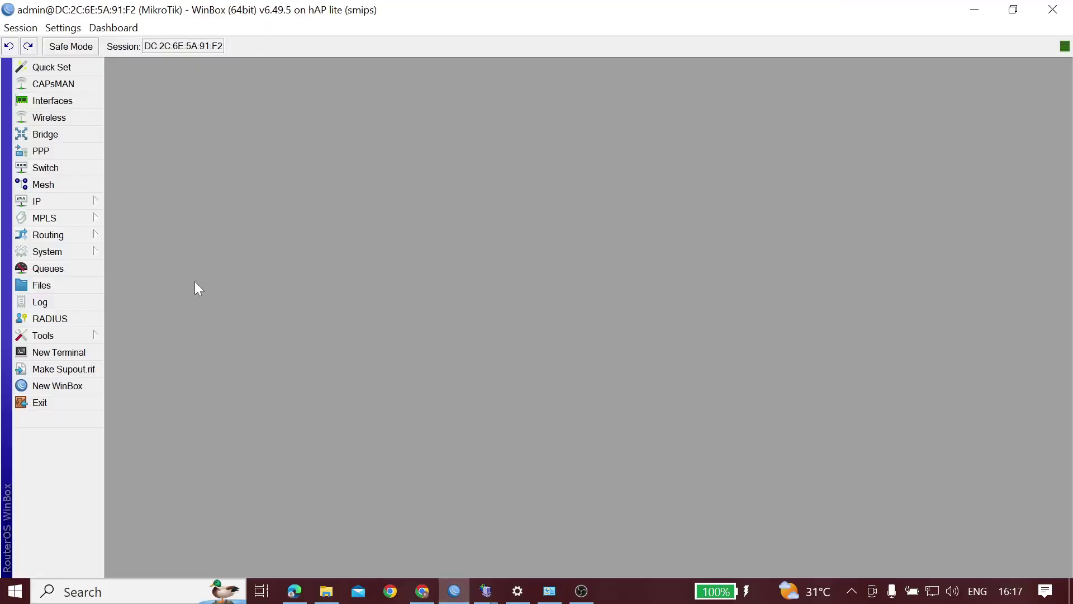
Open the Mikhmon Server folder inside Downloads in File Explorer
left_click(326, 591)
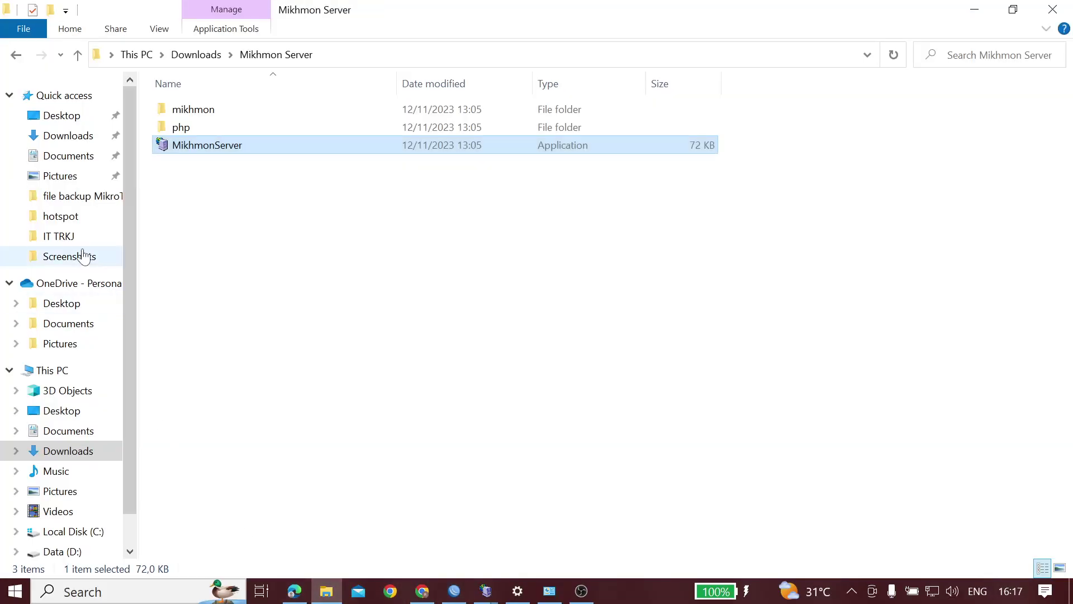
left_click(77, 140)
left_click(188, 129)
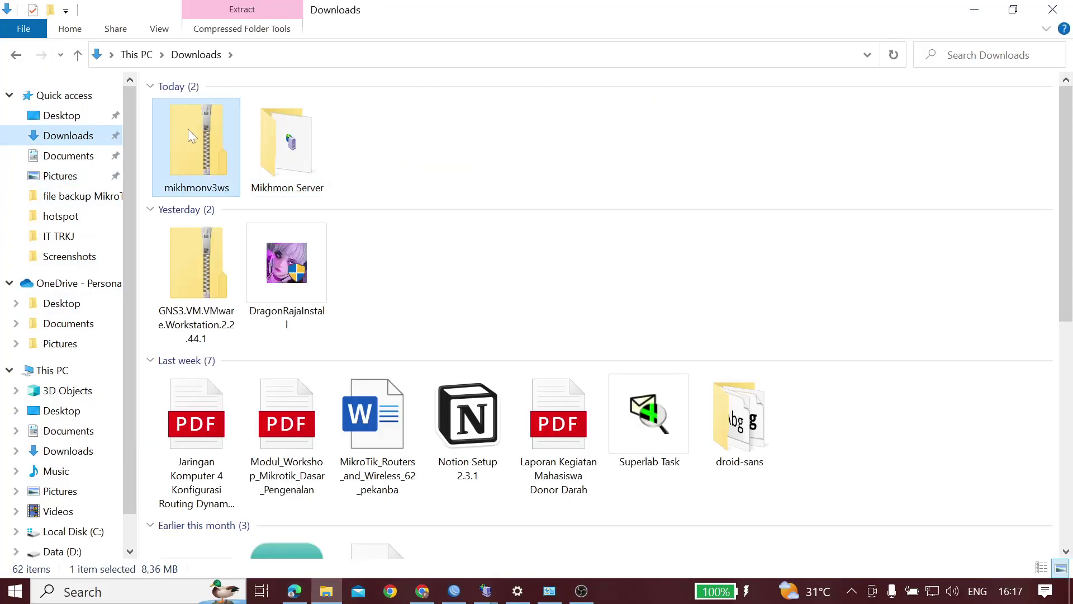
right_click(188, 128)
left_click(287, 140)
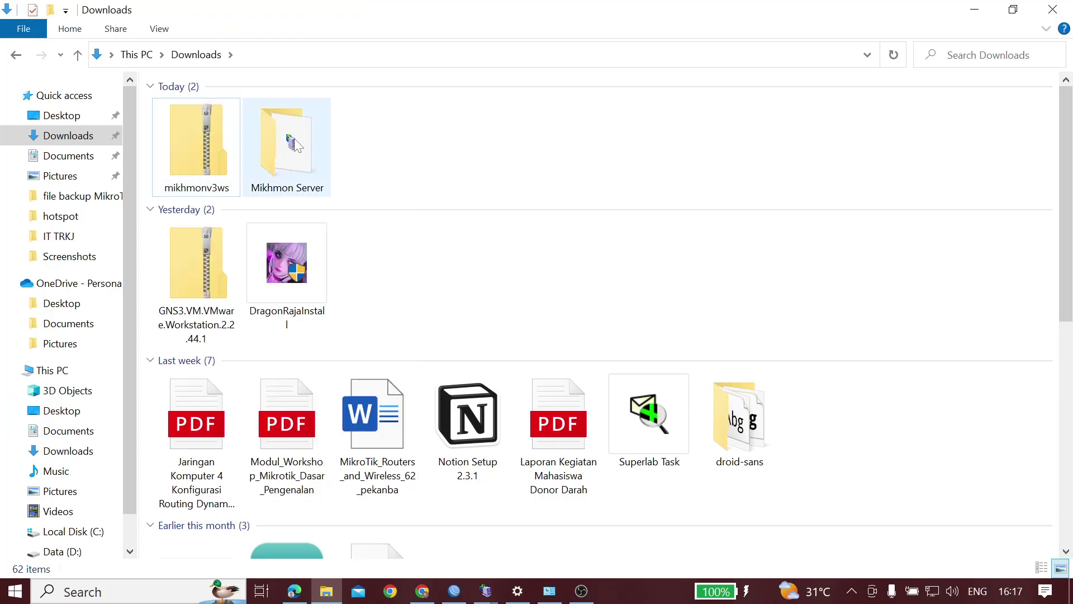
double_click(290, 139)
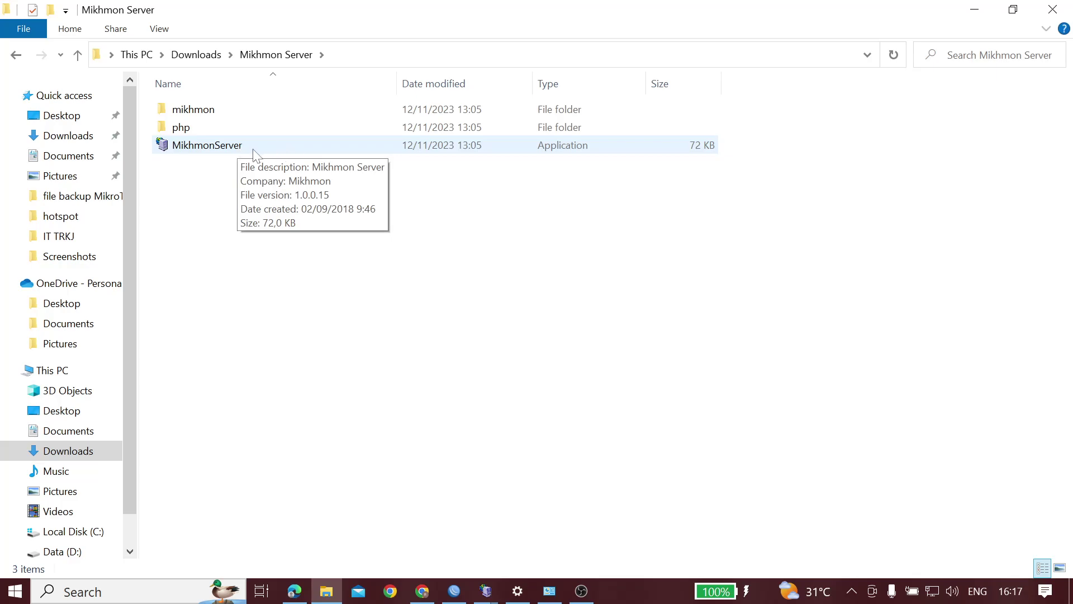
Close the two old Mikhmon Server windows and launch a fresh MikhmonServer instance
mouse_move(492, 594)
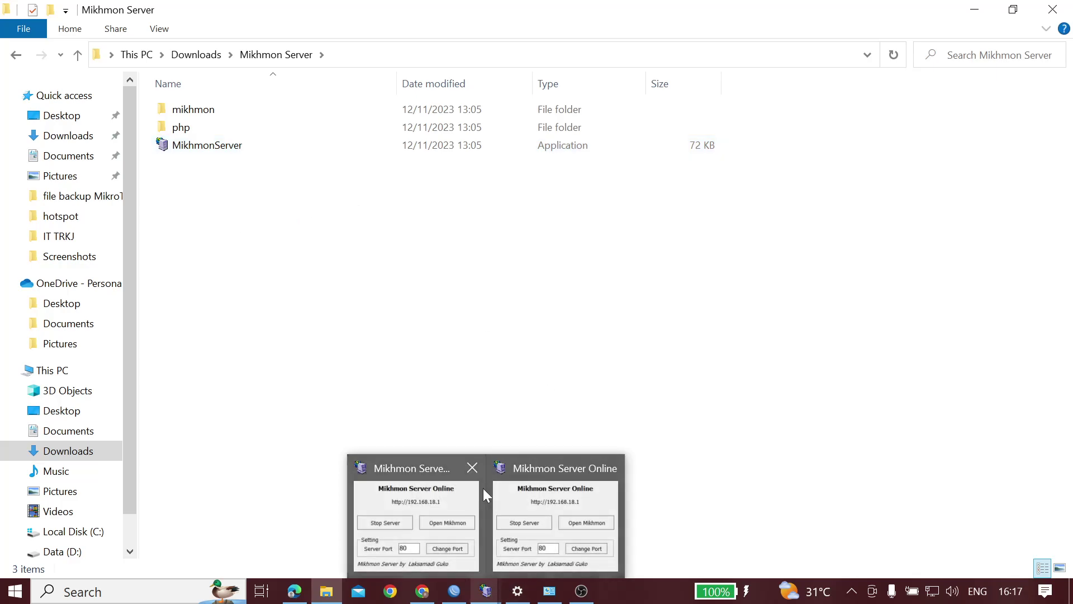
left_click(477, 465)
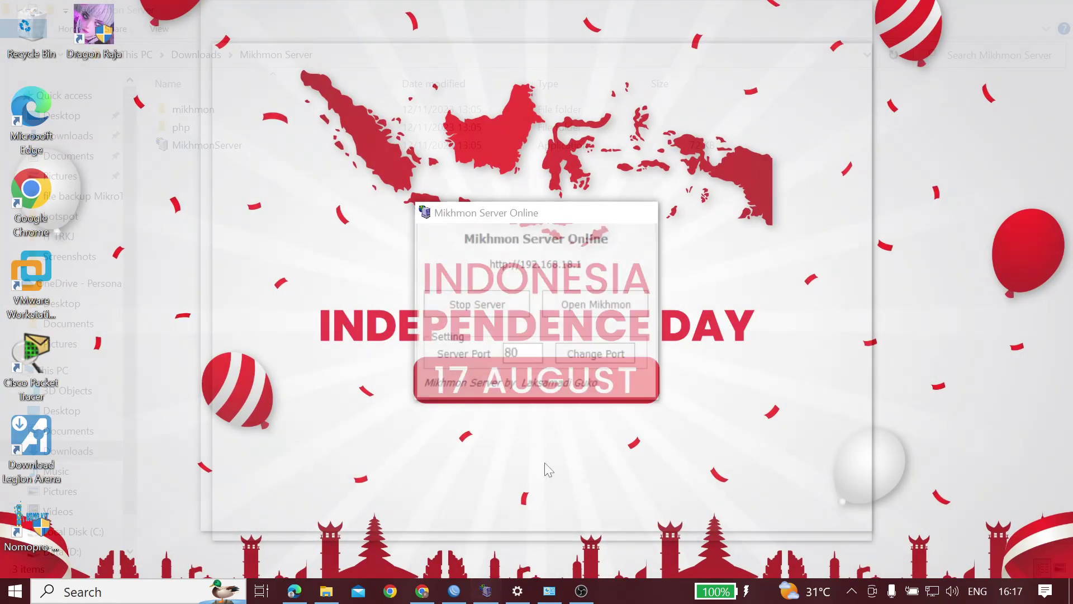
left_click(545, 463)
double_click(248, 146)
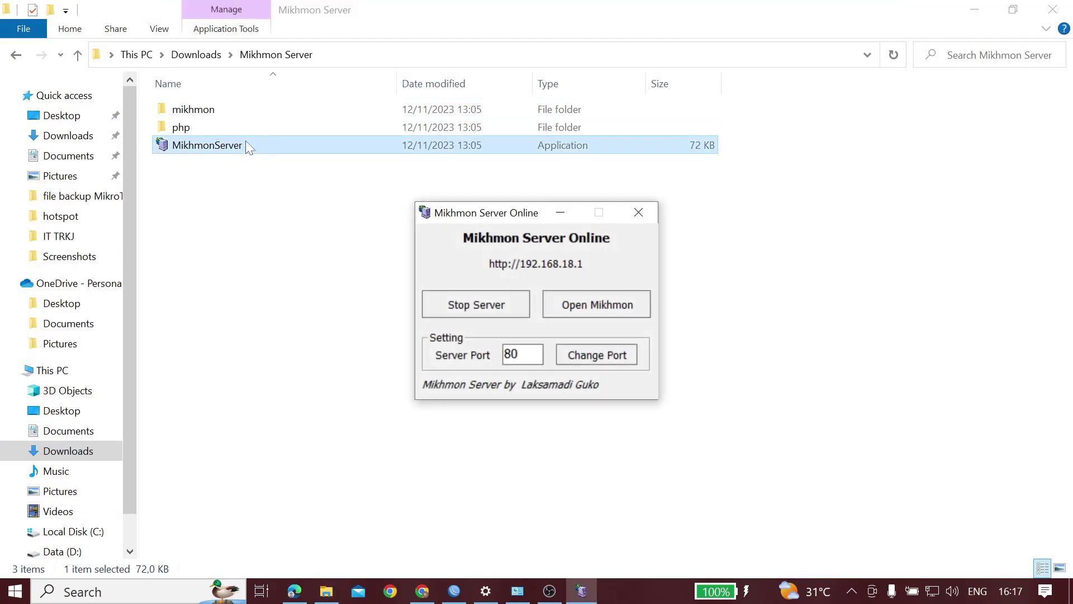
Open MIKHMON in the browser from the Mikhmon Server window
left_click(610, 305)
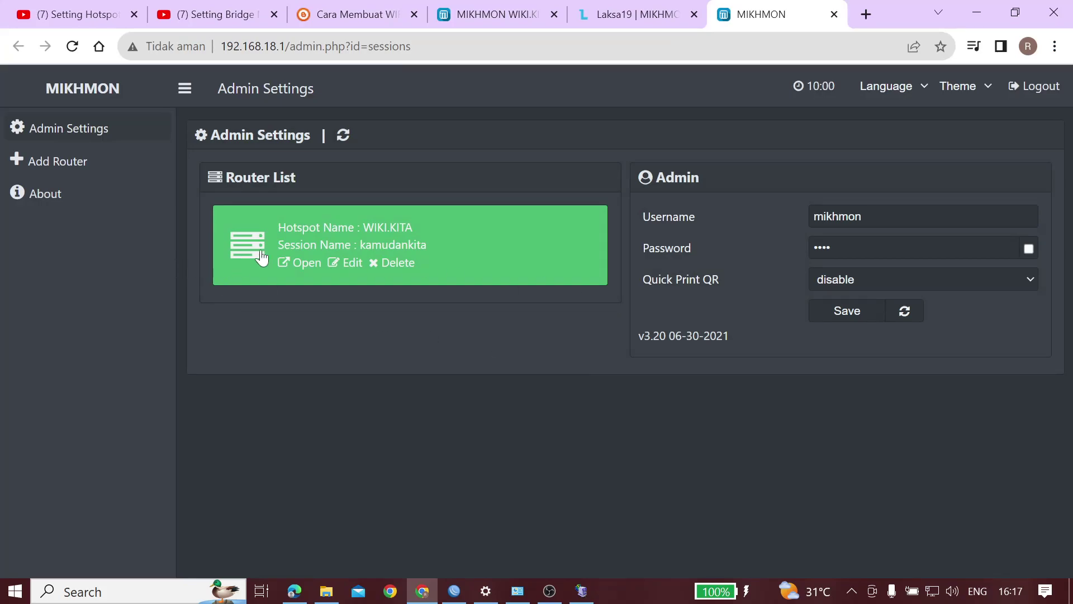
double_click(299, 227)
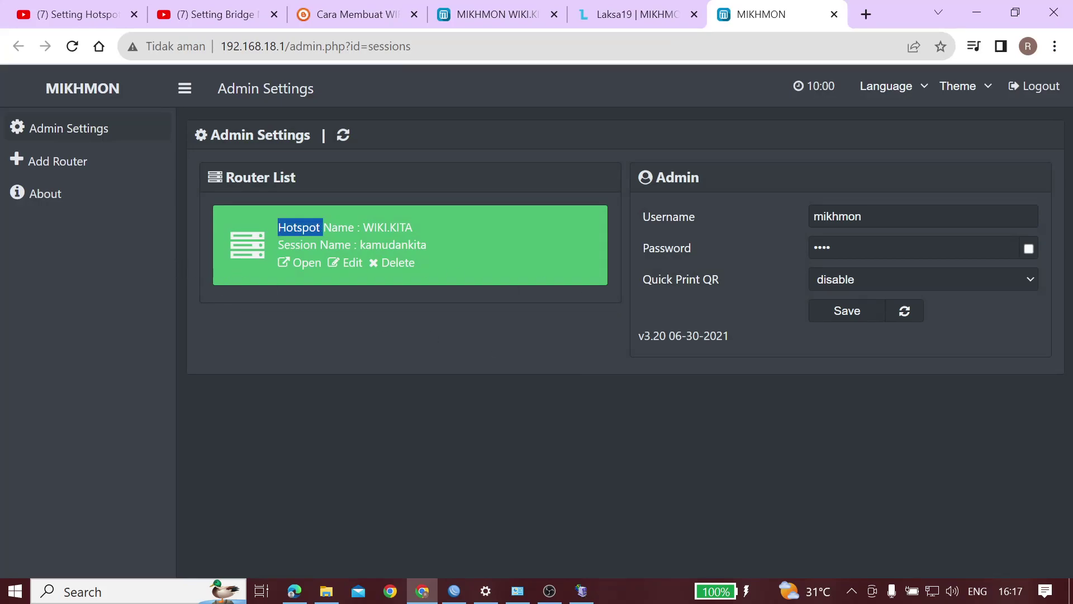
left_click(390, 242)
left_click_drag(317, 214, 338, 227)
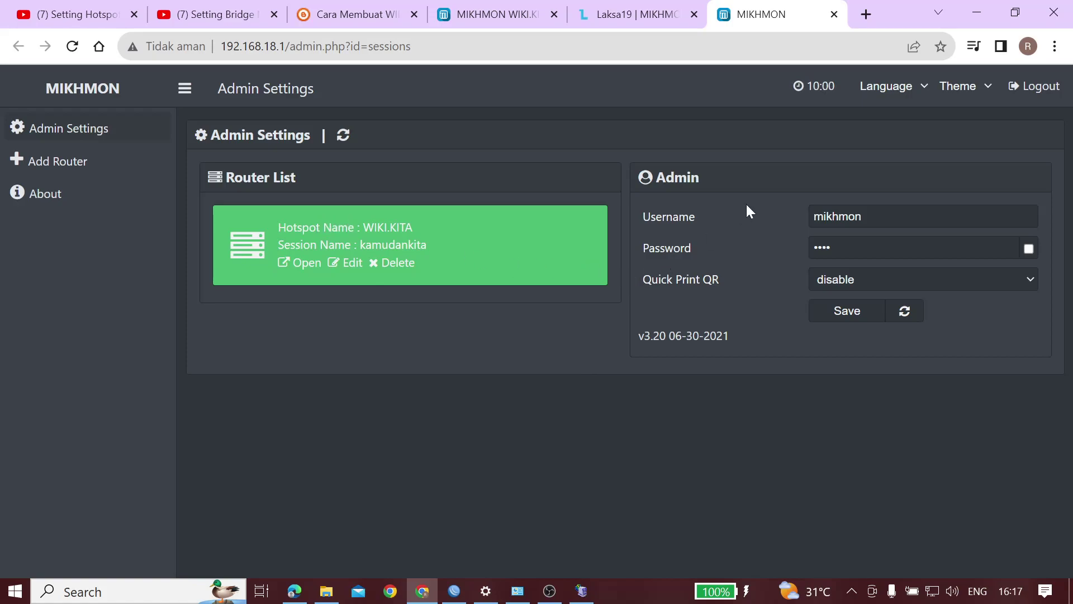
Add a router session named practice1 with IP MikroTik 192.168.10.1
left_click(72, 164)
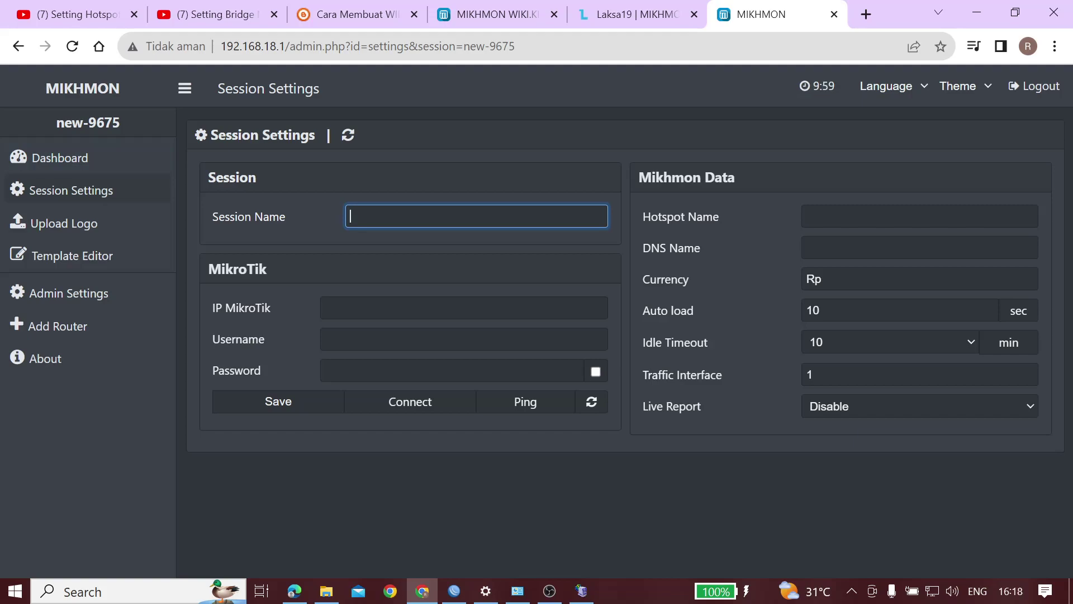
type("activc")
type("ce1")
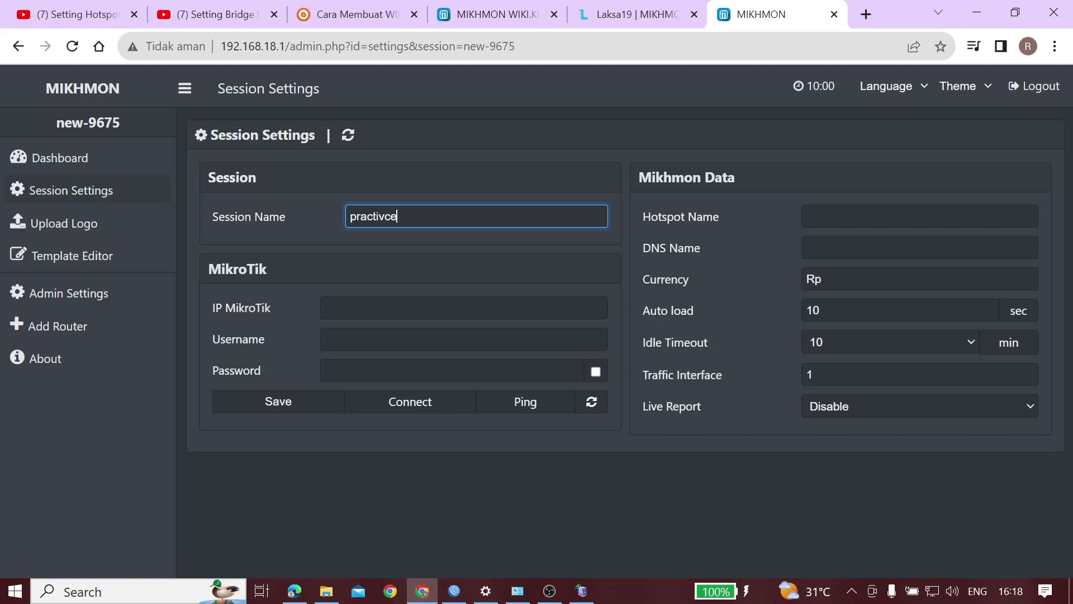
key("Left")
key("Left")
key("Left")
key("BackSpace")
key("Tab")
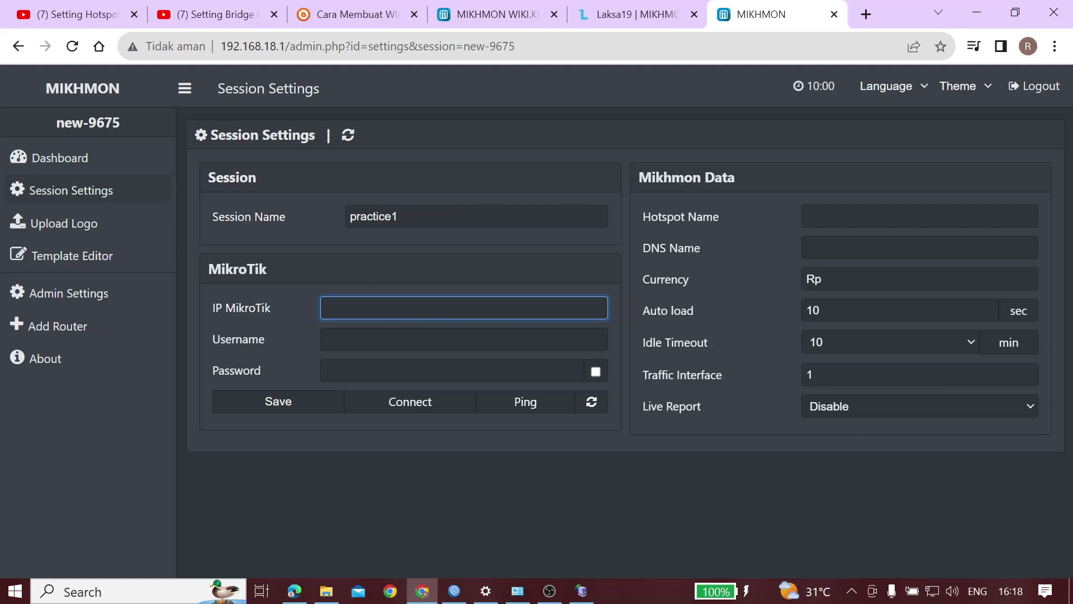
type("192")
type(".168.10.1")
left_click(454, 591)
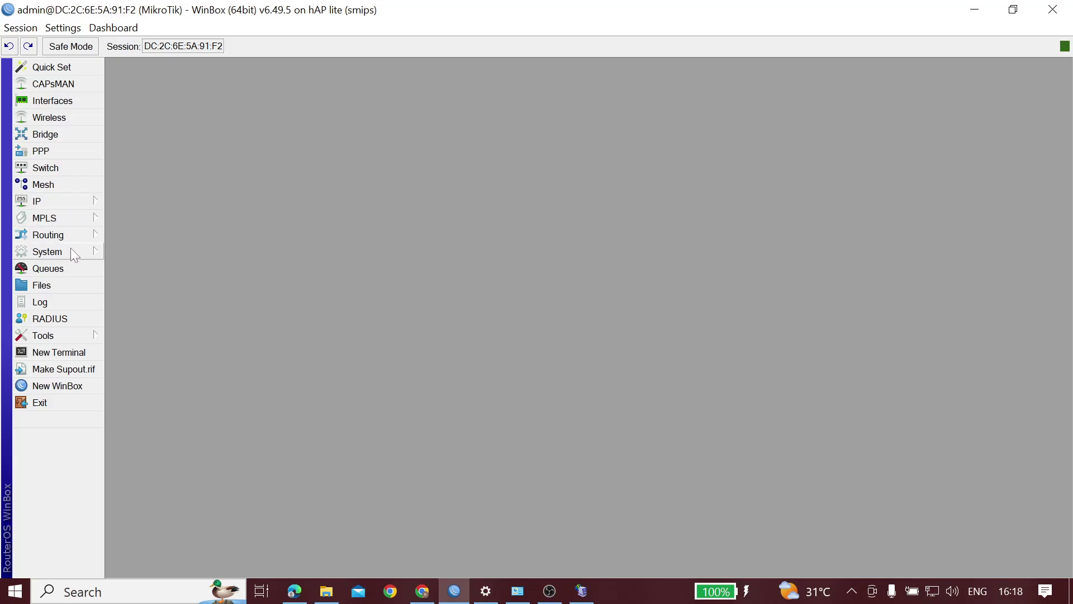
Confirm in WinBox's IP Addresses list that wlan1 has 192.168.10.1/24, then return to MIKHMON
left_click(62, 202)
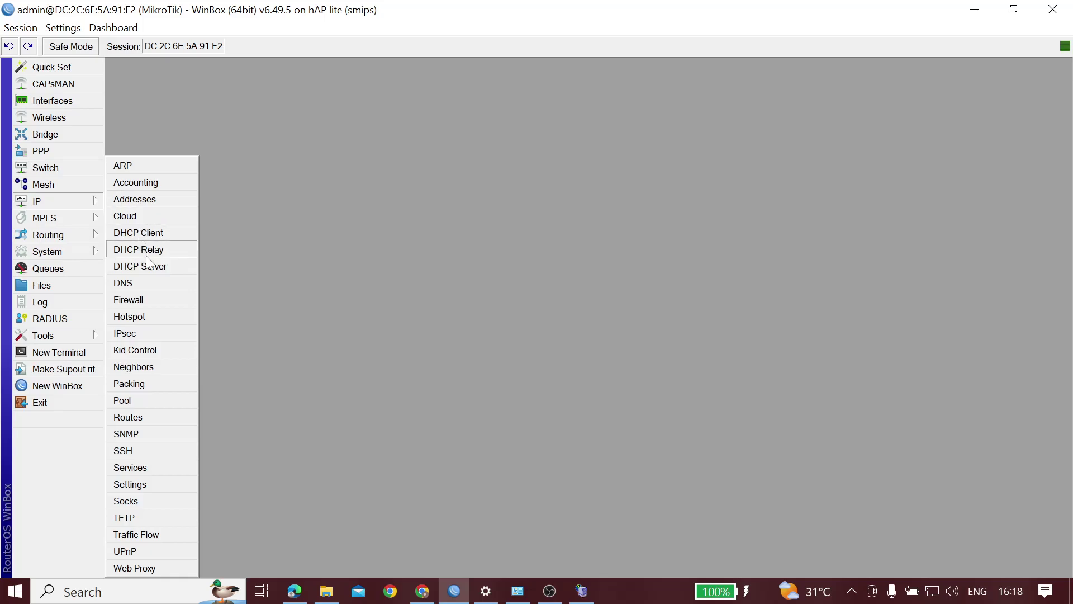
left_click(147, 202)
left_click(523, 169)
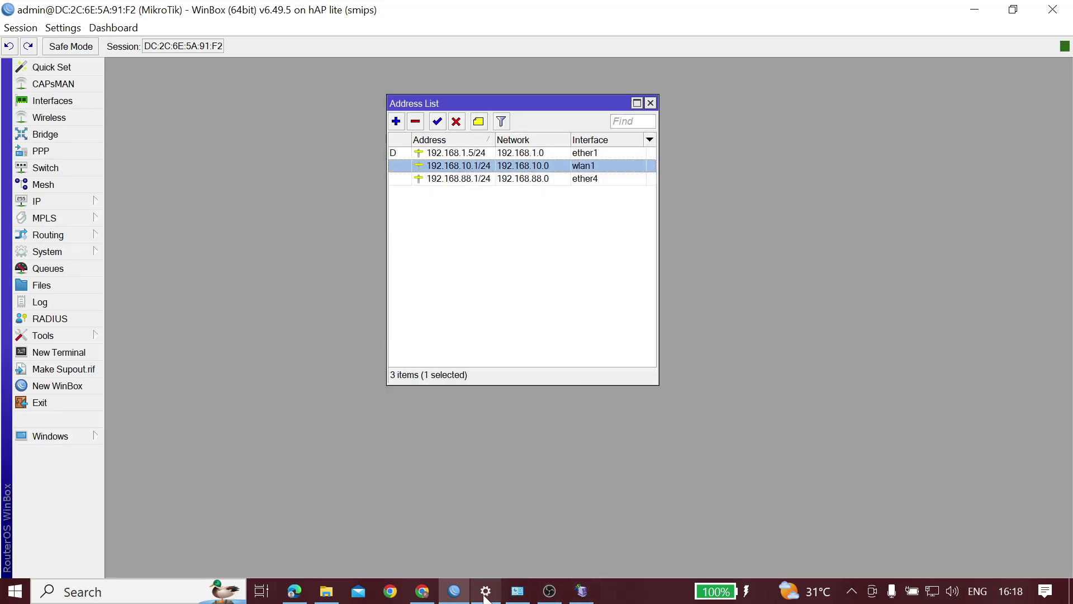
left_click(423, 591)
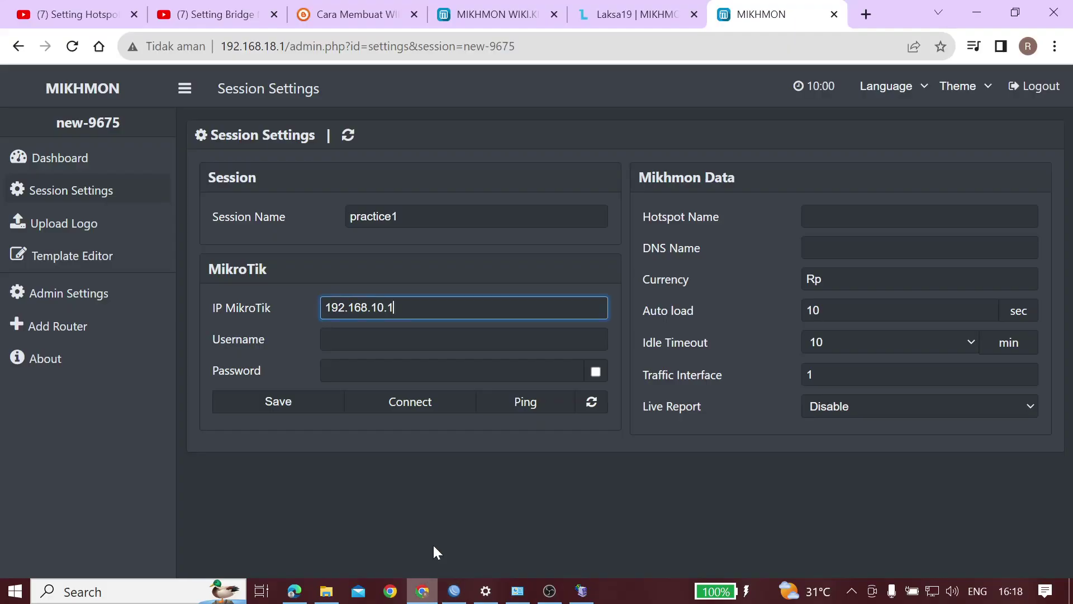
Enter username admin and the router password, and show the password unmasked
key("Tab")
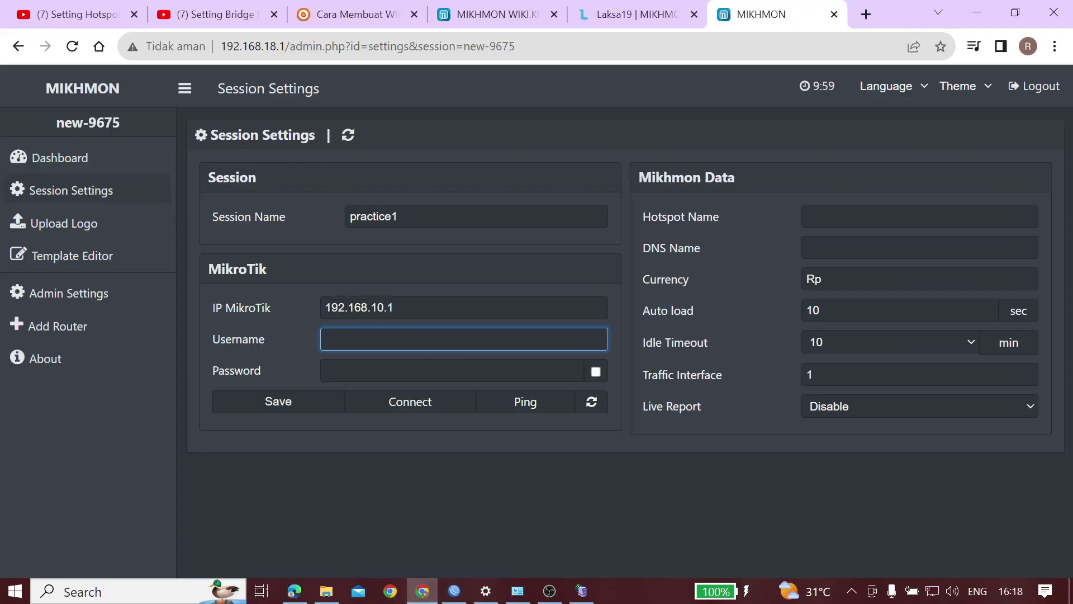
key("Tab")
key("BackSpace")
key("BackSpace")
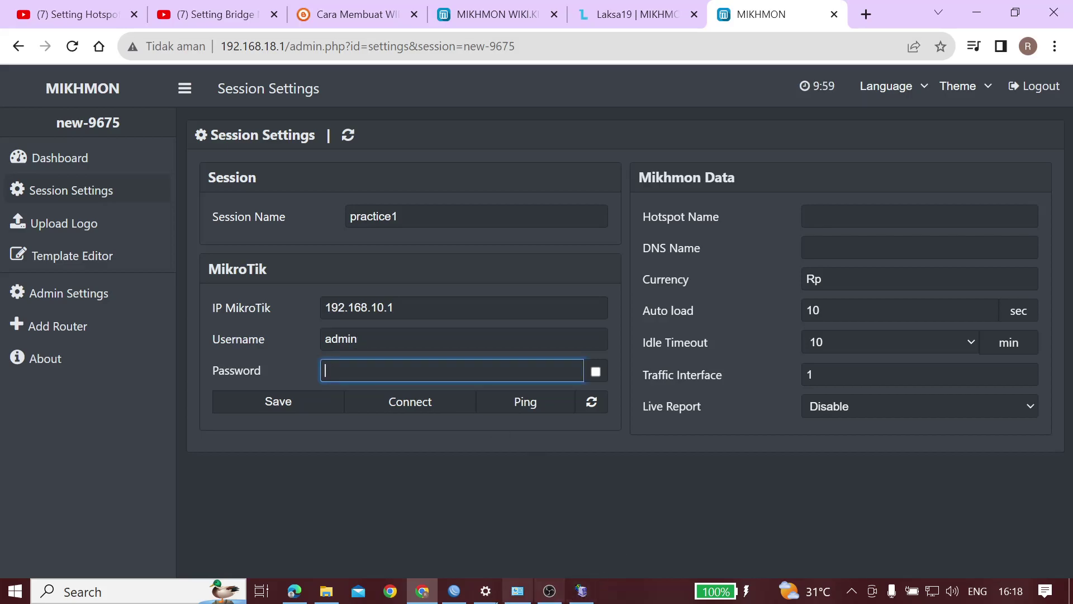
left_click(454, 591)
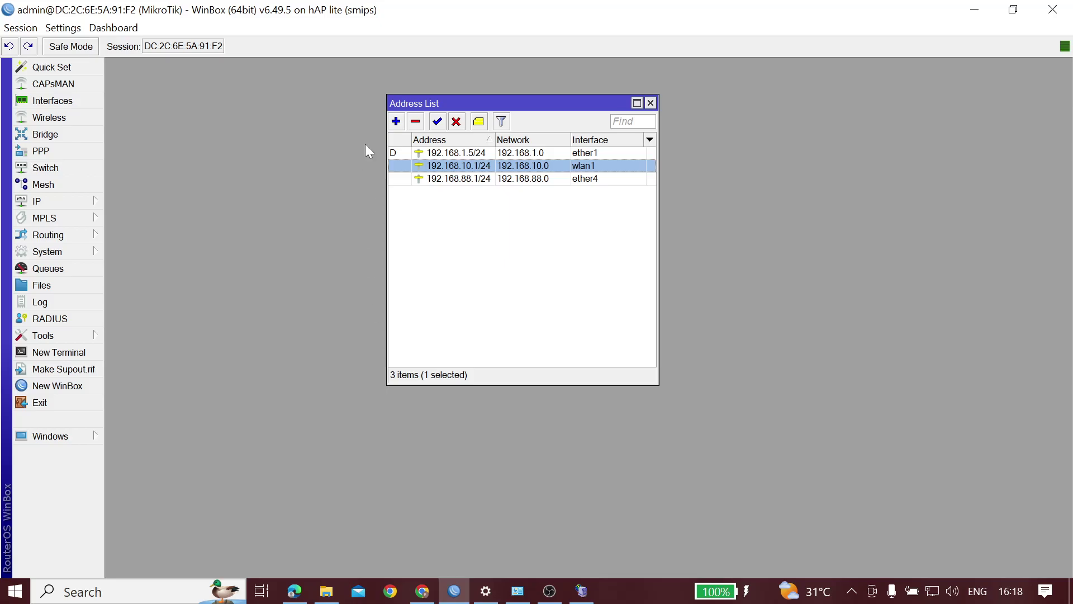
left_click(422, 591)
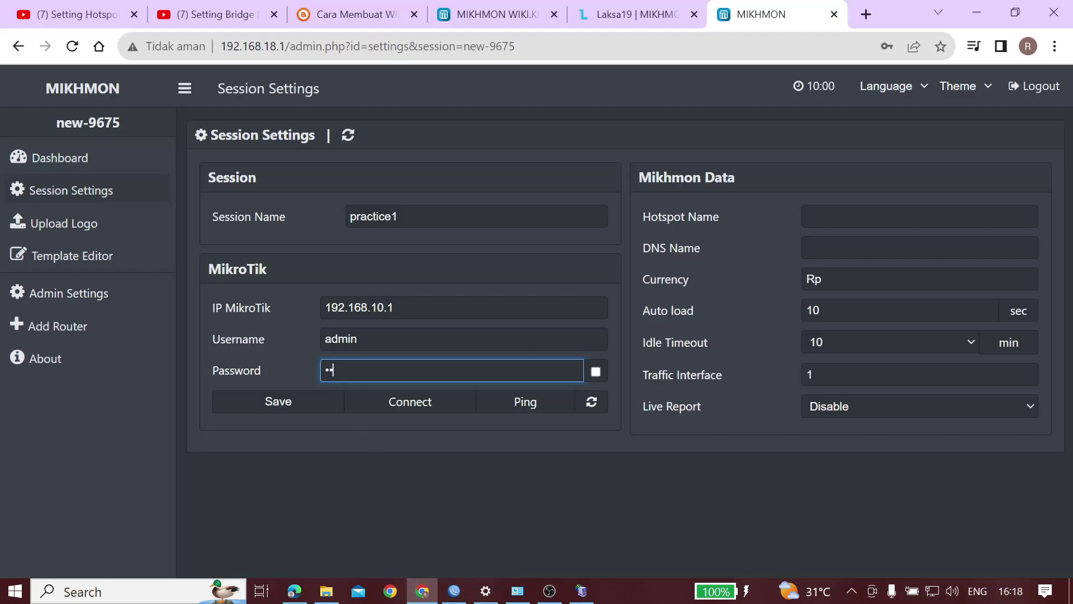
left_click(595, 372)
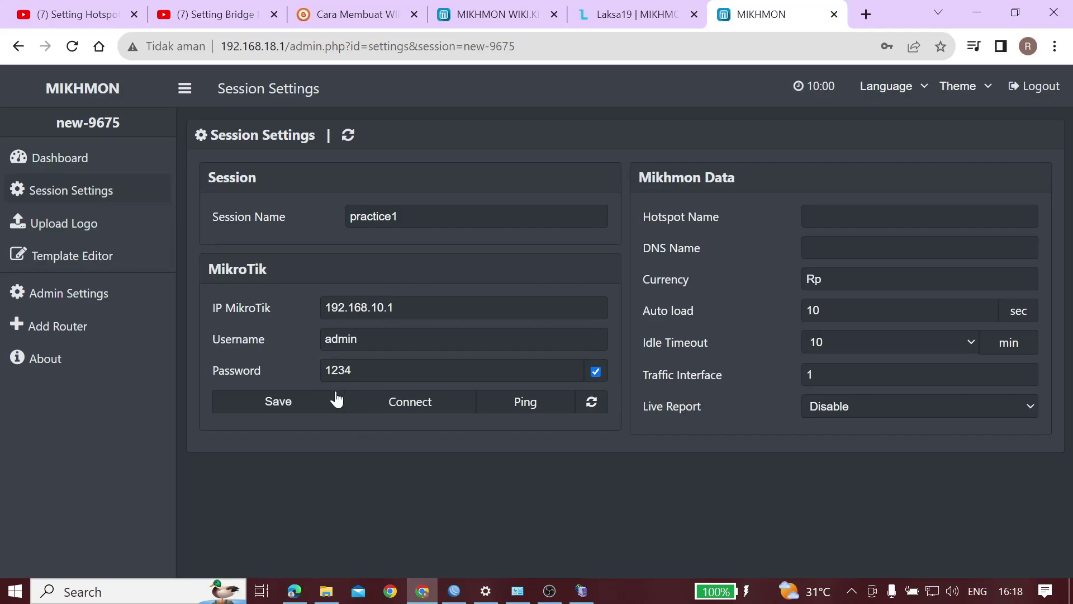
left_click(808, 217)
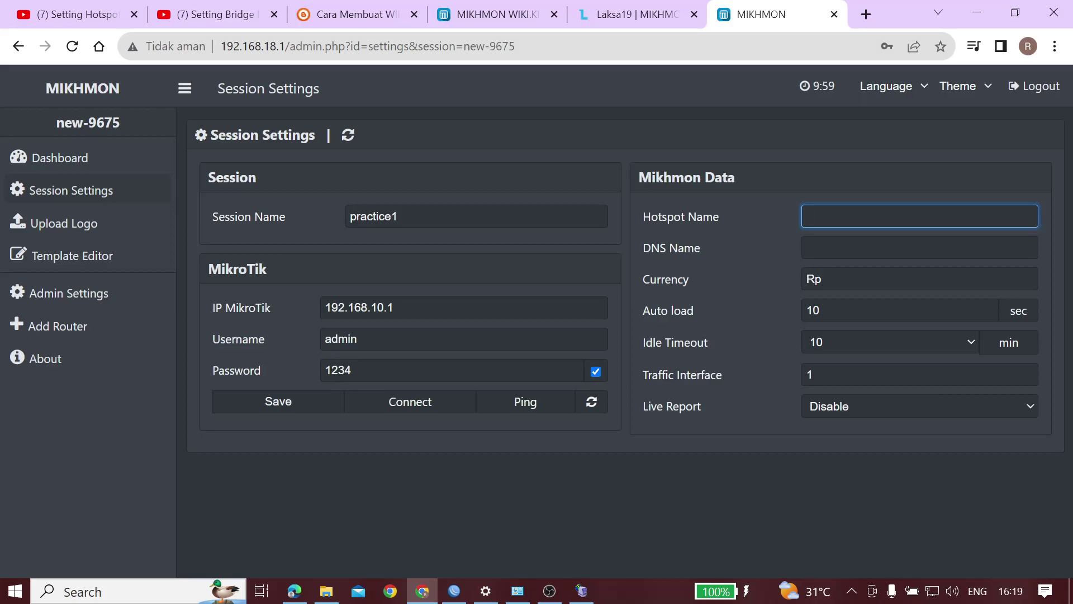
Enter Hotspot Name WIFI.KITA, DNS Name kamu.idn.net and Currency Rp1, then go back to the router list
type("WIFI.KITA")
left_click(807, 247)
type("kamu.idn.net")
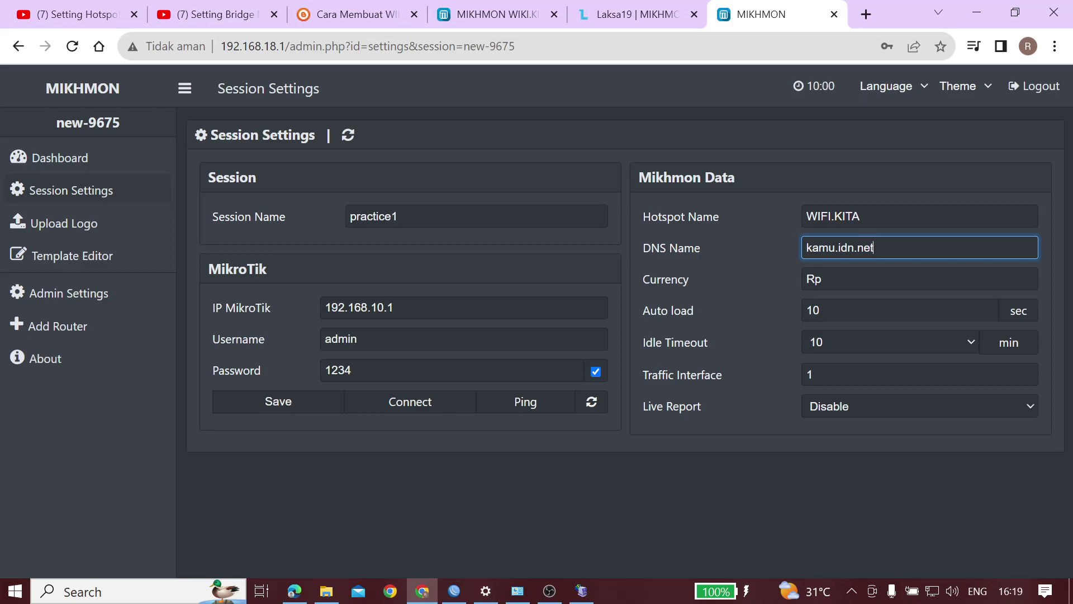
left_click(824, 279)
type("1")
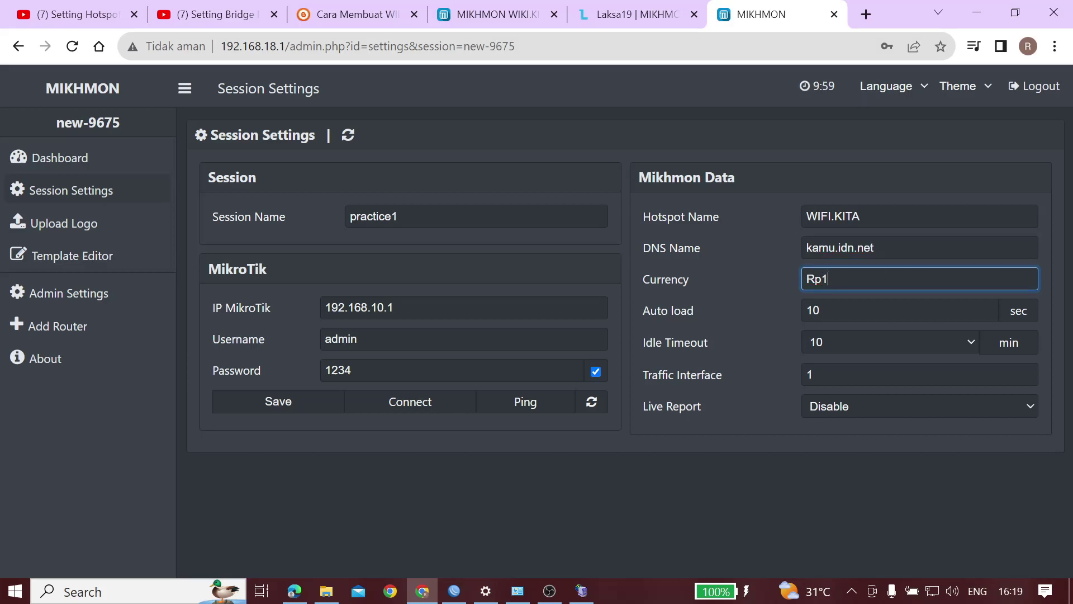
type("01")
key("BackSpace")
key("BackSpace")
type("p1")
left_click(18, 46)
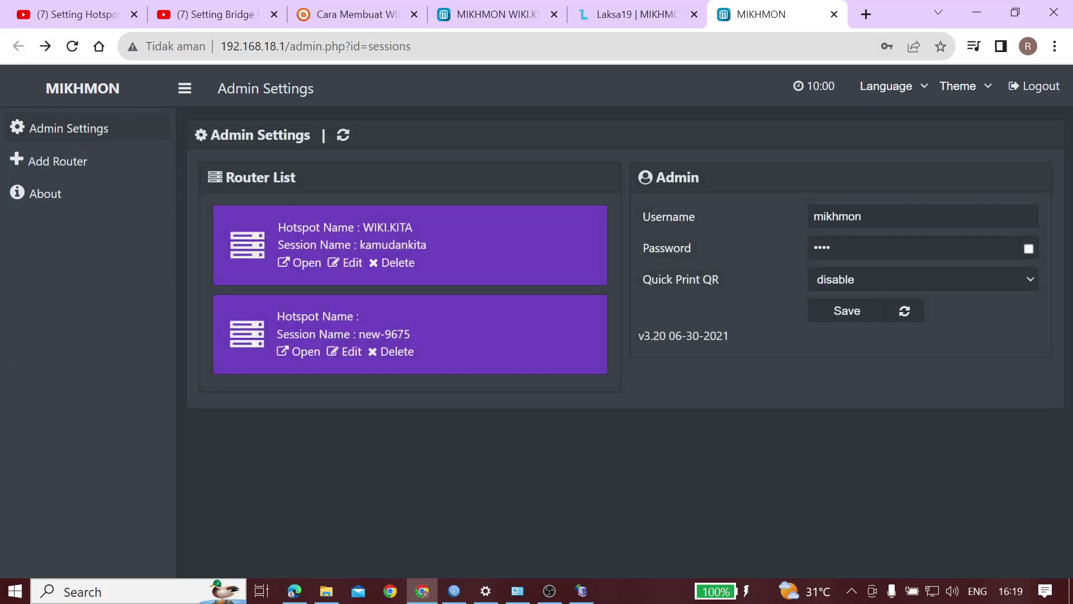
Delete the unsaved new-9675 session and open the kamudankita router's dashboard
left_click(395, 358)
left_click(632, 146)
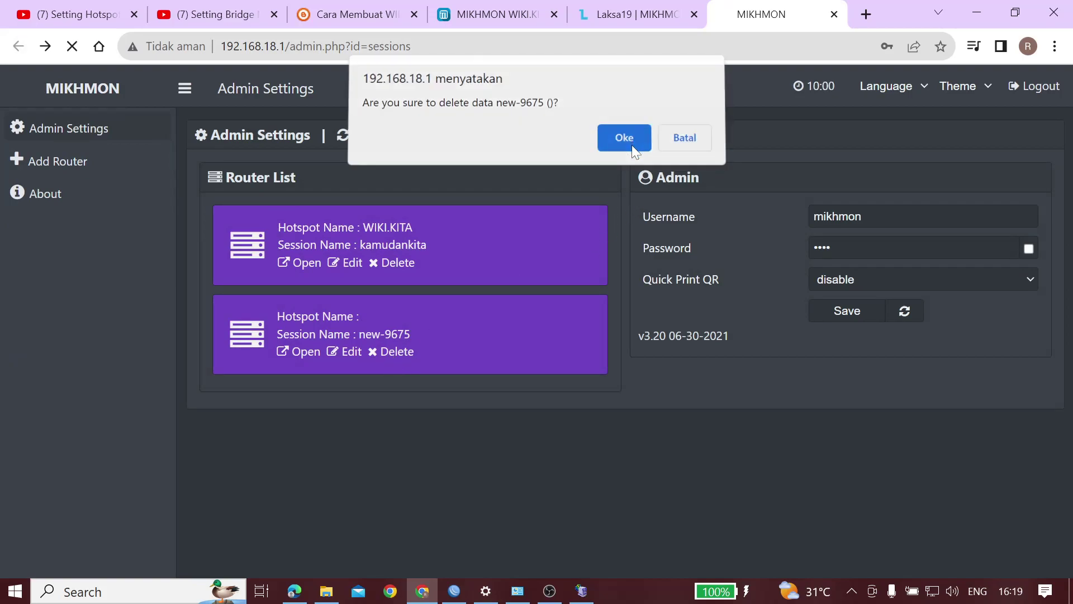
left_click(299, 267)
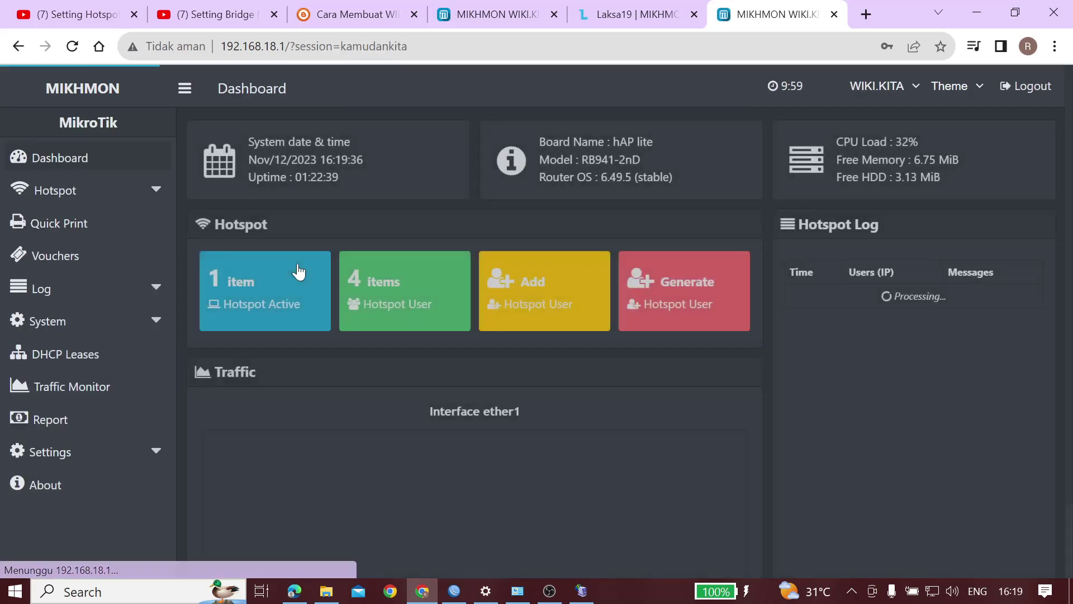
scroll(276, 371, "down", 1)
scroll(274, 367, "up", 1)
scroll(274, 367, "down", 2)
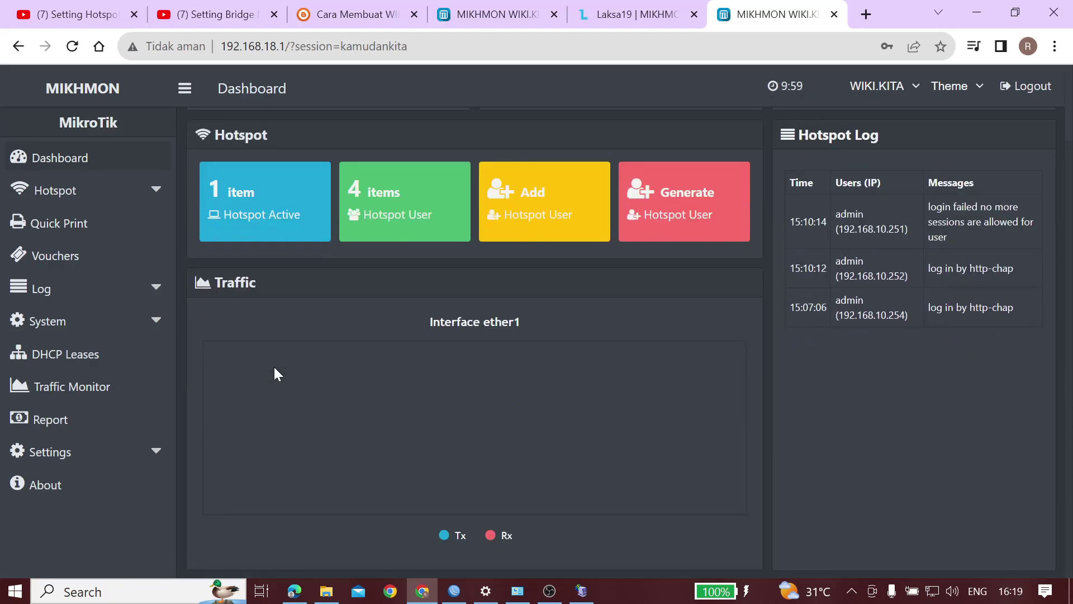
View the full hotspot log and the hotspot users list, returning to the dashboard each time
left_click(804, 140)
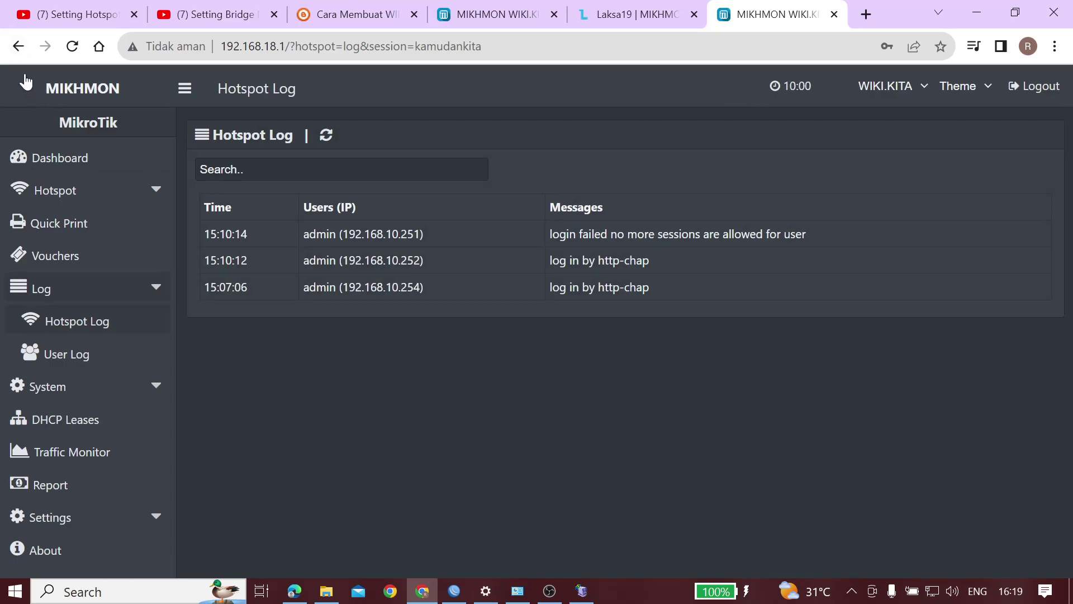
left_click(19, 46)
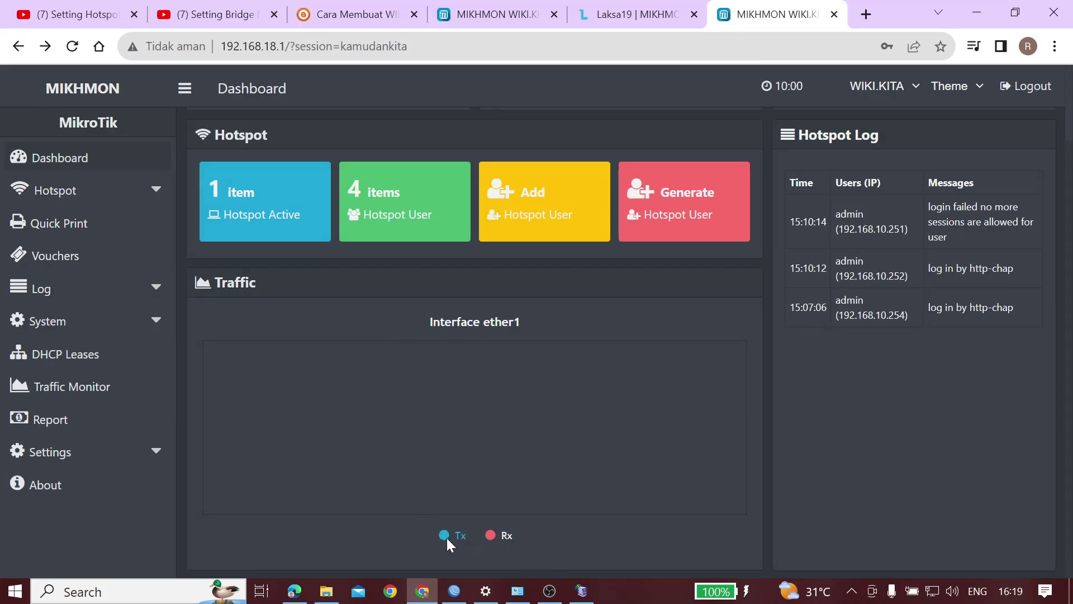
left_click(374, 214)
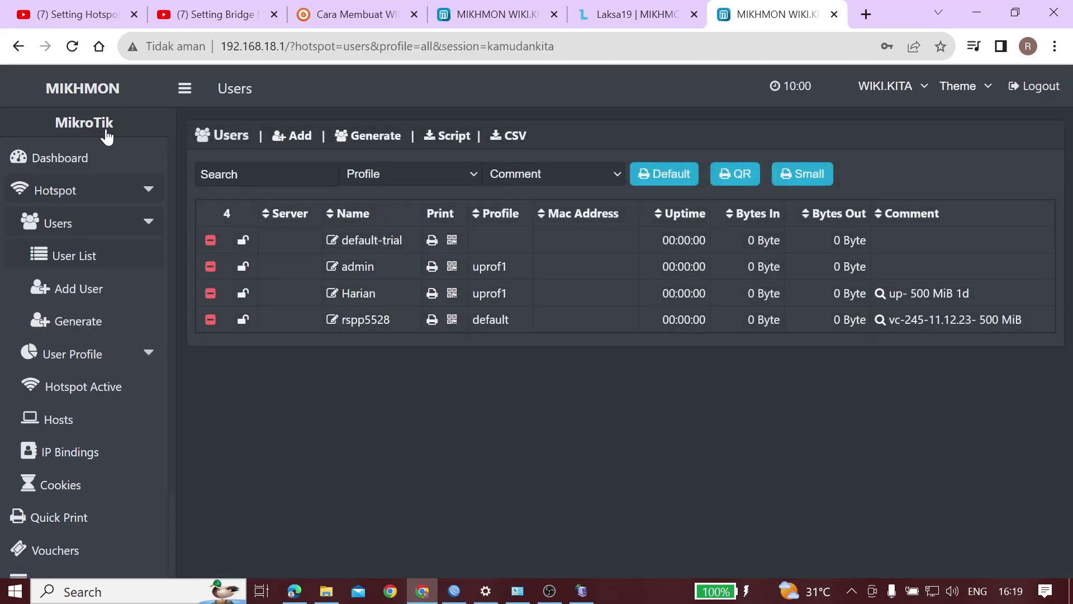
left_click(17, 46)
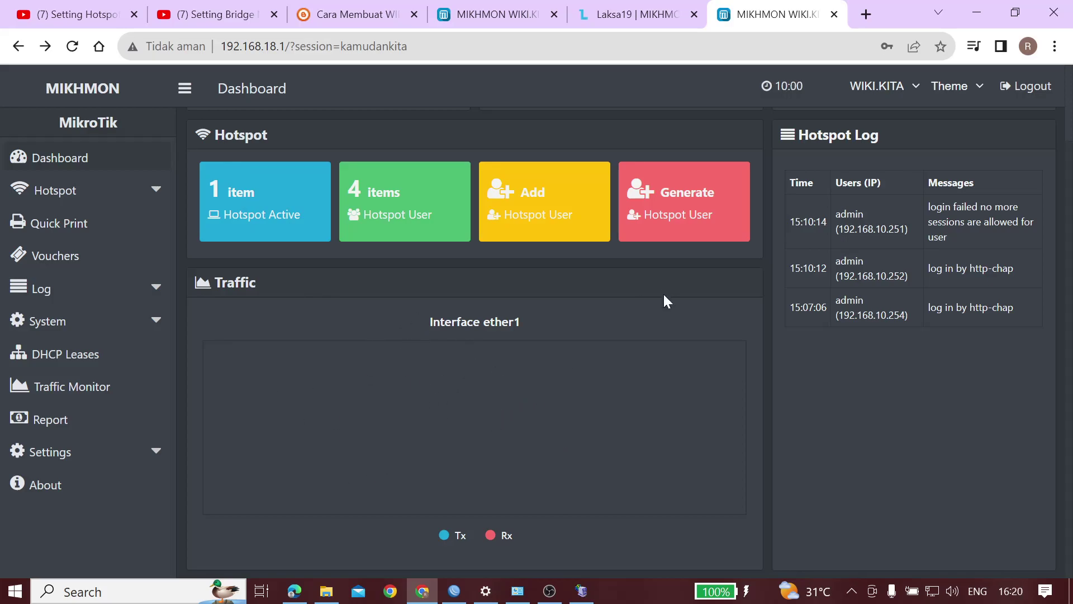
Inspect the ether1 traffic graph values, then bring up the Generate User form
left_click(581, 591)
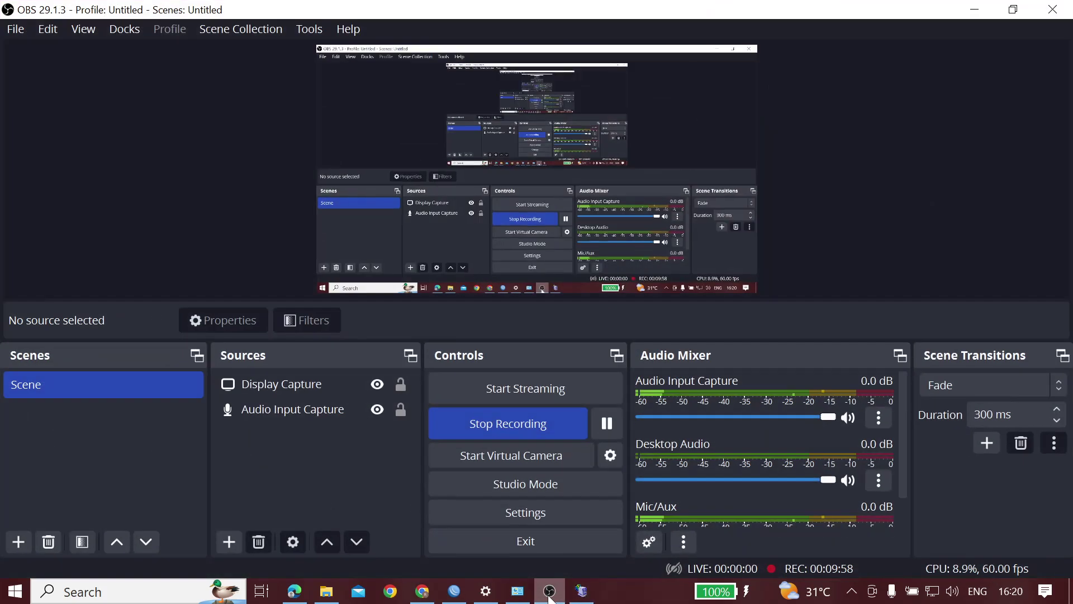
left_click(581, 591)
mouse_move(532, 415)
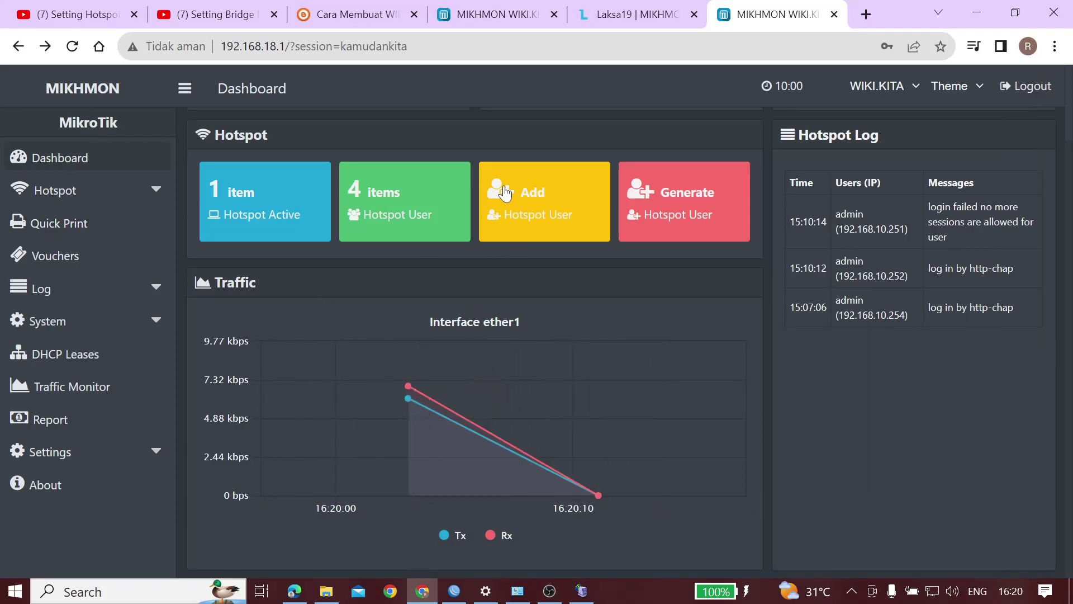
mouse_move(599, 495)
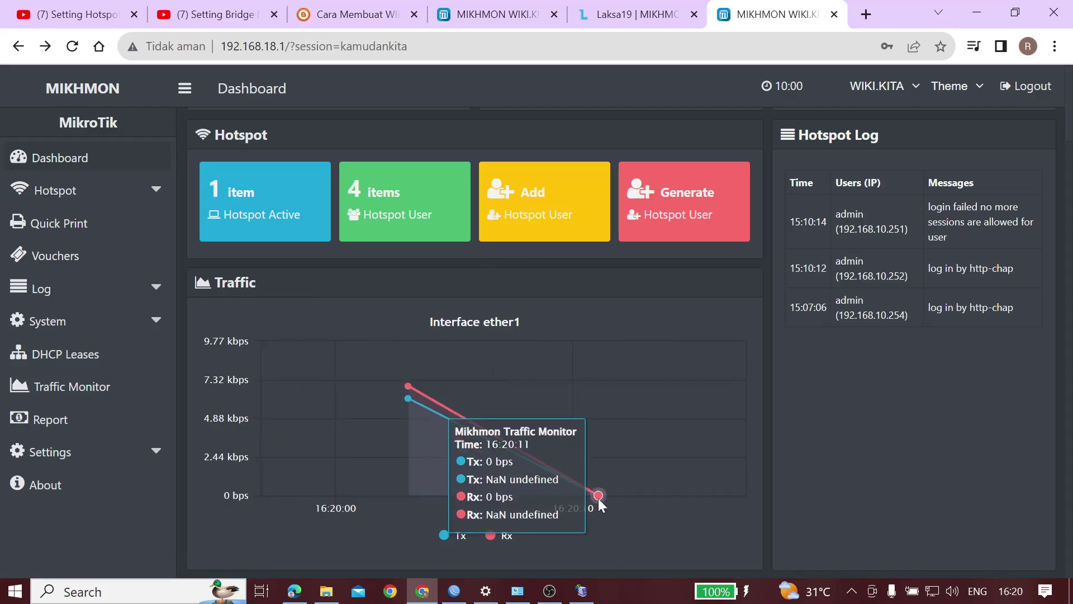
left_click(91, 354)
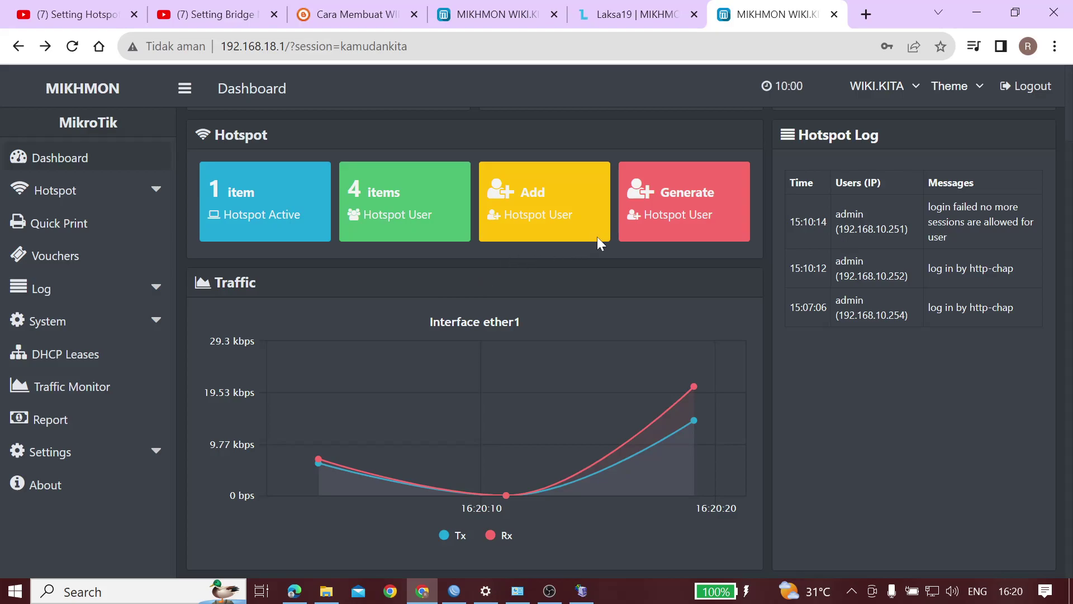
left_click(677, 219)
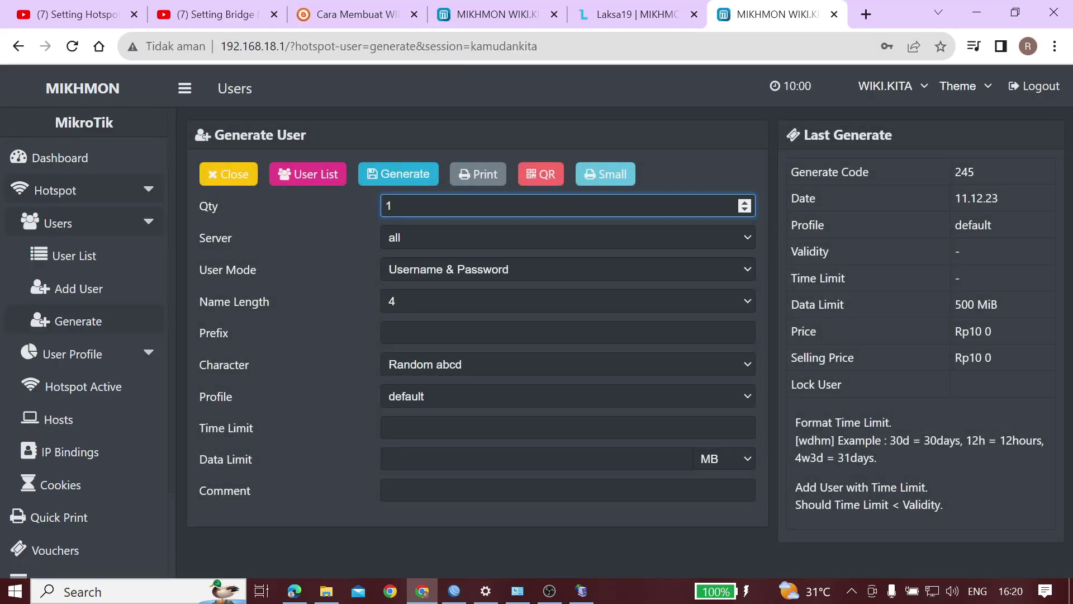
Raise the user quantity to 10
left_click(743, 209)
left_click(744, 203)
left_click(744, 204)
left_click(744, 204)
left_click(745, 203)
left_click(745, 204)
left_click(745, 203)
left_click(448, 237)
Review the hotspot server choices, keeping the server set to all
left_click(448, 237)
left_click(448, 237)
left_click(448, 237)
left_click(448, 237)
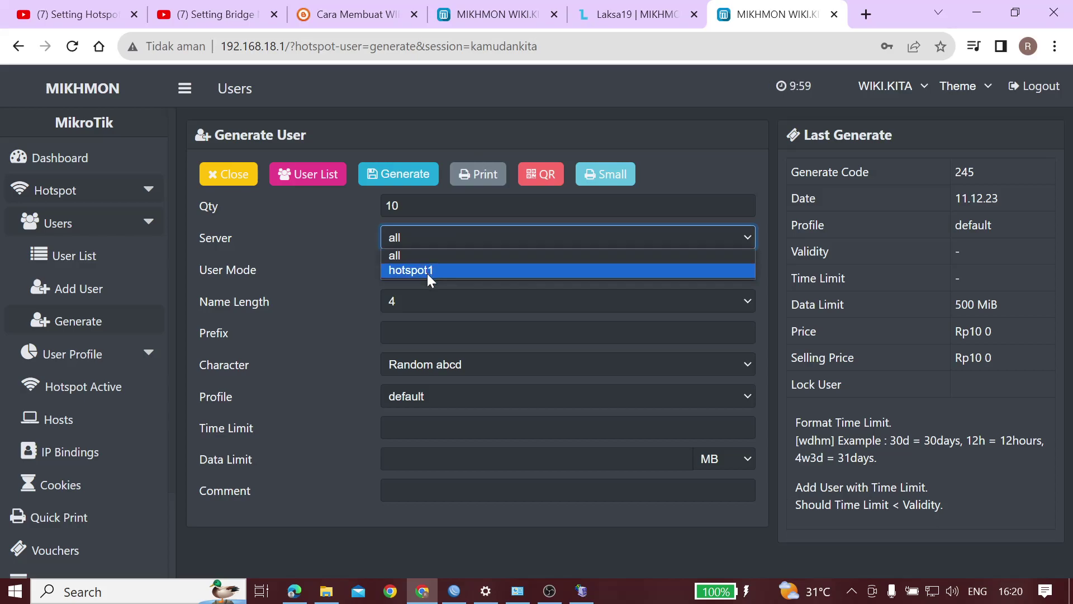
left_click(441, 254)
Try the user mode options, ending on separate username and password
left_click(442, 271)
left_click(434, 304)
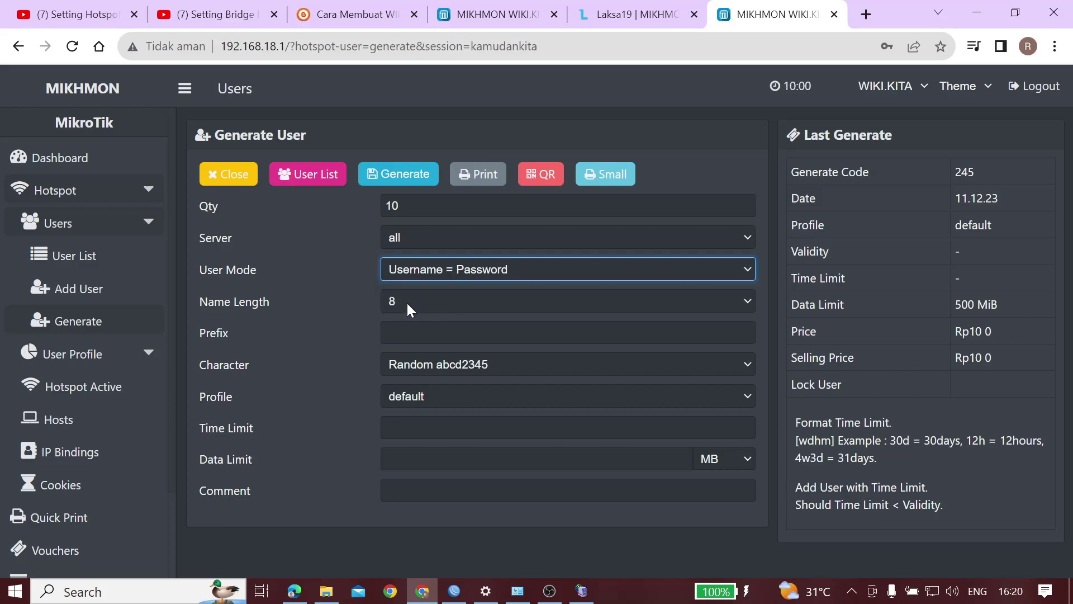
left_click(461, 270)
left_click(461, 271)
left_click(461, 270)
left_click(449, 284)
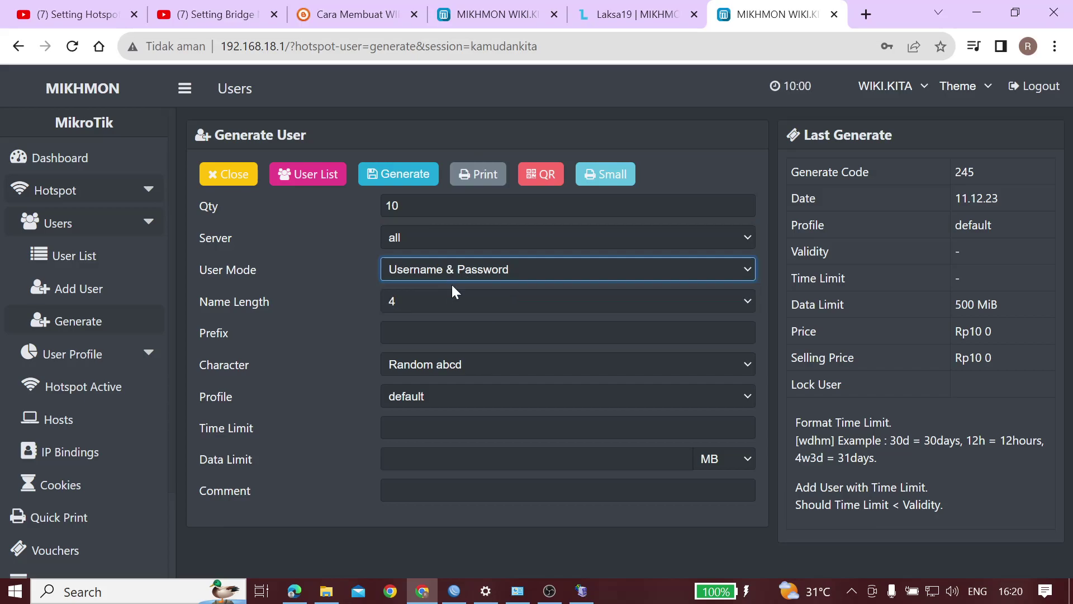
left_click(481, 270)
left_click(465, 300)
left_click(482, 271)
left_click(468, 287)
Use the Random 5aB2c34D character set with a name length of 4
left_click(520, 364)
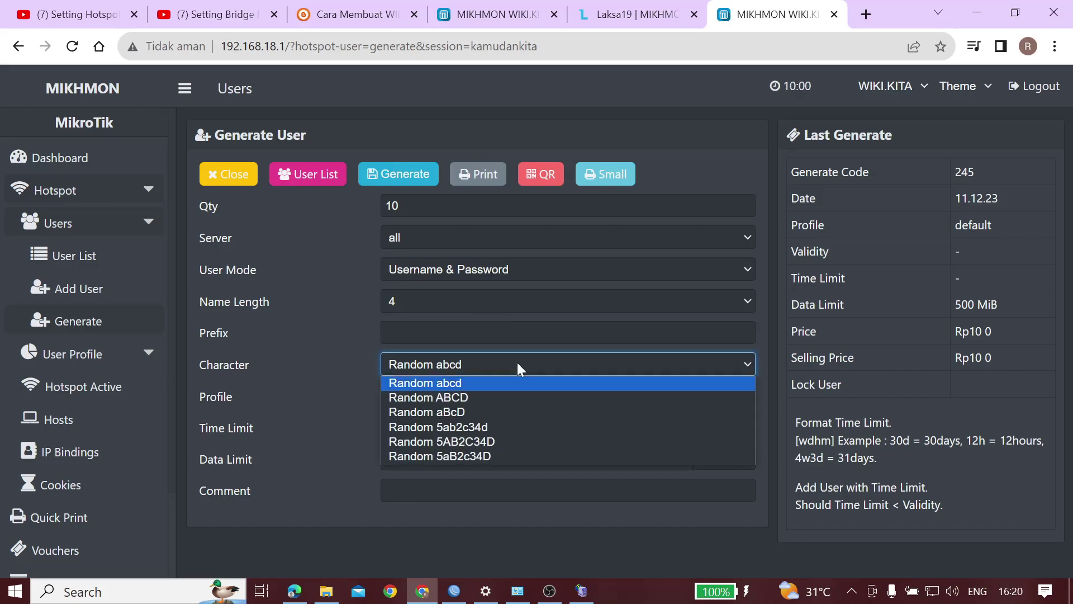
left_click(479, 456)
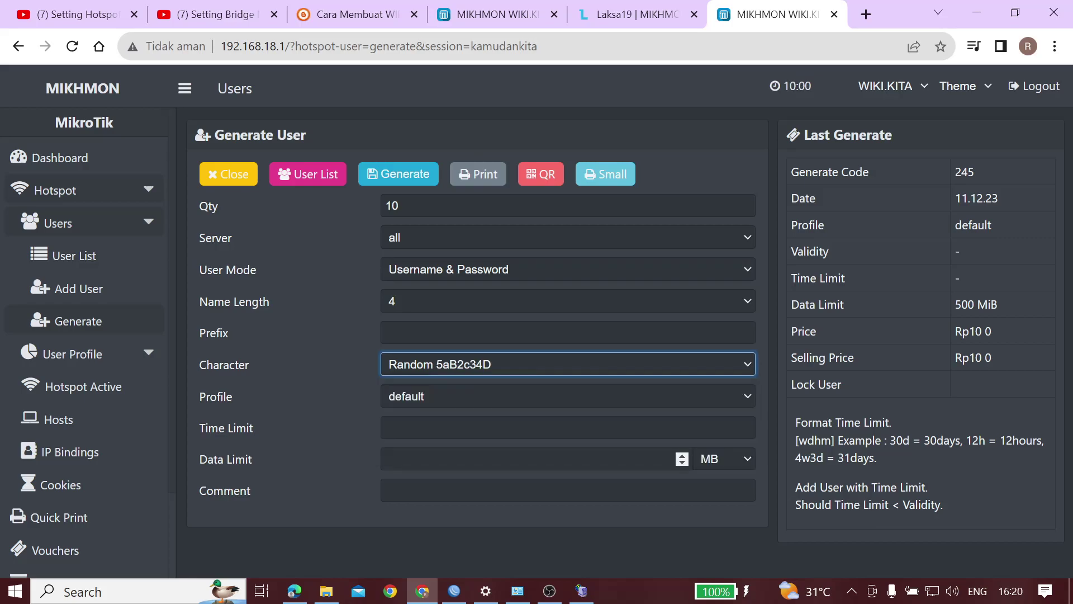
left_click(472, 300)
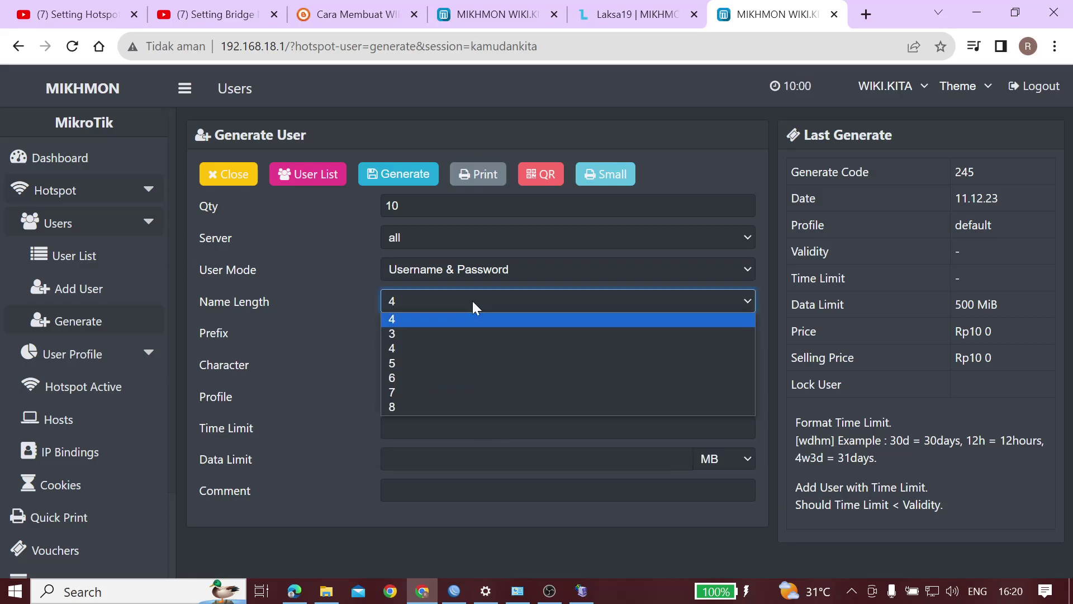
left_click(435, 305)
left_click(567, 332)
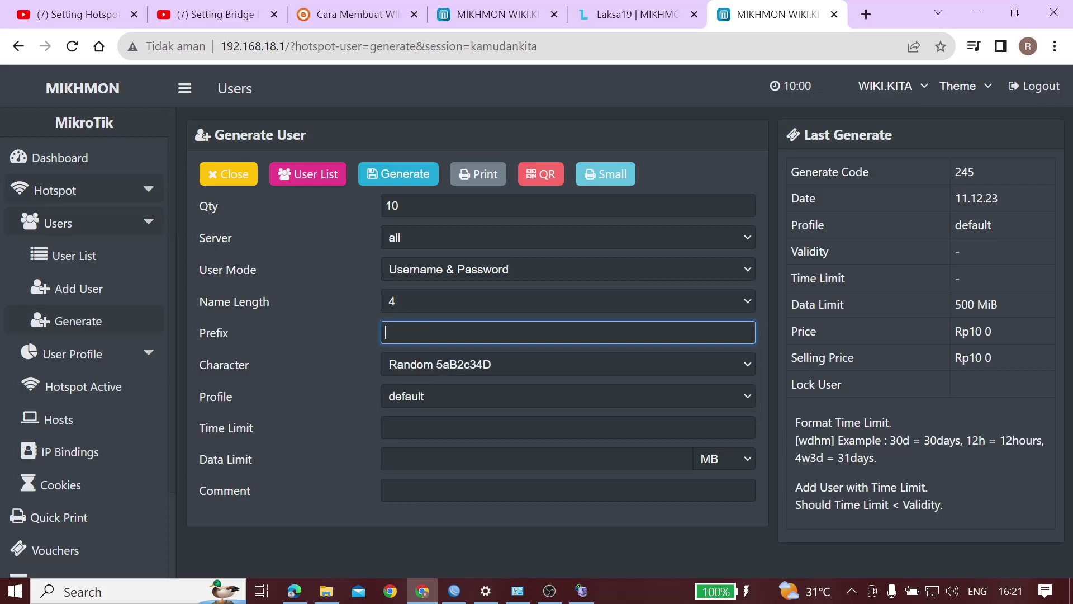
left_click(448, 302)
left_click(447, 300)
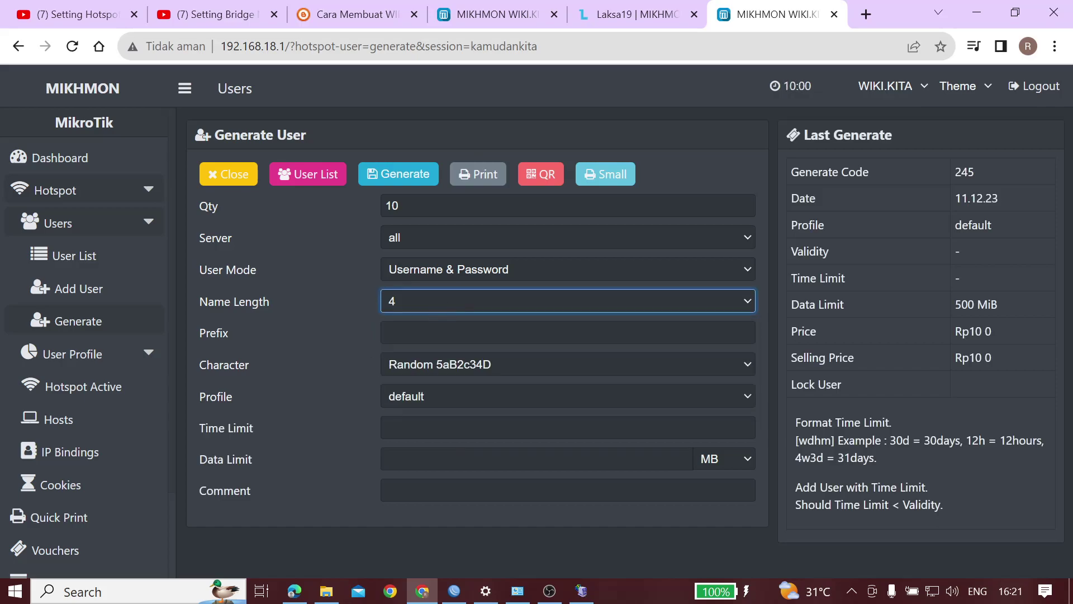
Enter a 500 MB data limit and 24:00:00 time limit, then generate the batch
left_click(568, 428)
left_click(531, 458)
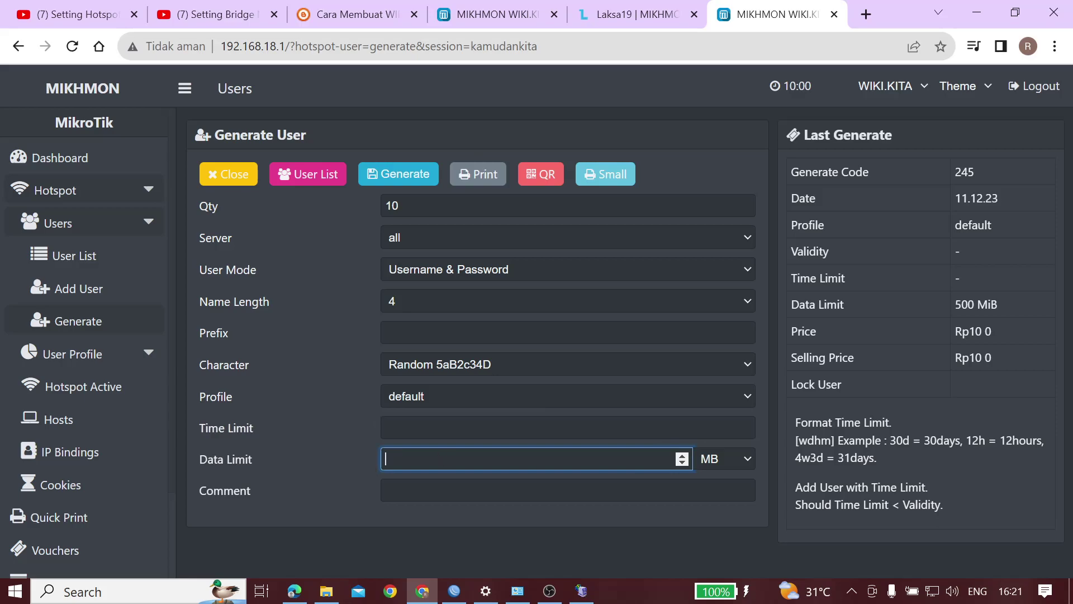
type("5000")
left_click(568, 490)
left_click(568, 428)
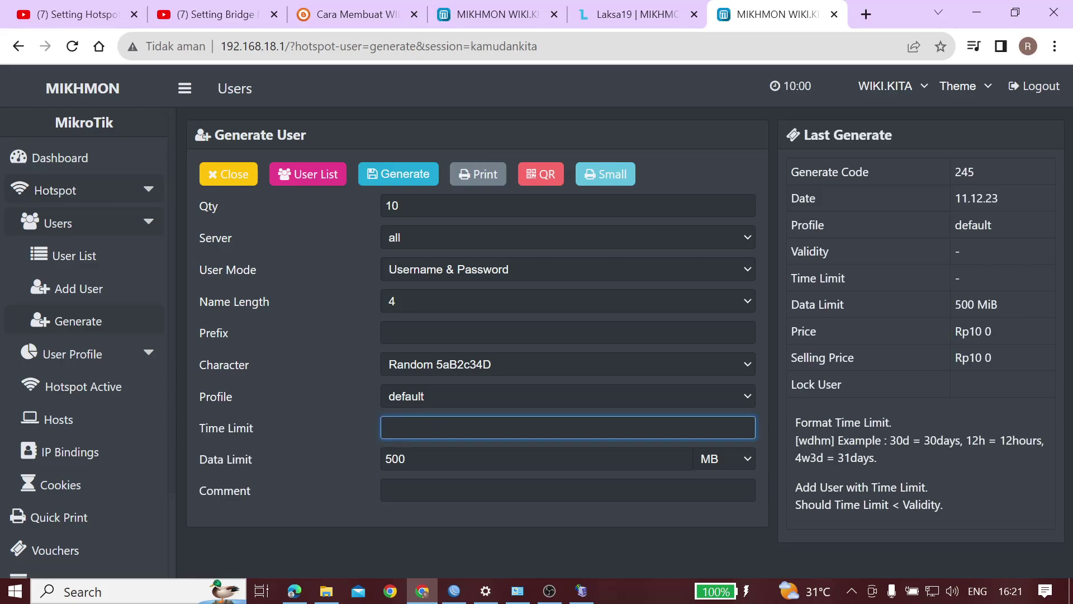
type("24:00:00")
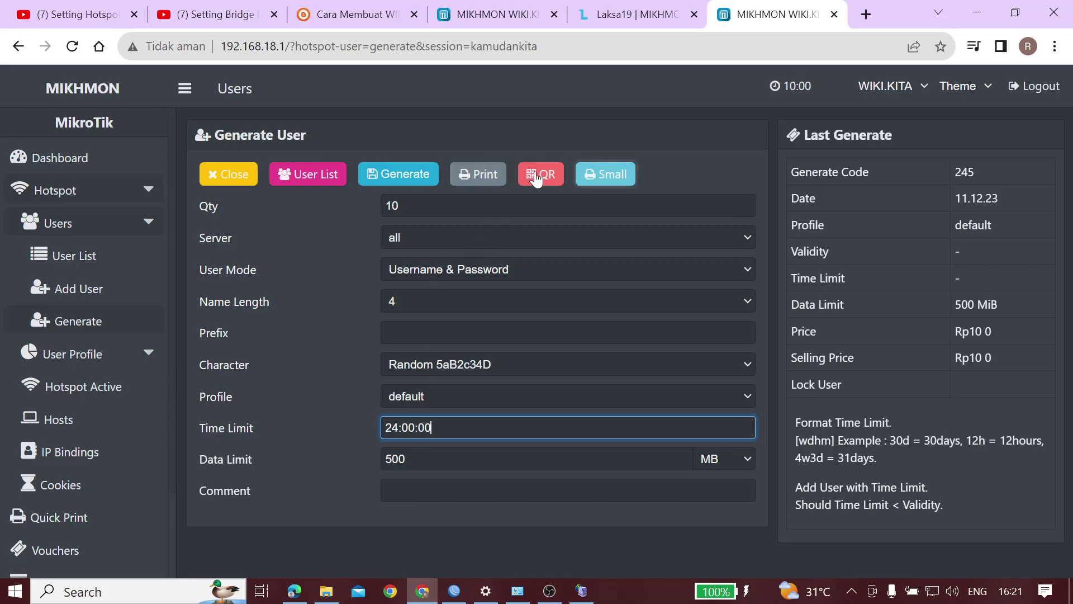
left_click(418, 181)
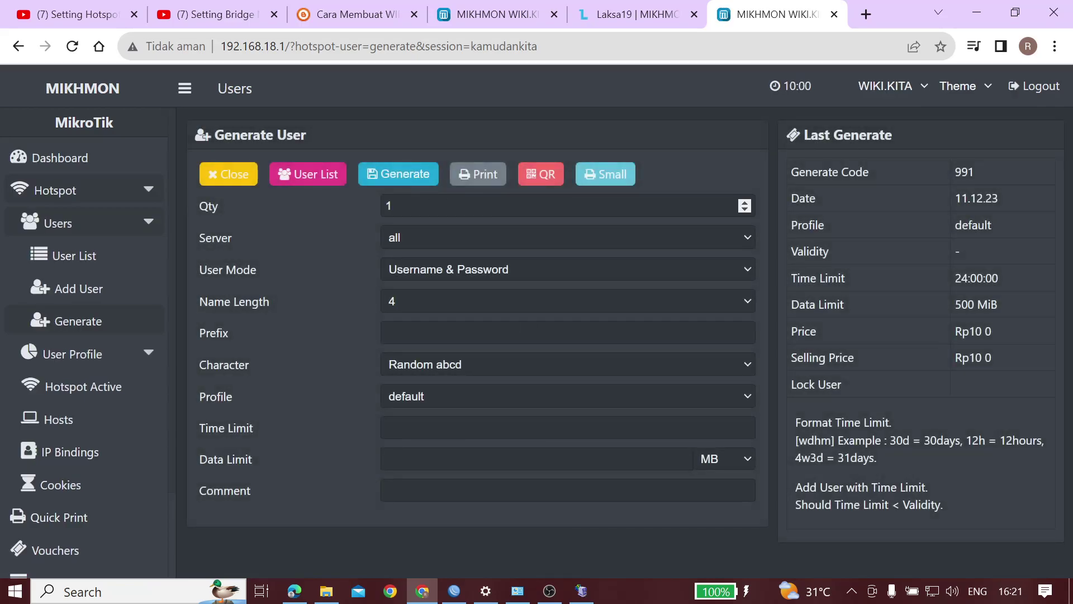
Set the user quantity to 5
left_click(745, 203)
left_click(745, 203)
left_click(745, 203)
left_click(744, 203)
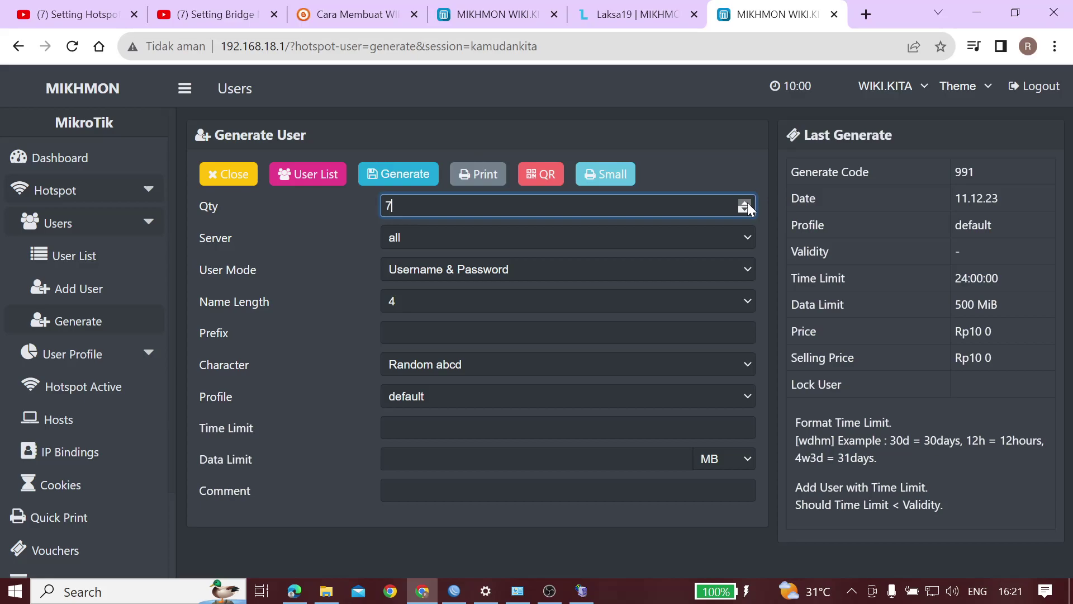
left_click(745, 209)
left_click(745, 210)
left_click(744, 209)
left_click(745, 210)
left_click(744, 210)
left_click(745, 209)
left_click(744, 203)
left_click(744, 203)
Set a 24:00:00 time limit and a 1 GB data limit
left_click(538, 428)
type("24:00:00")
left_click(391, 458)
type("1")
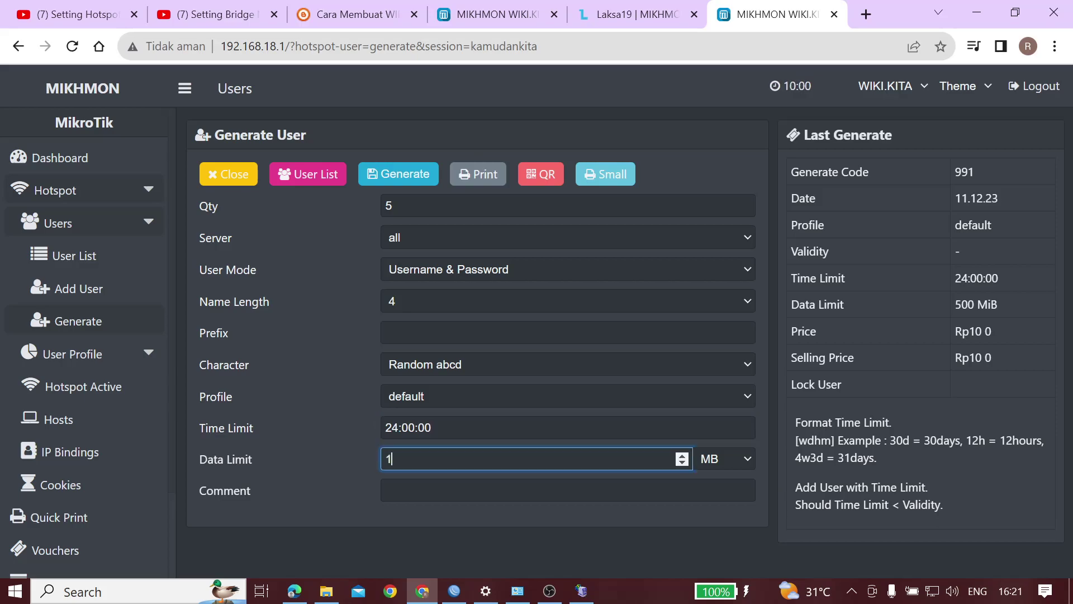
type("00")
left_click(725, 462)
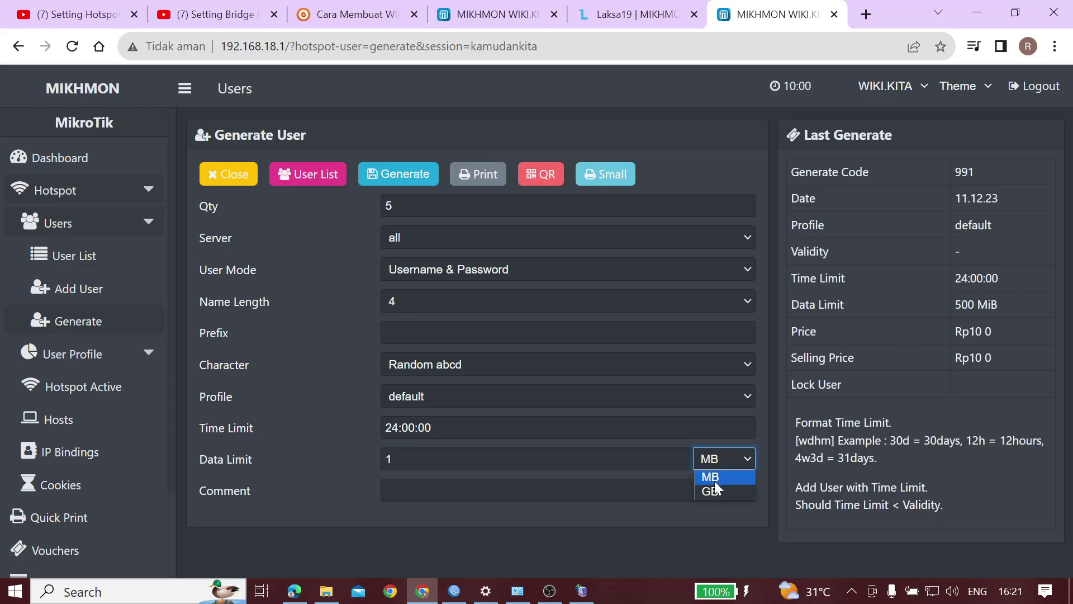
left_click(716, 491)
key("Tab")
Keep name length 4, choose Random 5ab2c34d characters, and generate the vouchers
left_click(472, 331)
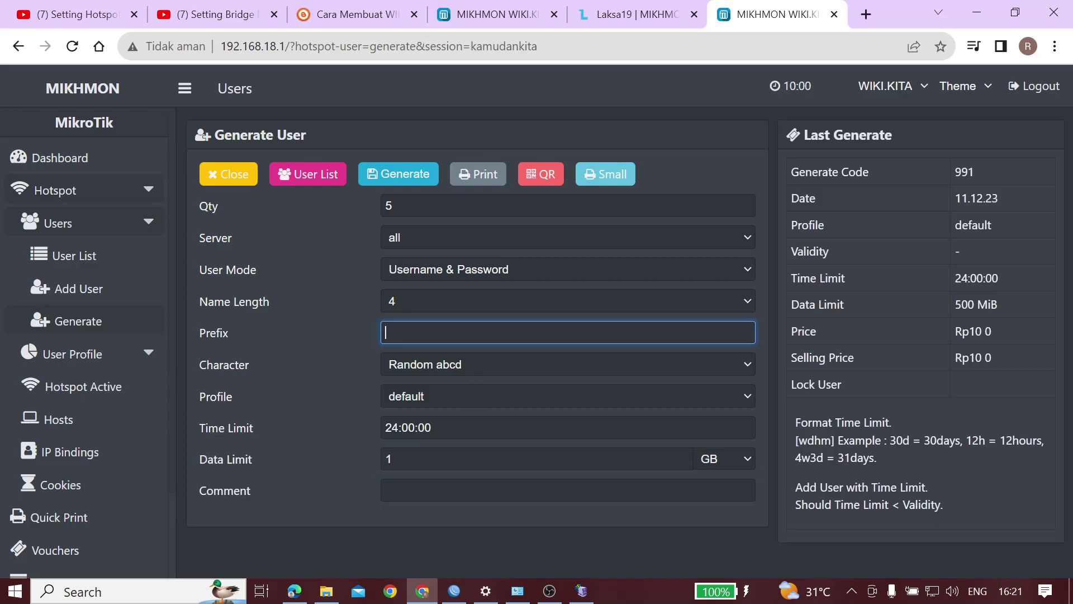
left_click(472, 311)
left_click(472, 305)
key("shift+Tab")
left_click(448, 365)
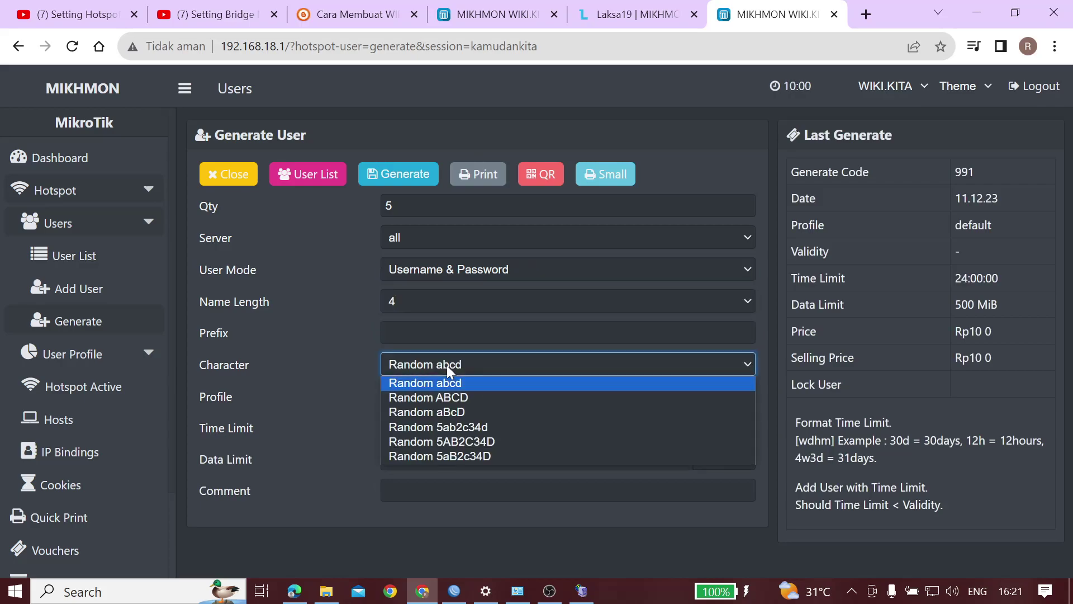
left_click(431, 426)
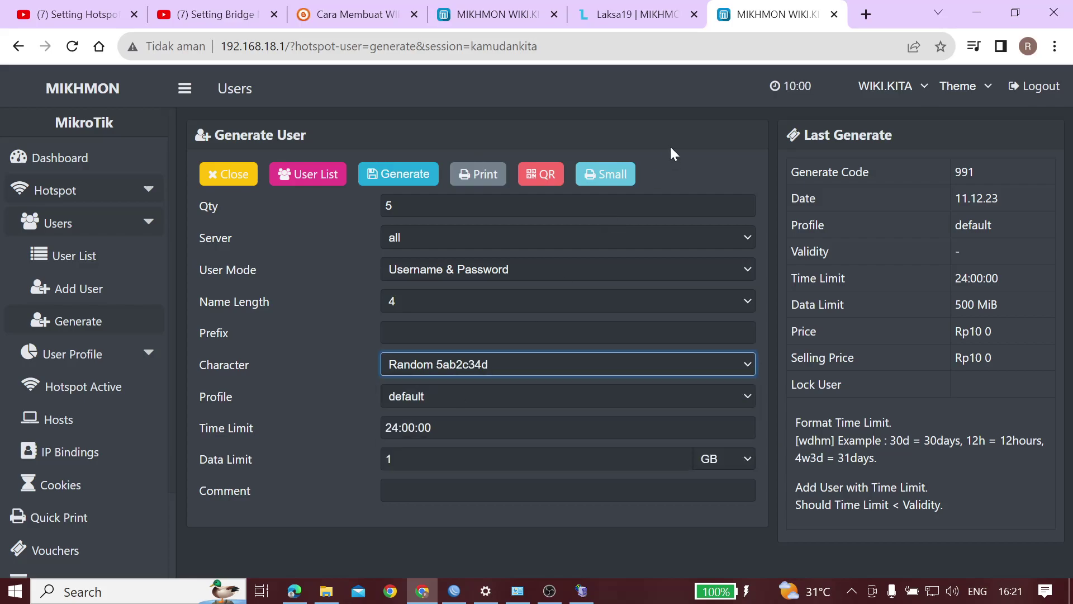
left_click(379, 169)
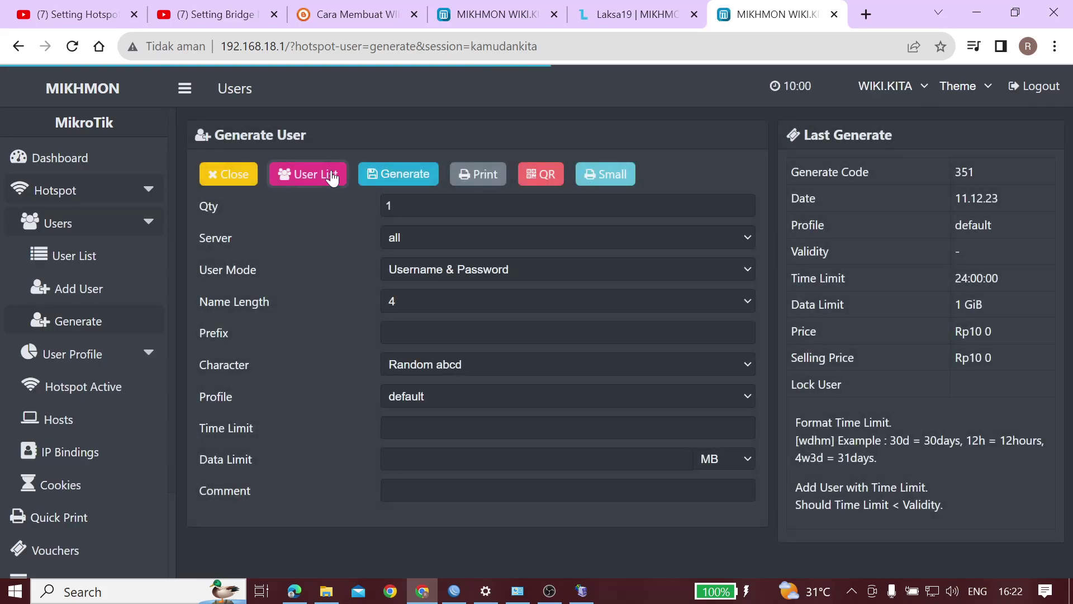
In the Users list, filter by comment up-991-11.12.23 and print it in the Small layout
left_click(332, 178)
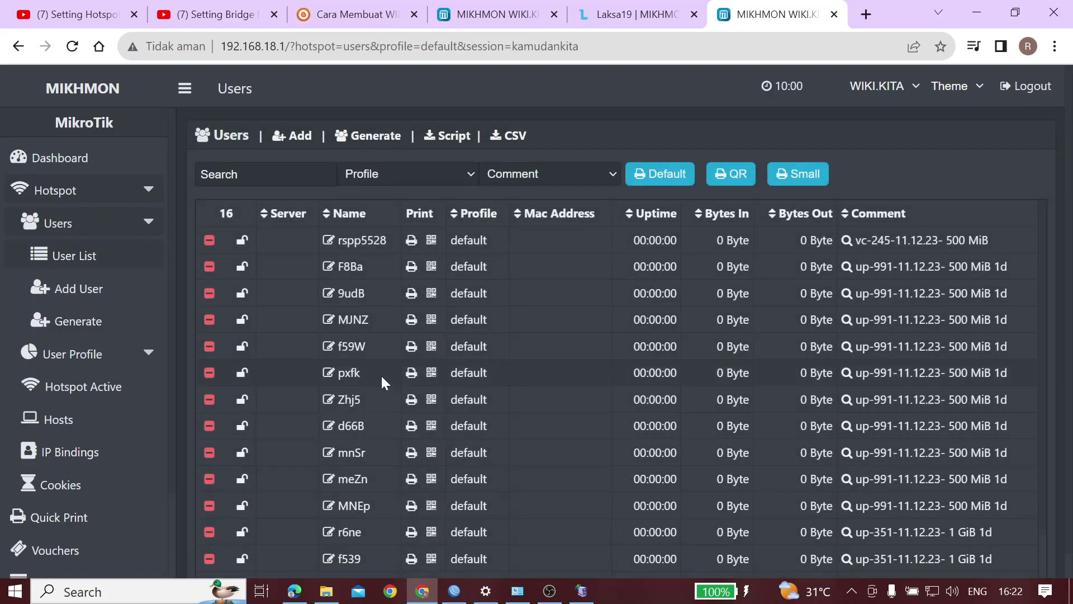
scroll(381, 375, "down", 1)
scroll(382, 375, "down", 1)
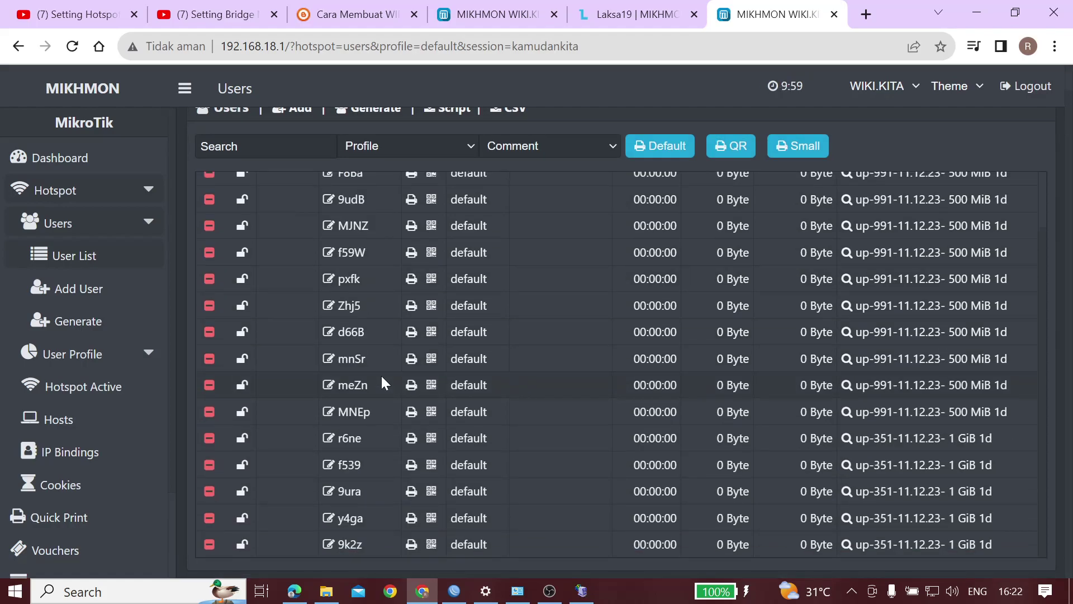
scroll(381, 374, "up", 3)
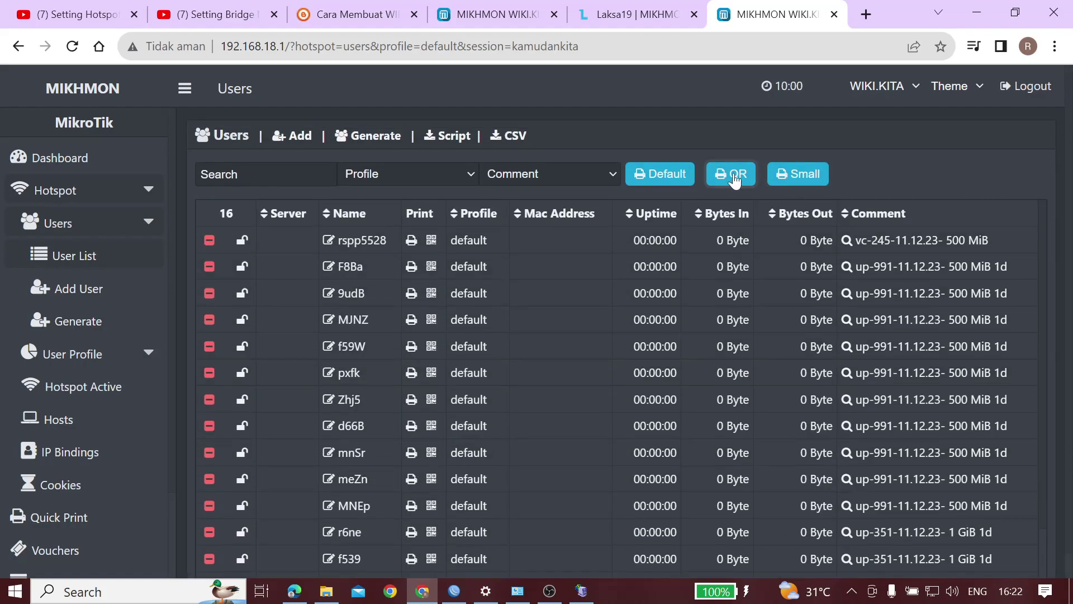
left_click(792, 174)
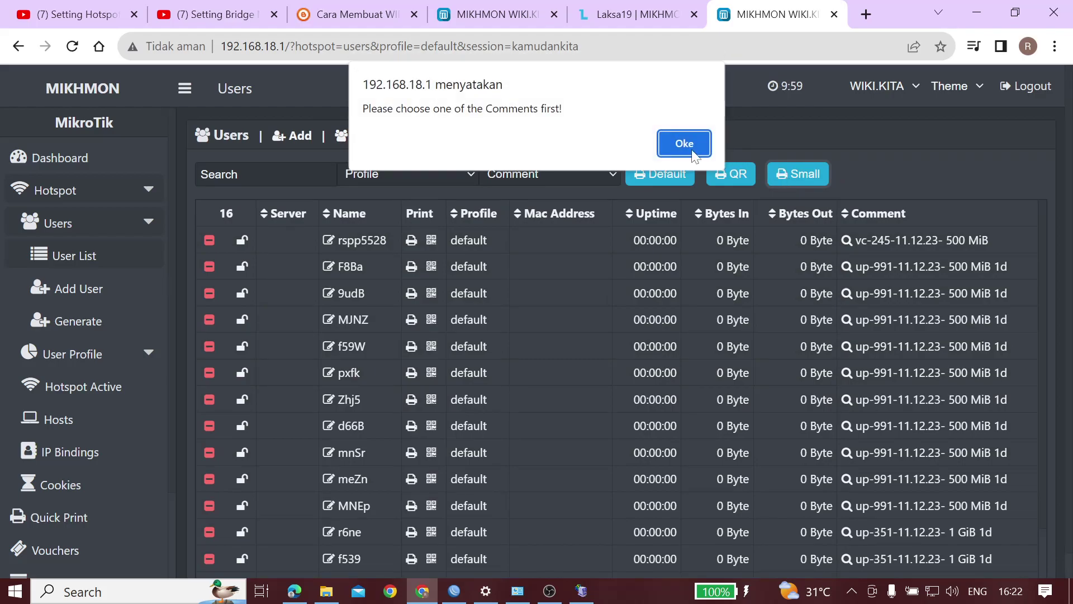
left_click(693, 149)
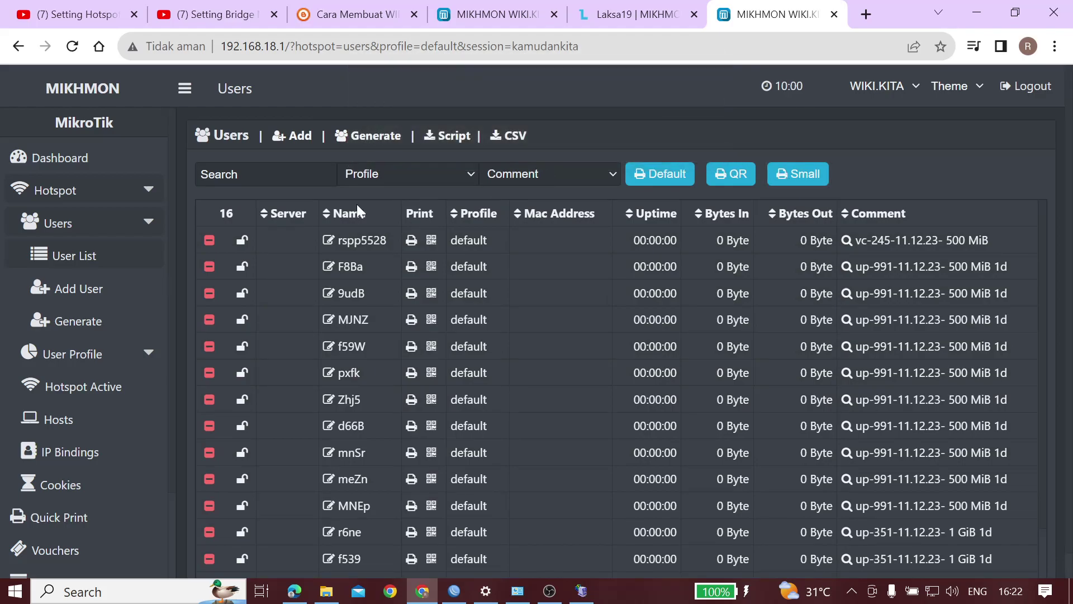
left_click(508, 172)
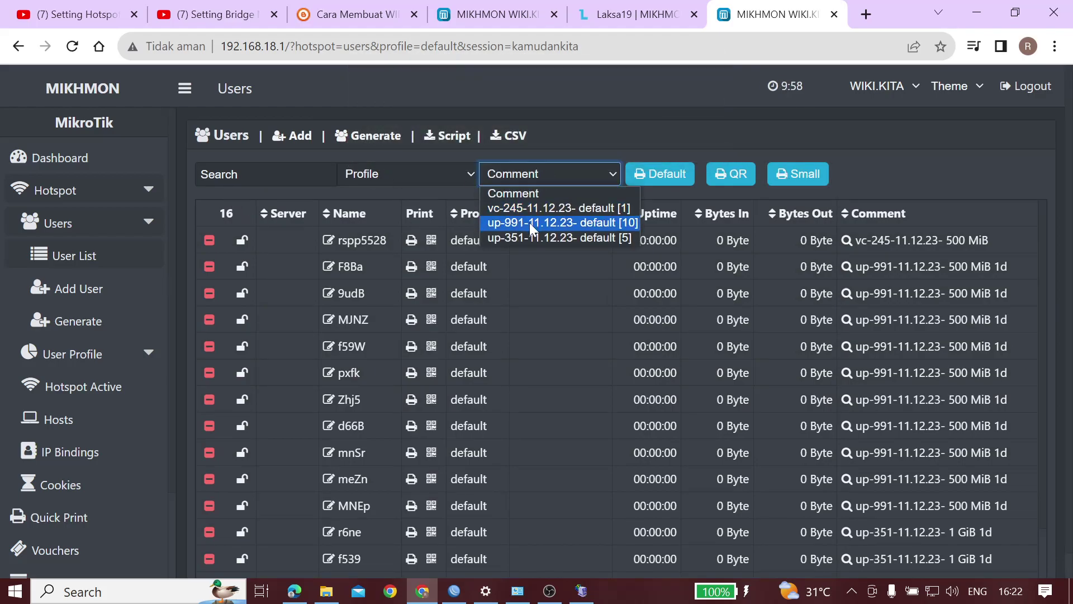
left_click(529, 222)
left_click(918, 172)
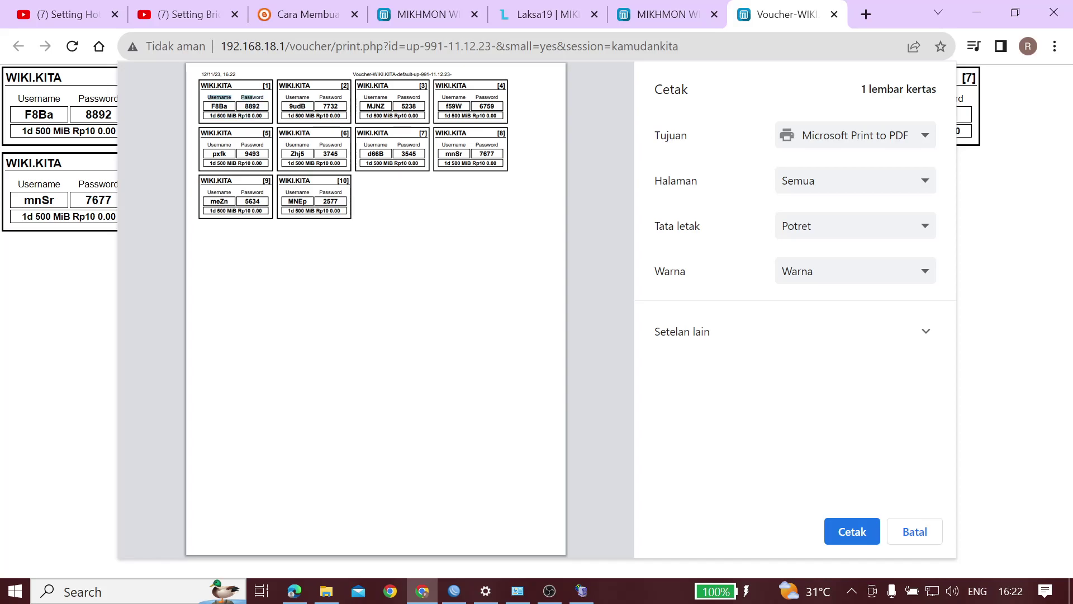
Cancel the small-layout print, then preview the batch in QR layout and close that page
left_click(913, 532)
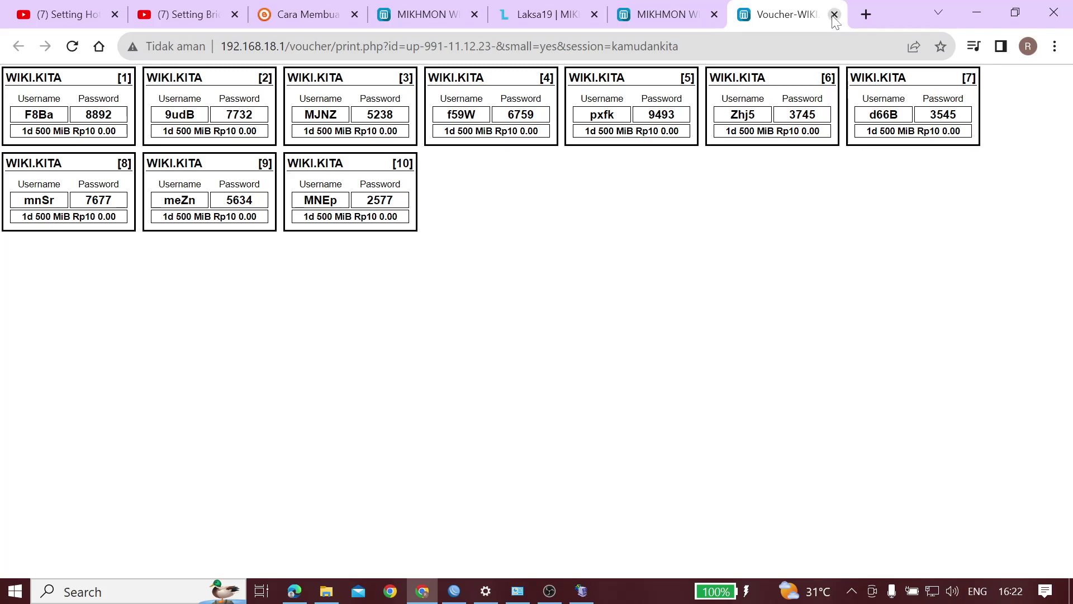
left_click(834, 14)
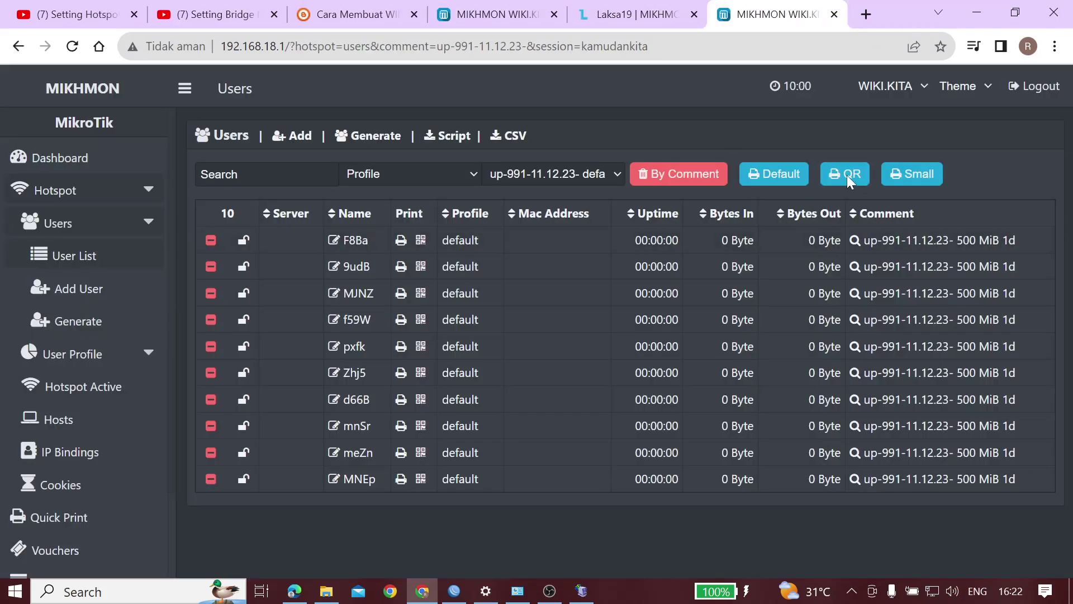
left_click(847, 176)
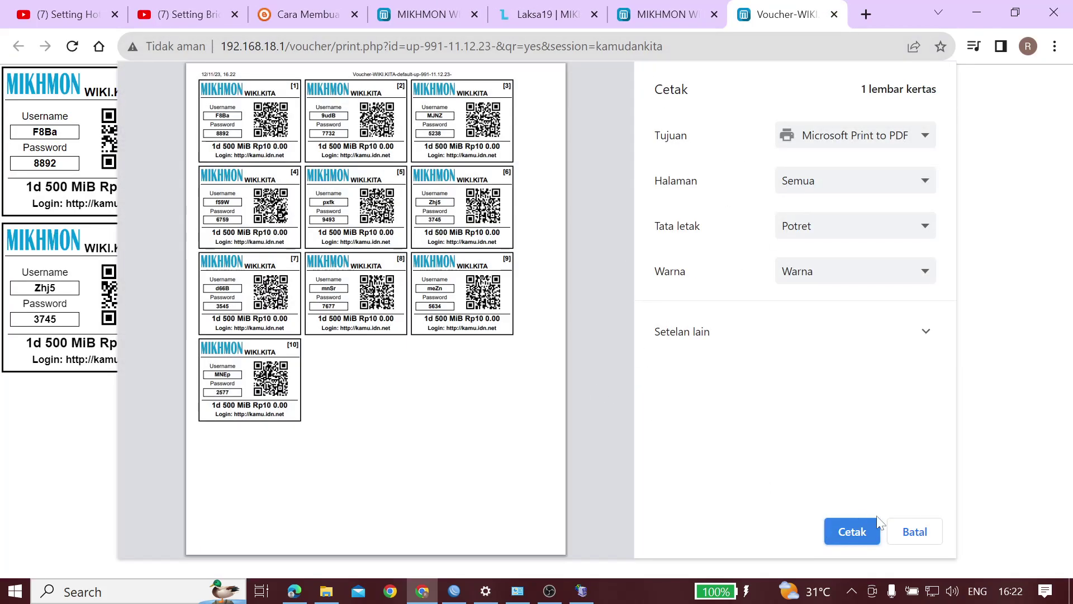
left_click(911, 532)
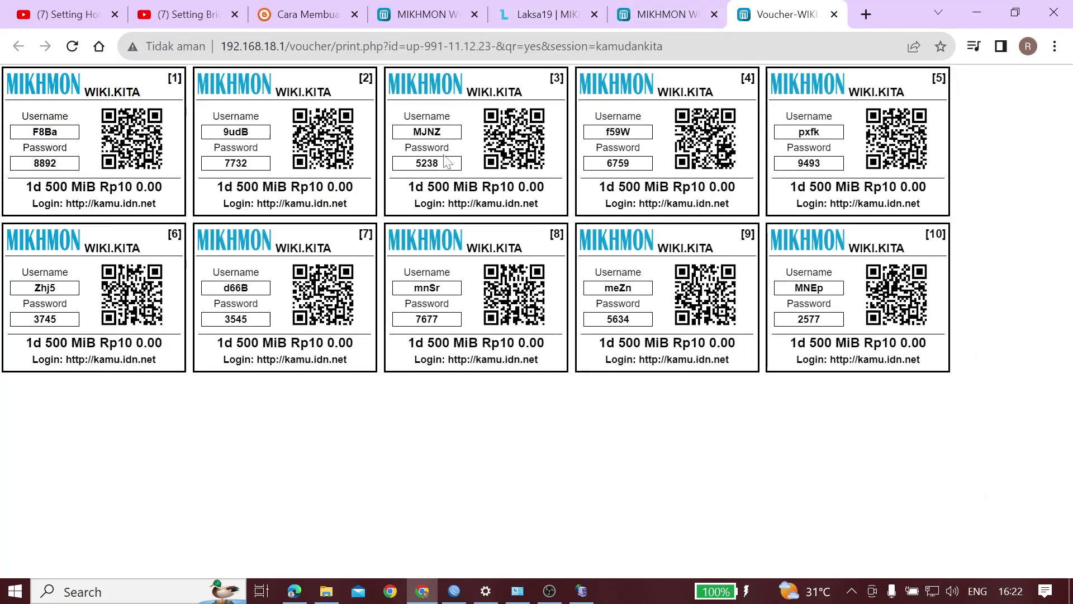
double_click(307, 187)
left_click(316, 201)
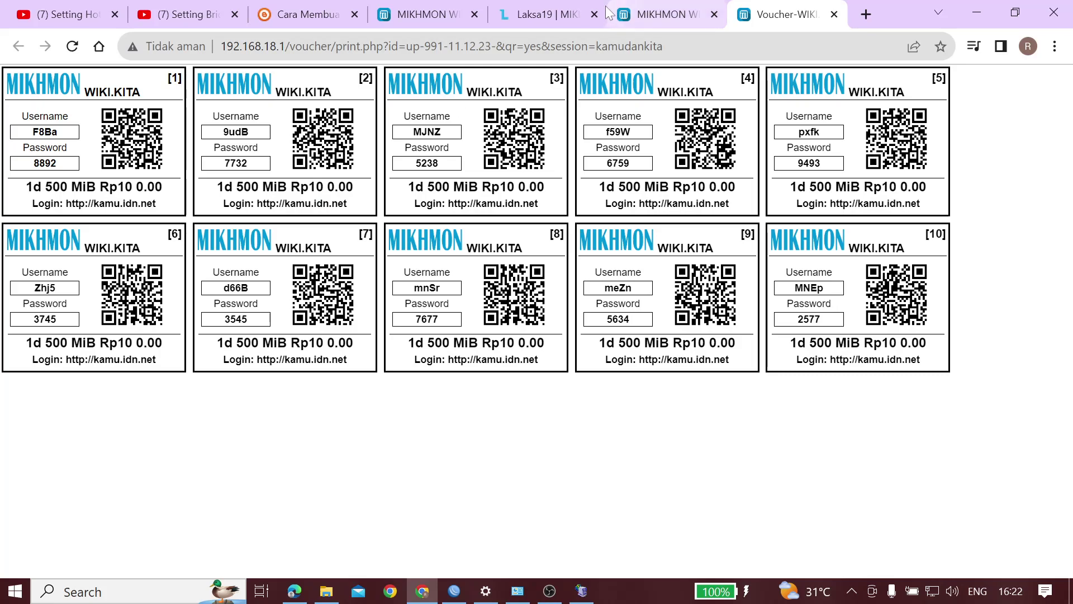
left_click(665, 14)
left_click(835, 15)
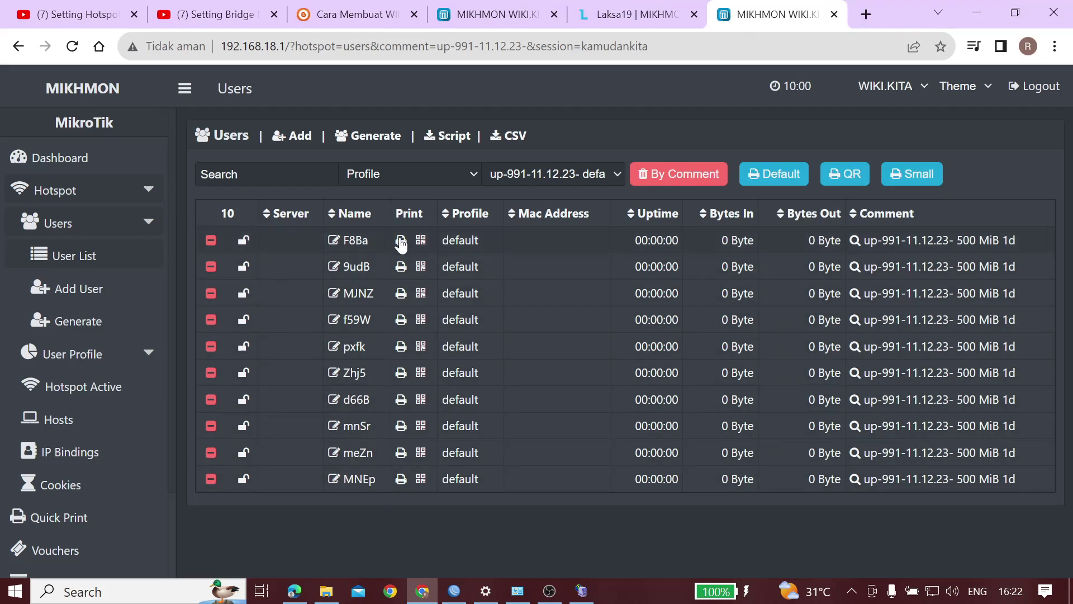
Open the default-layout vouchers, cancel printing, close the tab and go back to the Users list
left_click(790, 175)
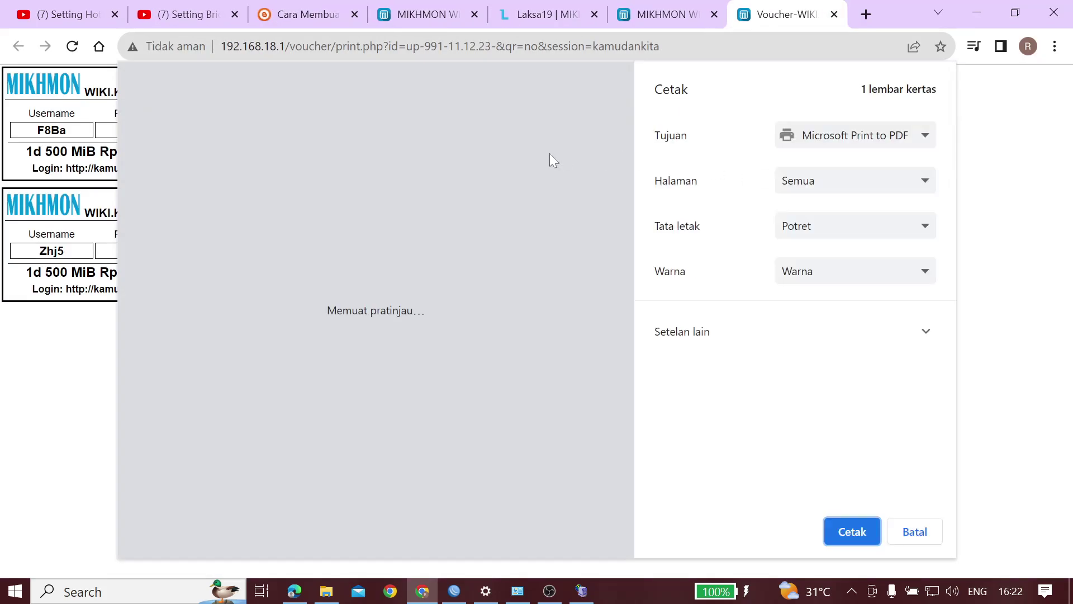
left_click(914, 532)
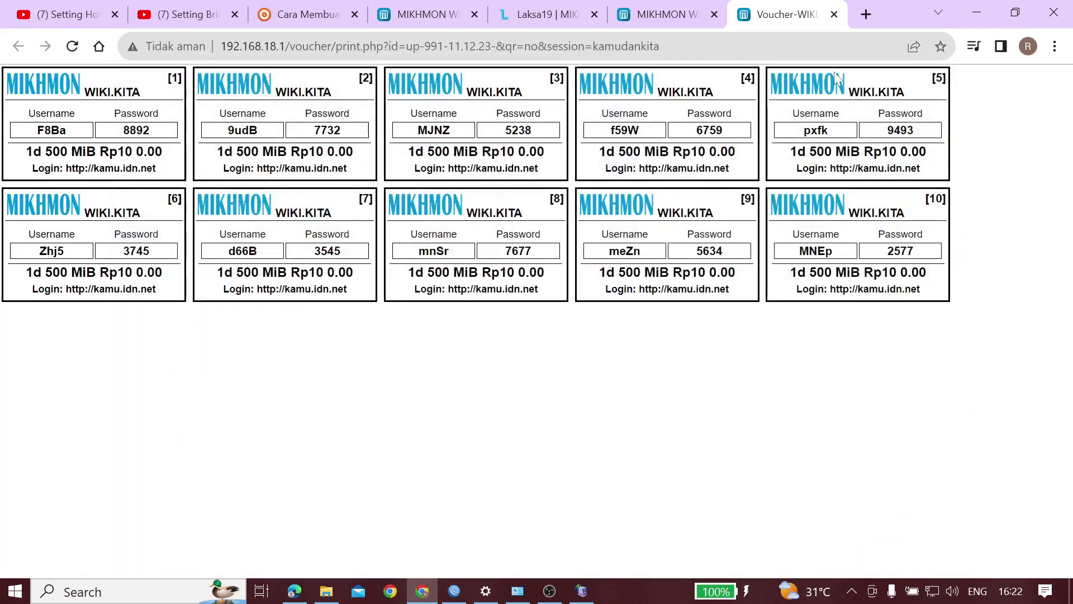
left_click(834, 14)
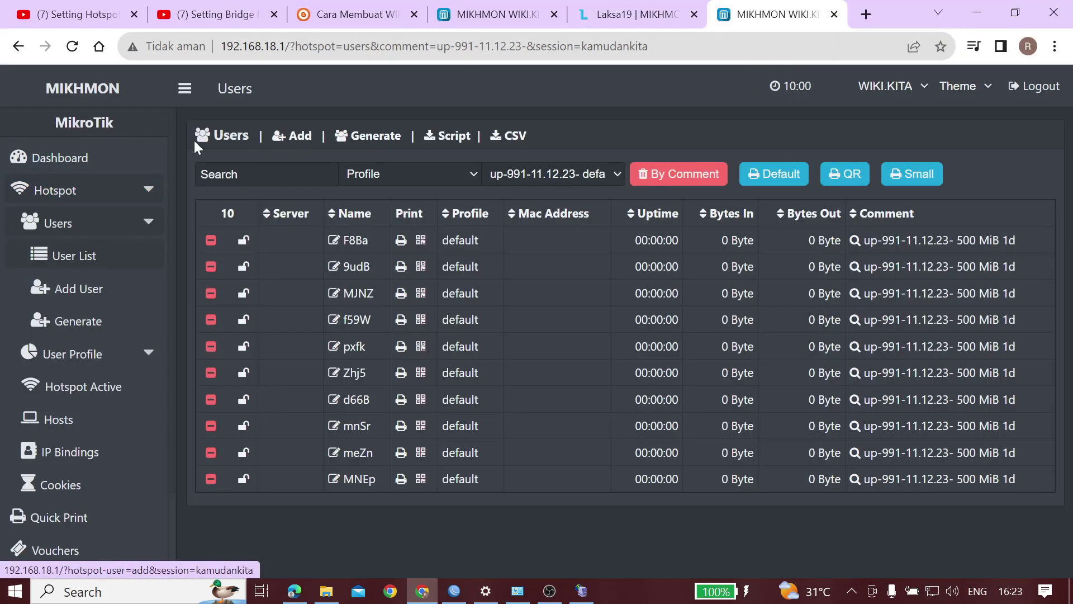
left_click(17, 50)
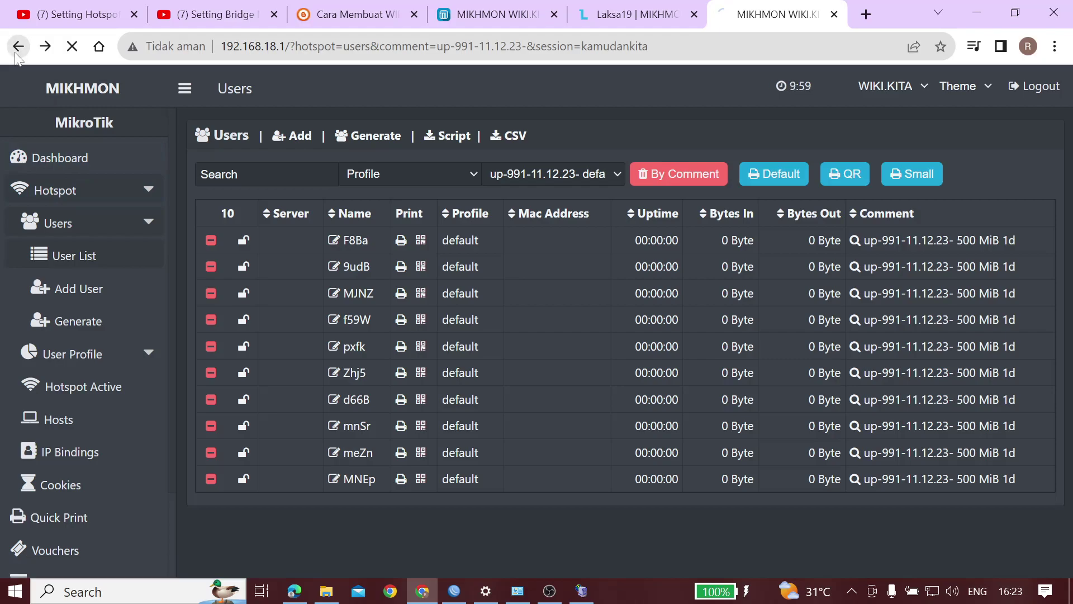
Open Session Settings and retype the Currency value
left_click(49, 160)
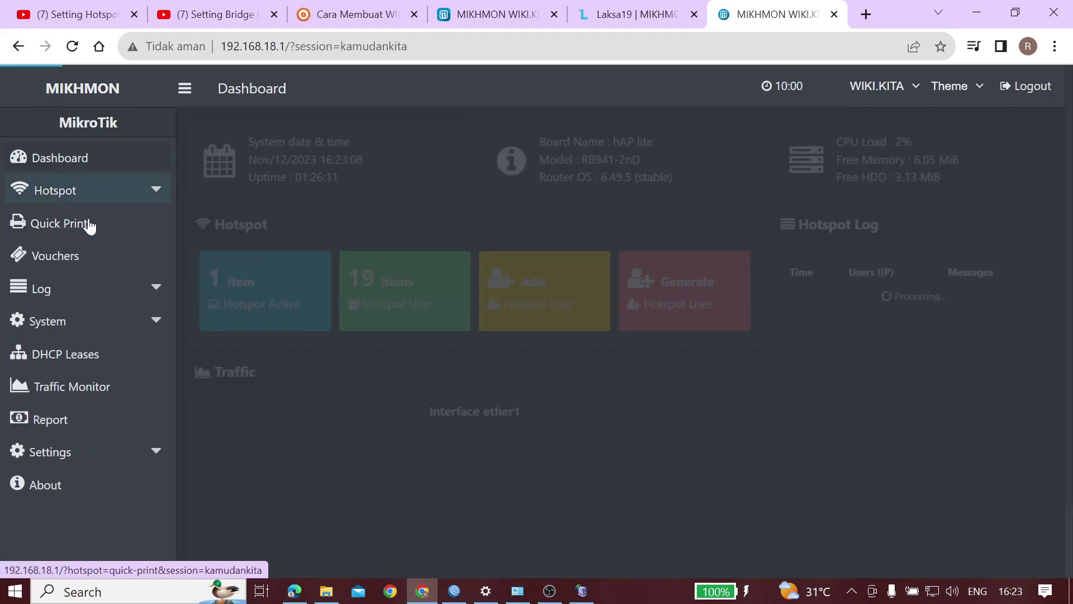
left_click(106, 462)
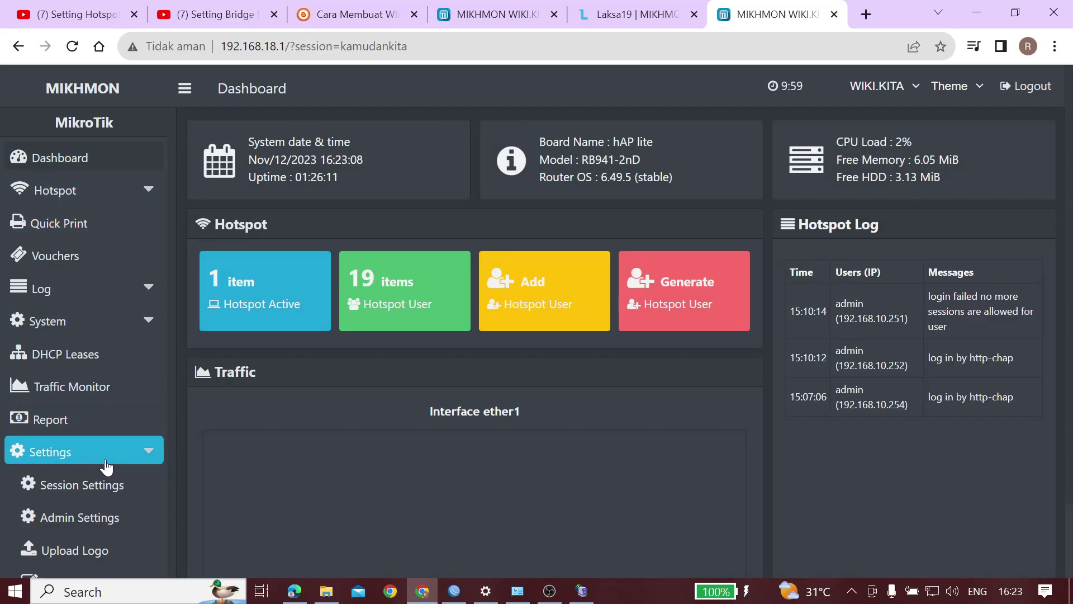
left_click(101, 473)
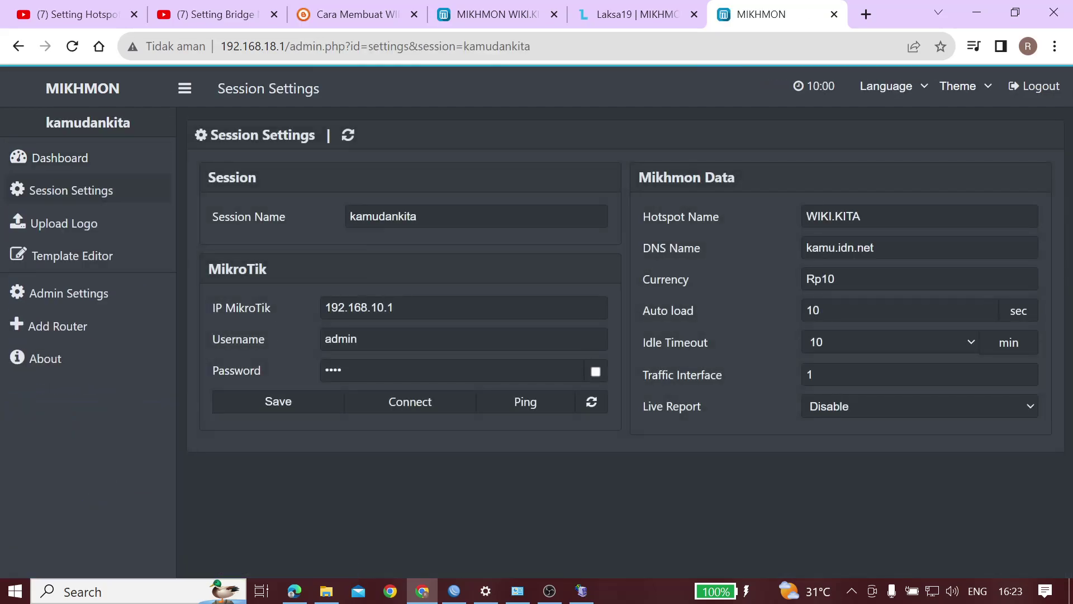
left_click(835, 279)
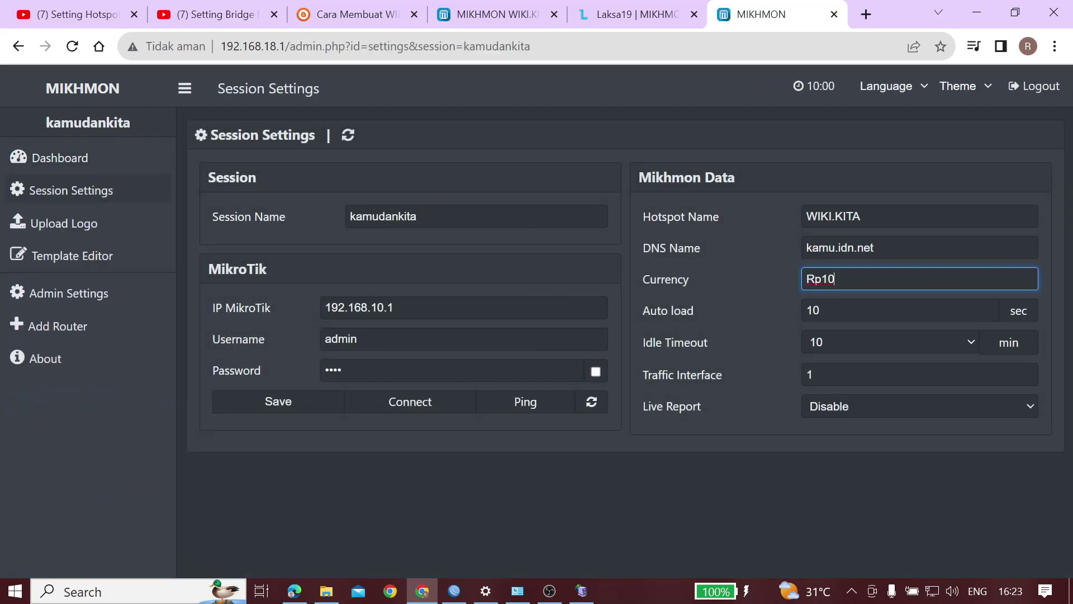
key("BackSpace")
key("BackSpace")
key("BackSpace")
key("BackSpace")
type("100")
key("BackSpace")
key("BackSpace")
type("10")
key("ctrl+a")
key("BackSpace")
type("Rp10")
key("BackSpace")
key("BackSpace")
key("BackSpace")
key("BackSpace")
Keep Idle Timeout at 10 minutes and set Live Report to Enable
left_click(874, 342)
left_click(873, 343)
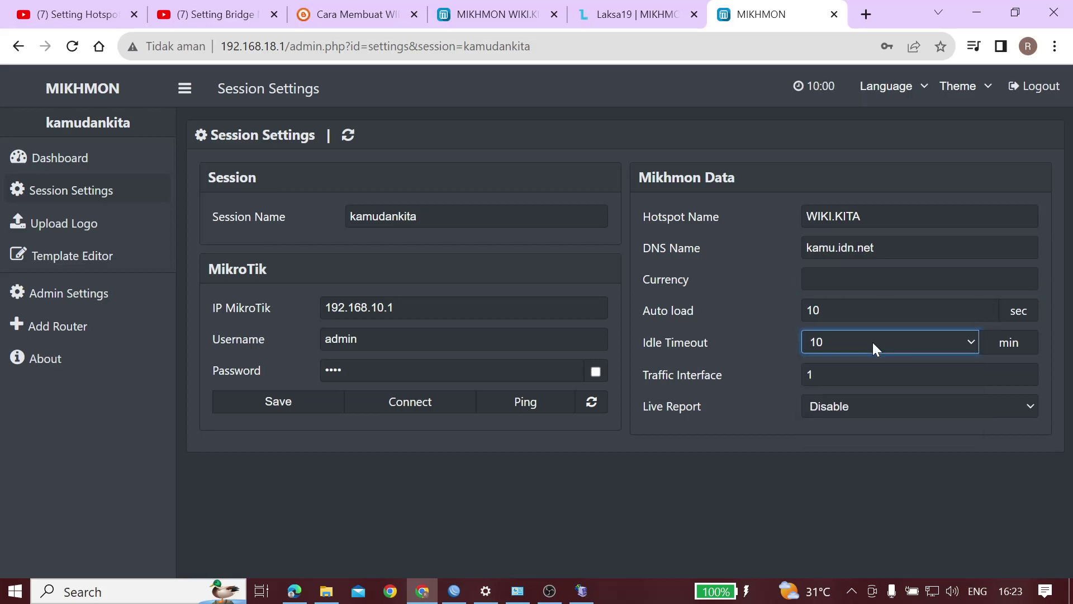
left_click(895, 375)
left_click(874, 414)
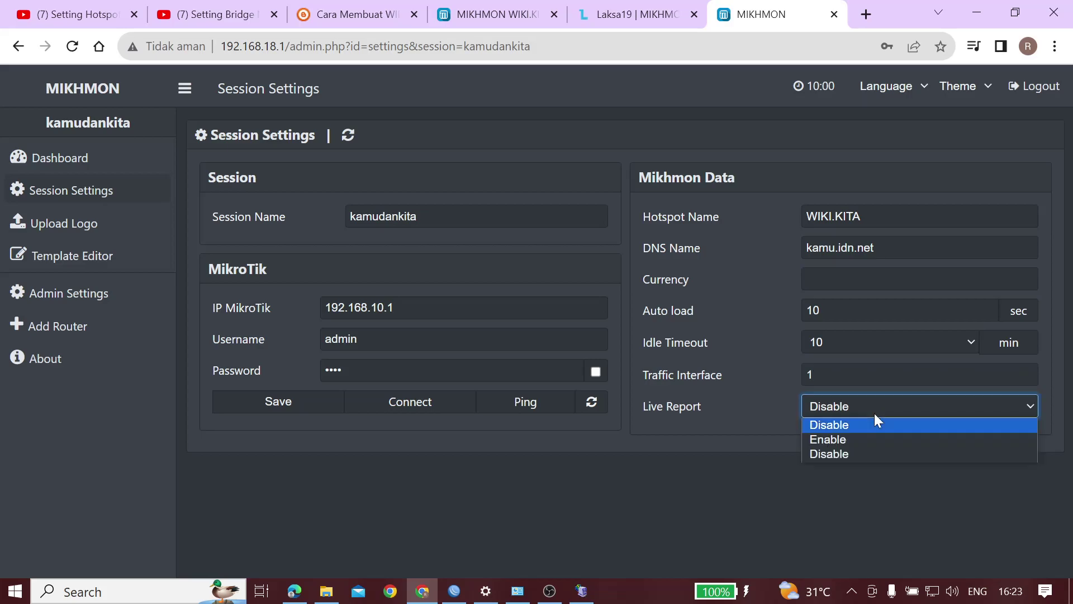
left_click(836, 441)
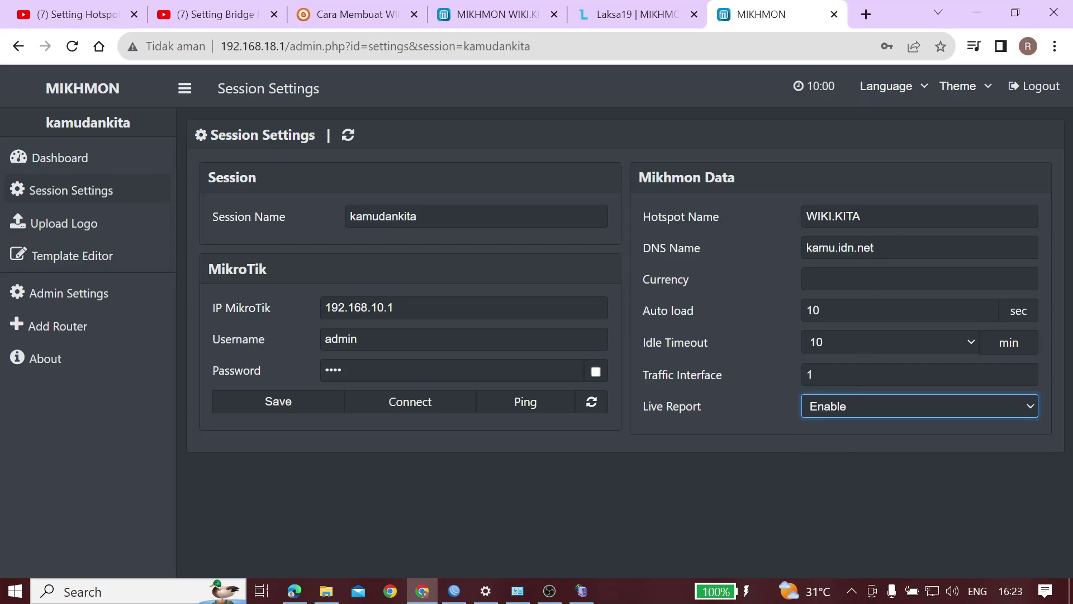
Finish the Currency entry, save the settings, dismiss the password warning, and return to the dashboard
left_click(871, 282)
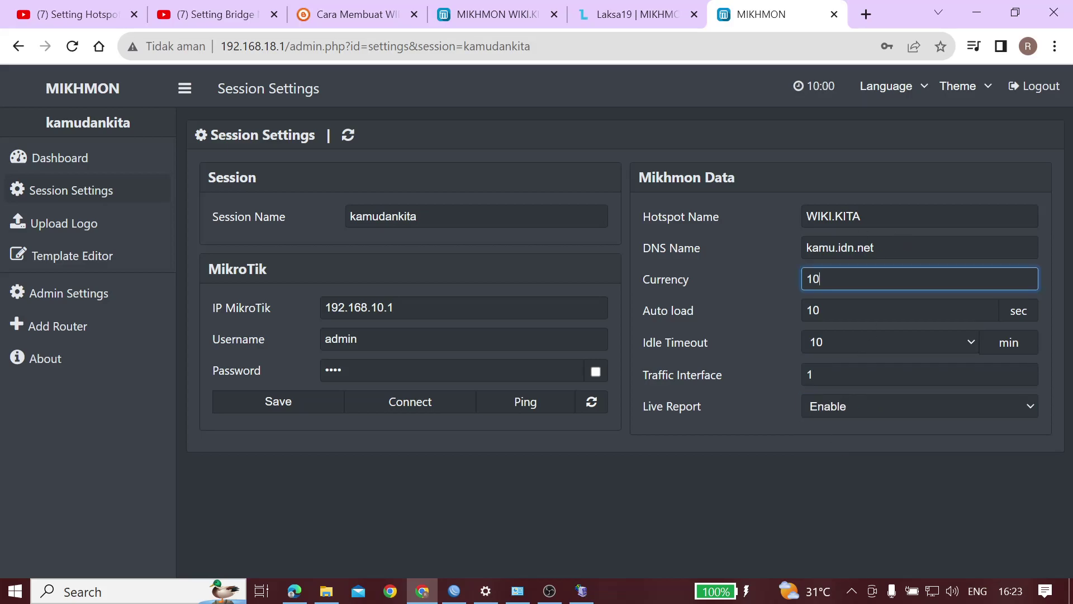
key("BackSpace")
type("10")
type("Rp")
left_click(394, 464)
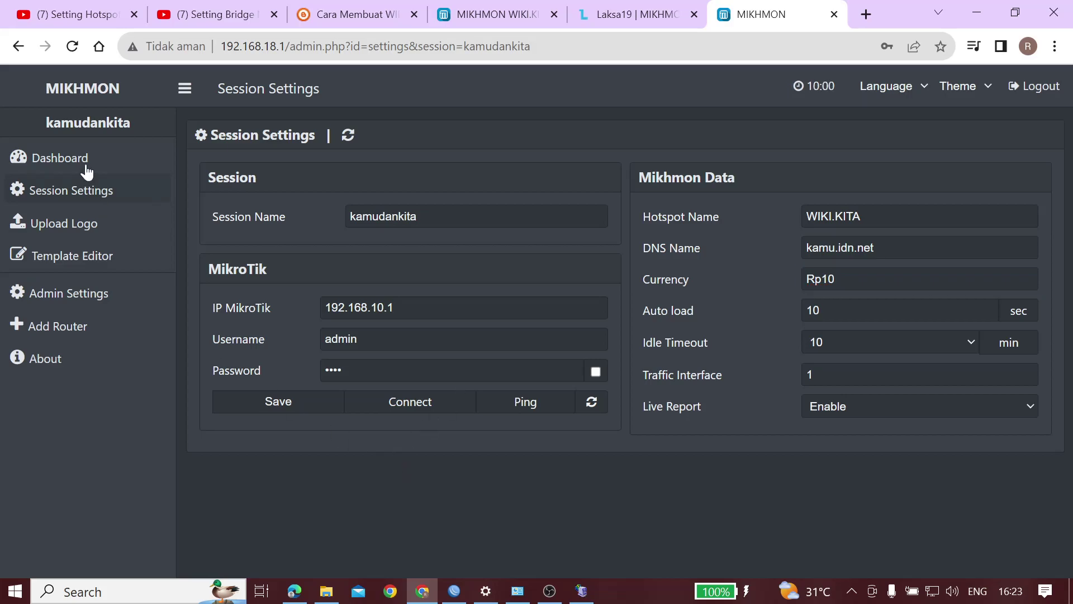
left_click(291, 400)
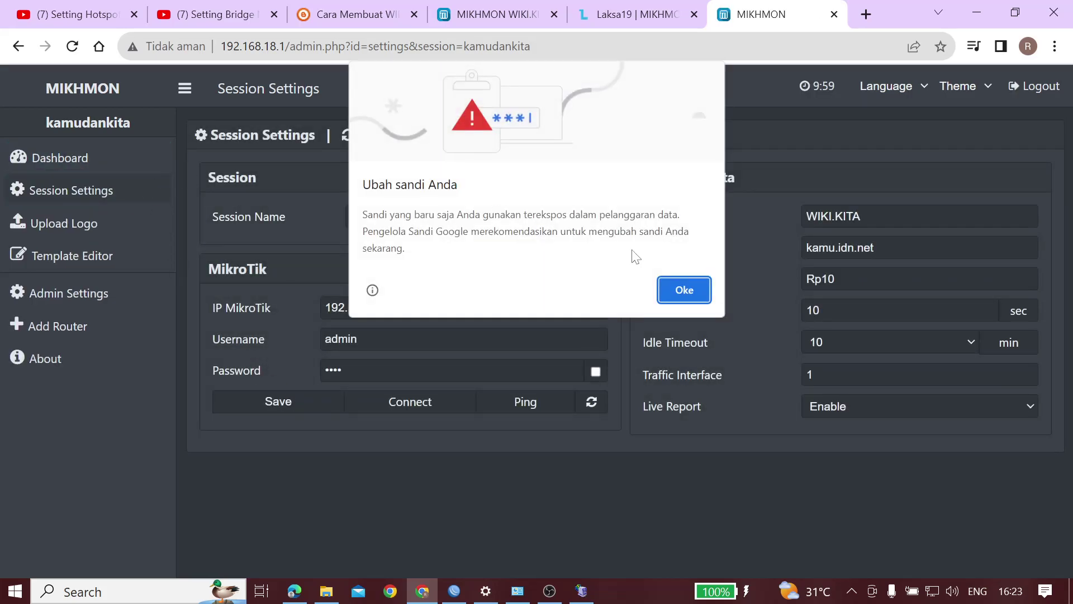
left_click(693, 291)
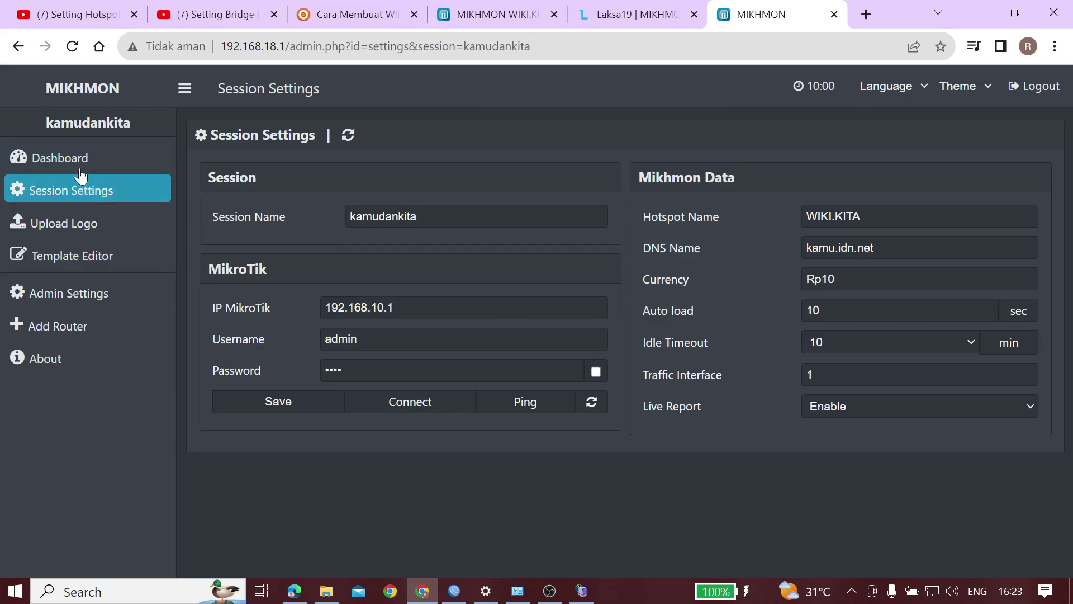
left_click(70, 161)
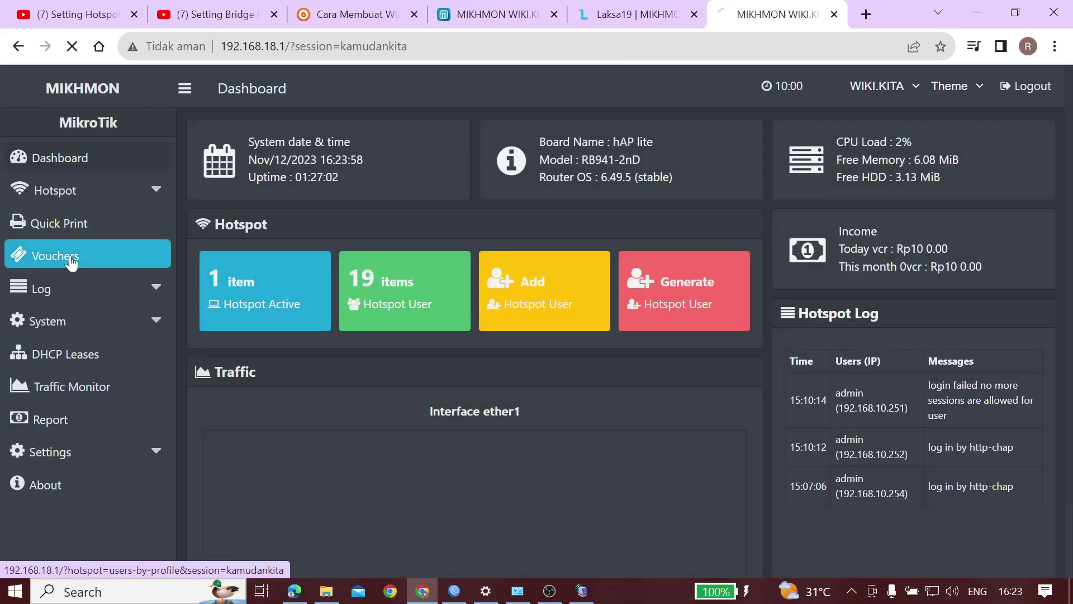
List the uprof1 profile's users and try a small-layout print, dismissing the comment warning
left_click(71, 258)
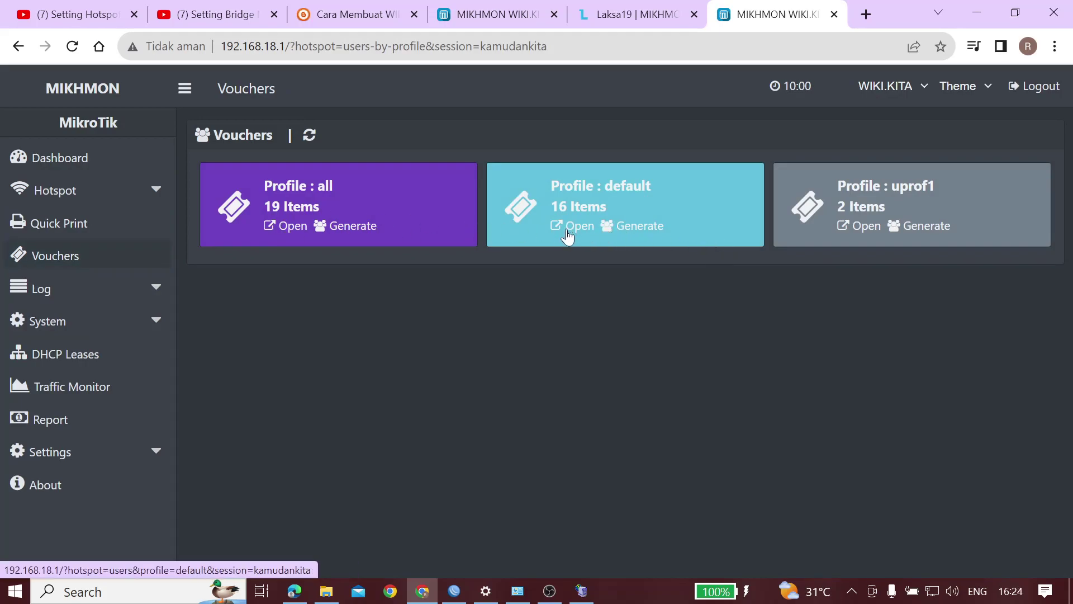
left_click(844, 234)
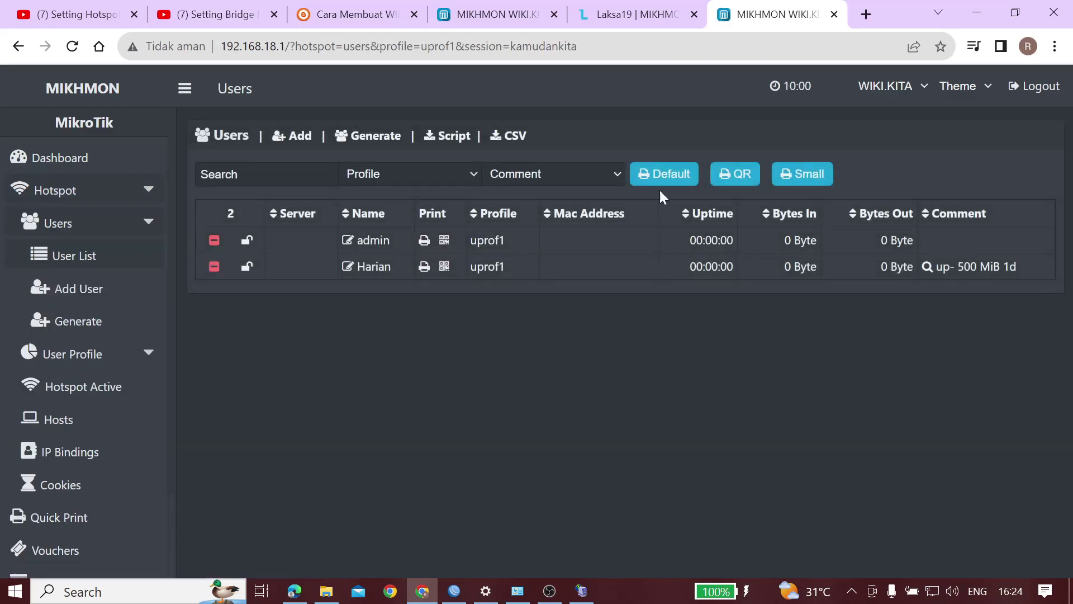
left_click(801, 180)
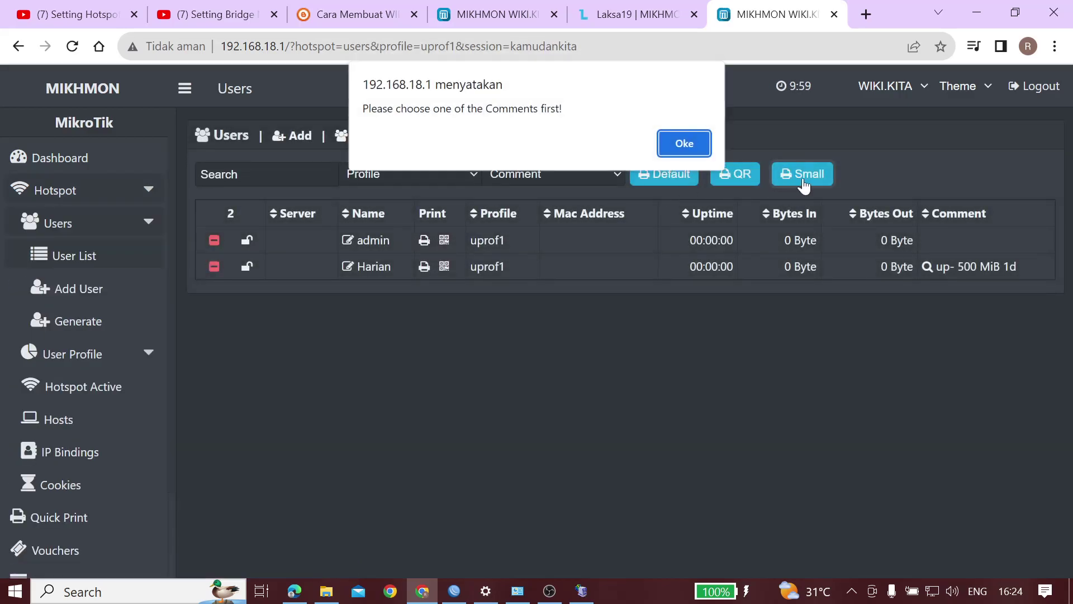
left_click(694, 146)
left_click(577, 167)
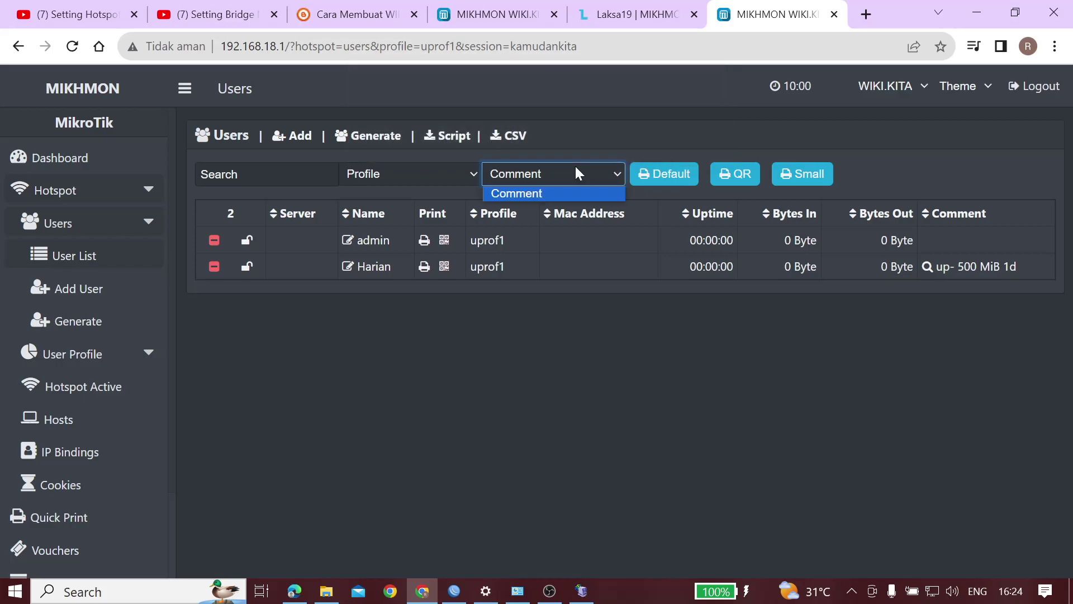
left_click(562, 200)
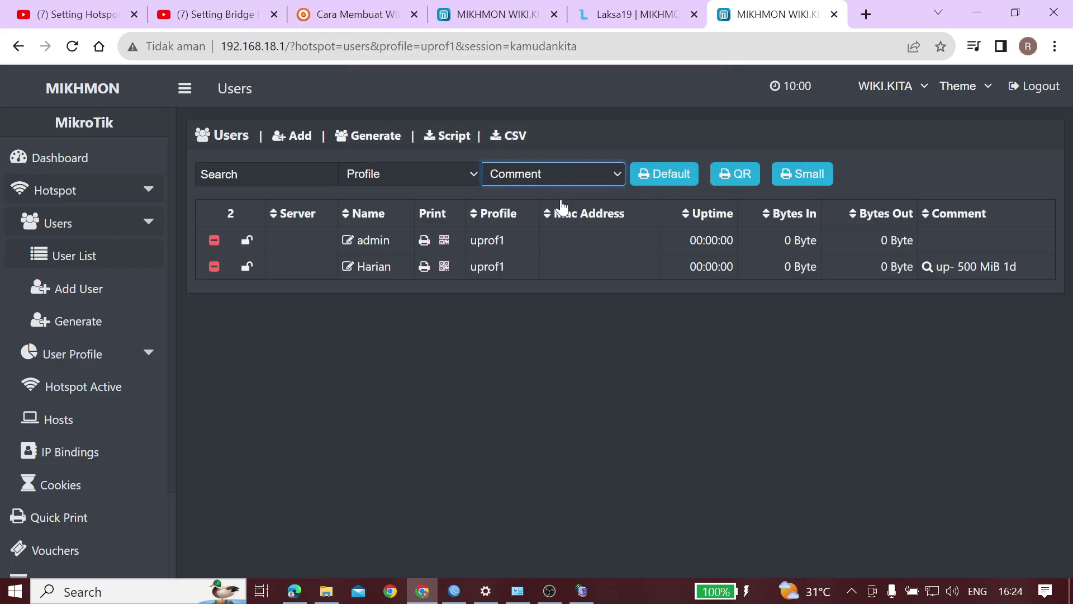
Open the first uprof1 user's voucher and highlight its login details and date
left_click(424, 240)
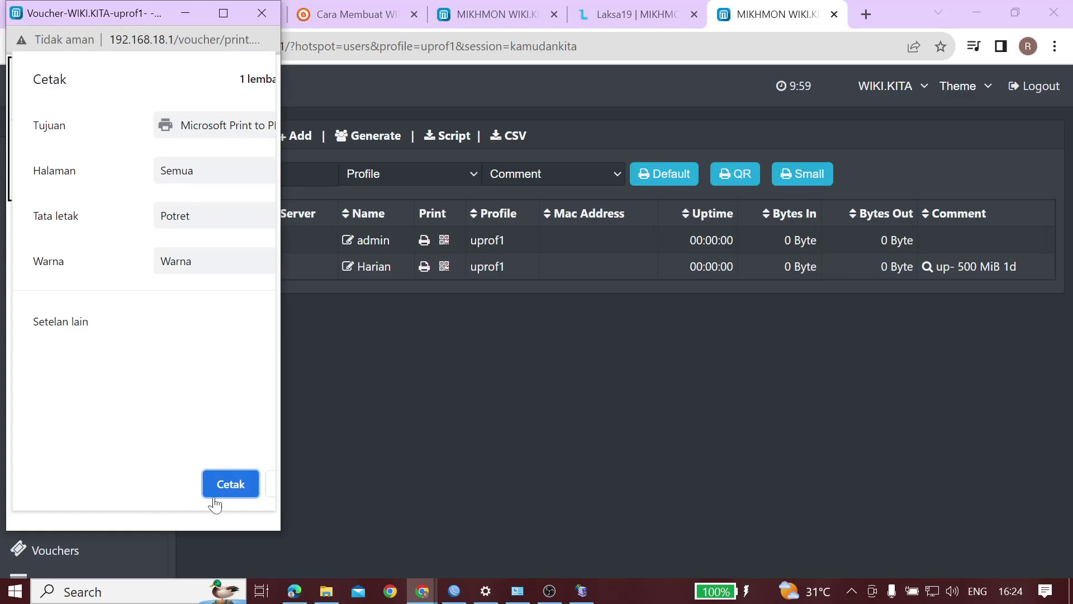
left_click(271, 490)
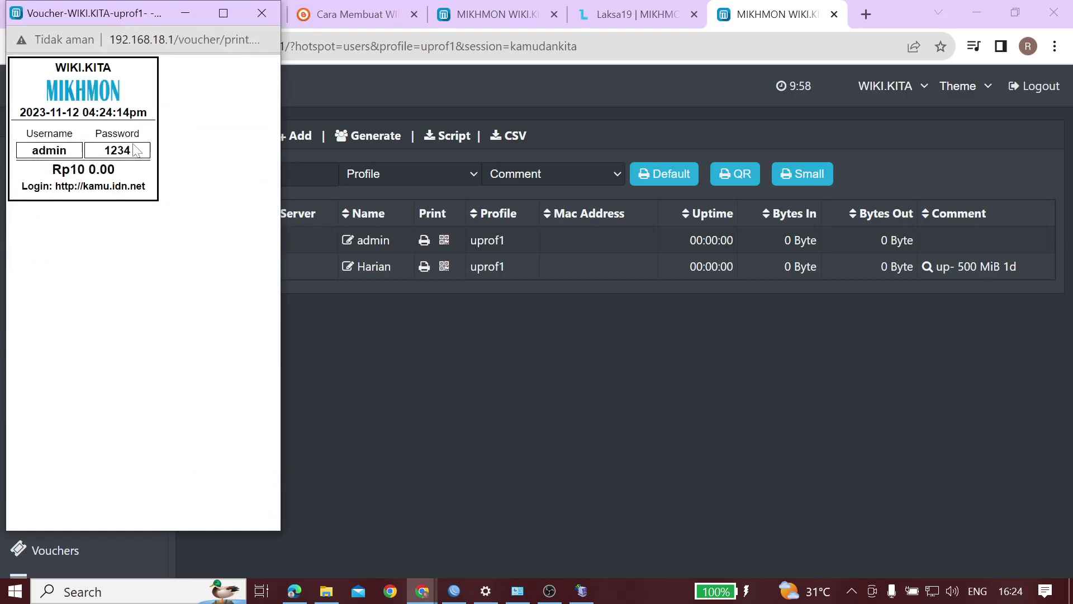
left_click_drag(32, 153, 157, 152)
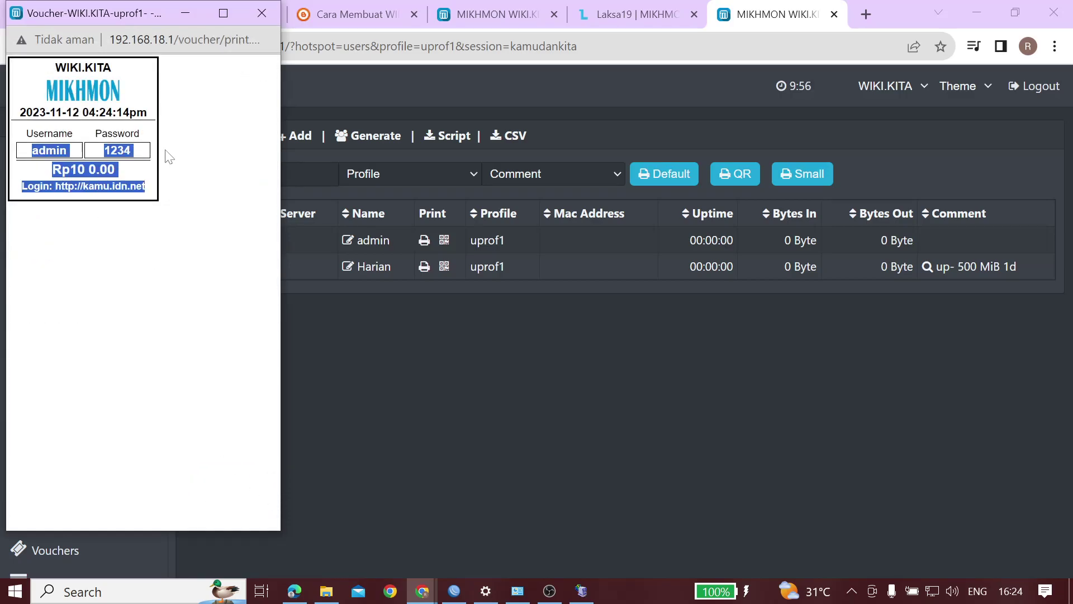
left_click(177, 158)
left_click_drag(56, 112, 113, 111)
left_click(25, 110)
left_click(122, 200)
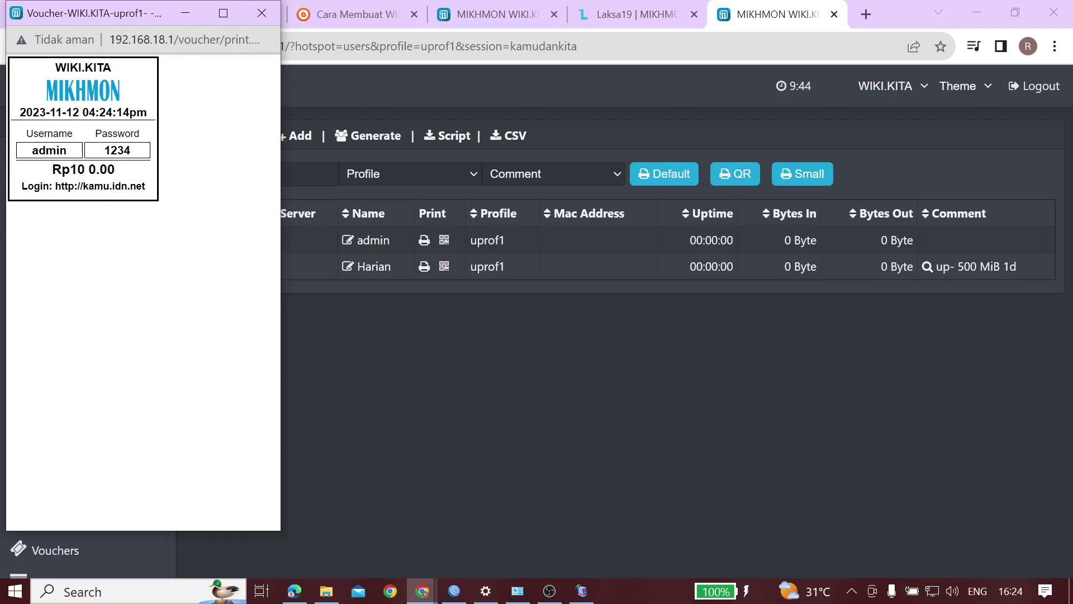
Compare the voucher date 2023-11-12 against the system calendar, then close the voucher preview
left_click_drag(56, 67, 94, 67)
left_click_drag(20, 112, 79, 113)
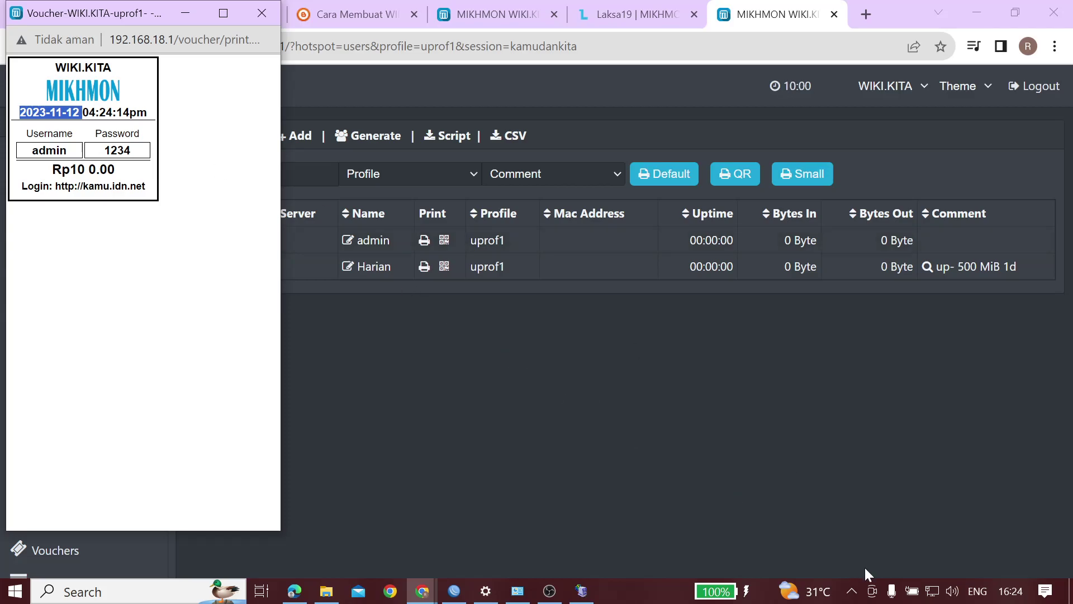
left_click(1030, 594)
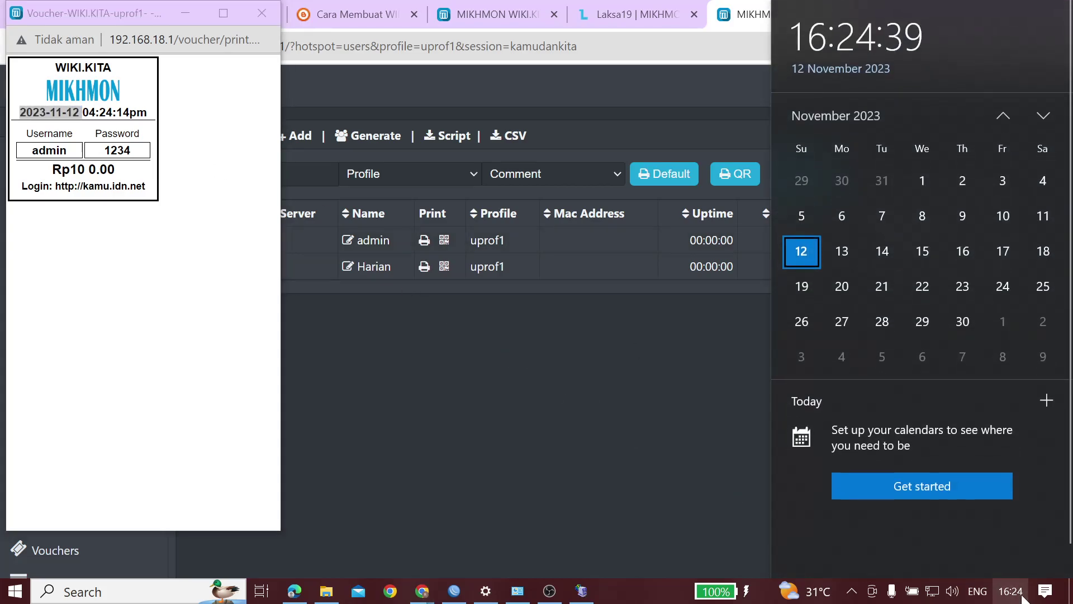
left_click(1022, 596)
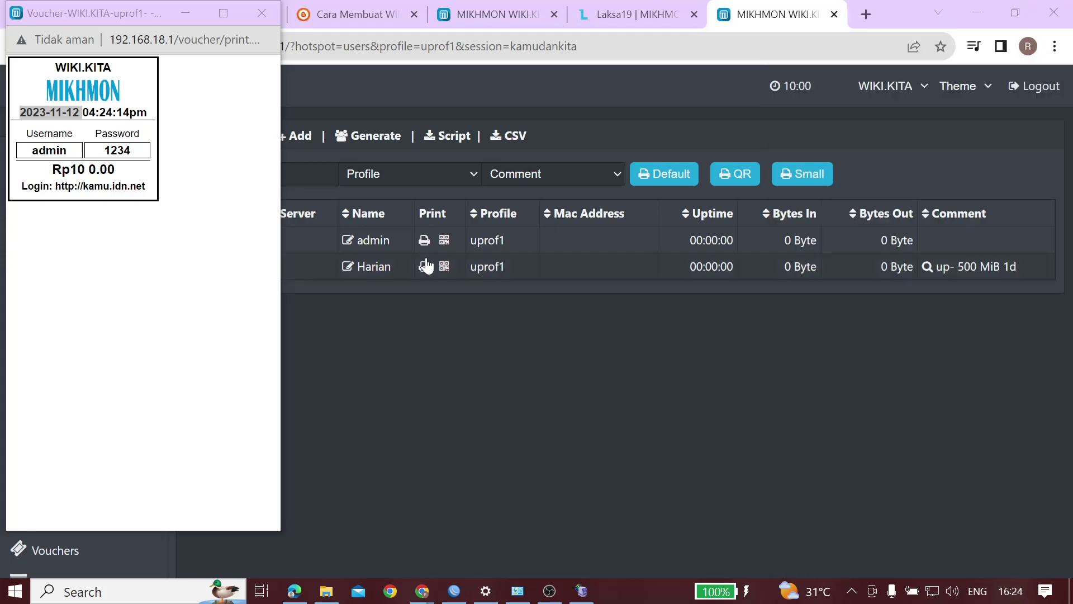
left_click(19, 137)
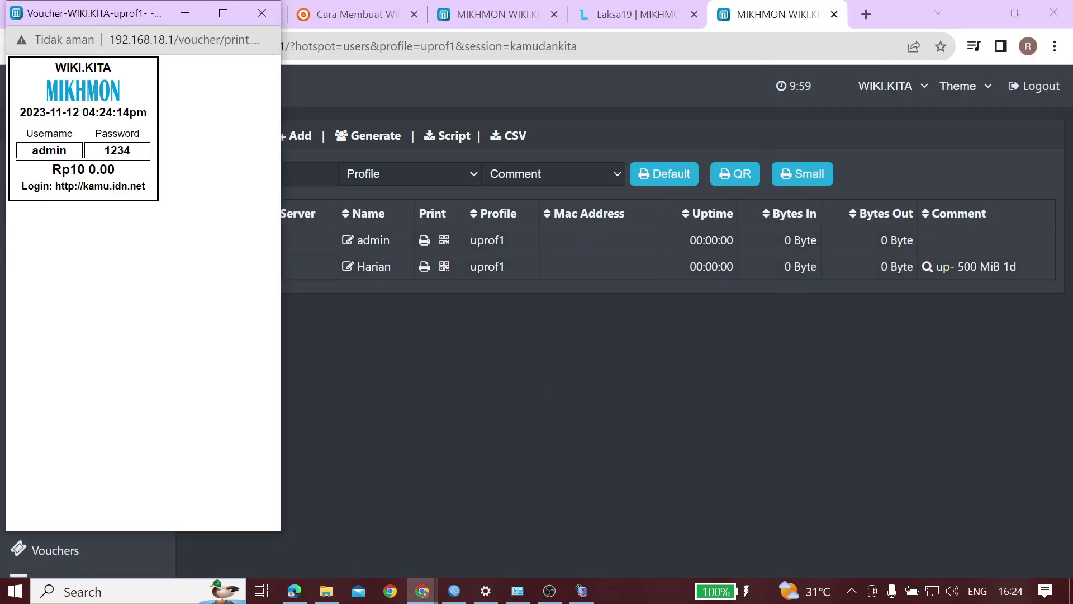
left_click_drag(66, 112, 89, 112)
left_click(89, 113)
double_click(72, 112)
left_click(72, 113)
left_click_drag(123, 112, 147, 112)
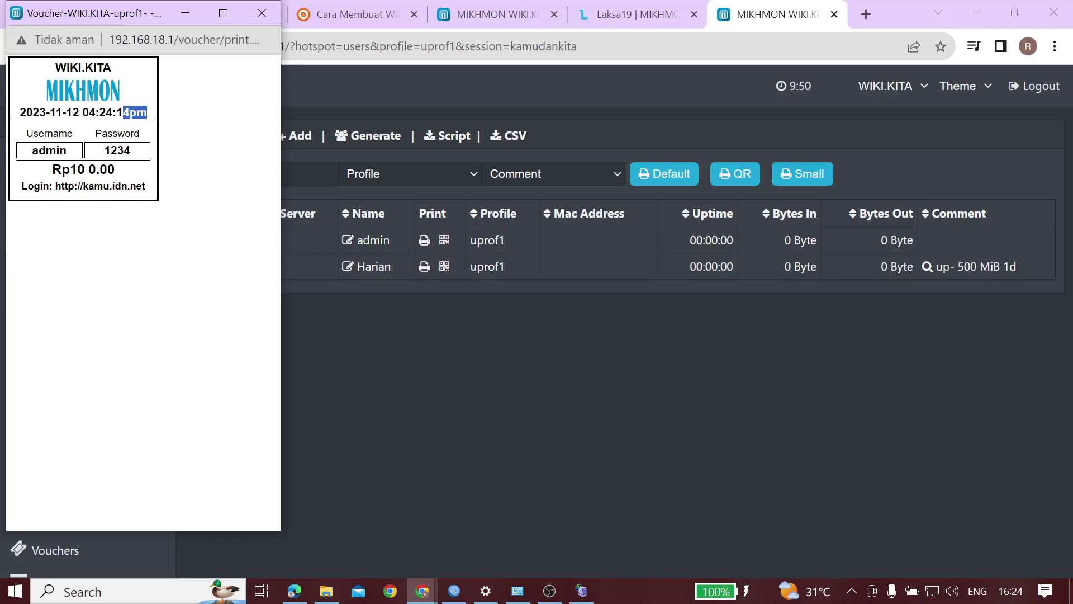
left_click(270, 15)
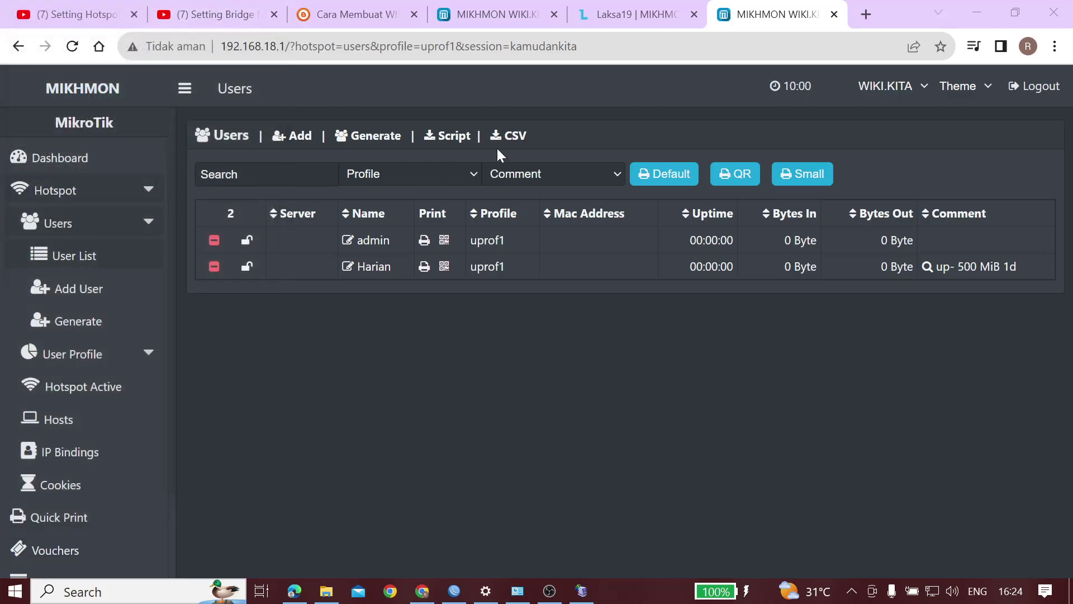
Open the all-profiles user list and preview the 500 MiB user's voucher printout
left_click(17, 48)
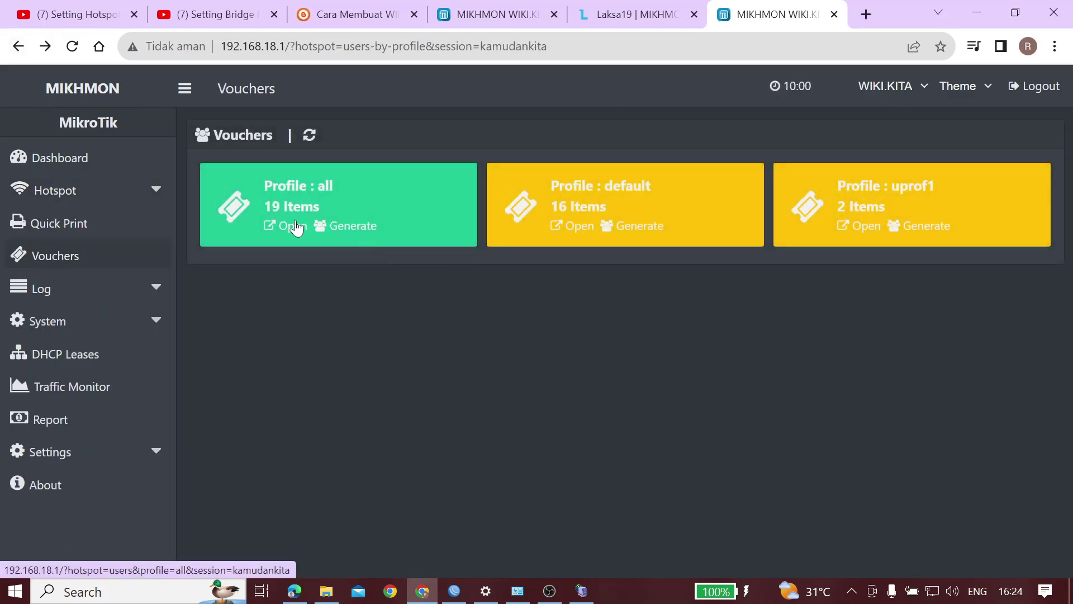
left_click(294, 226)
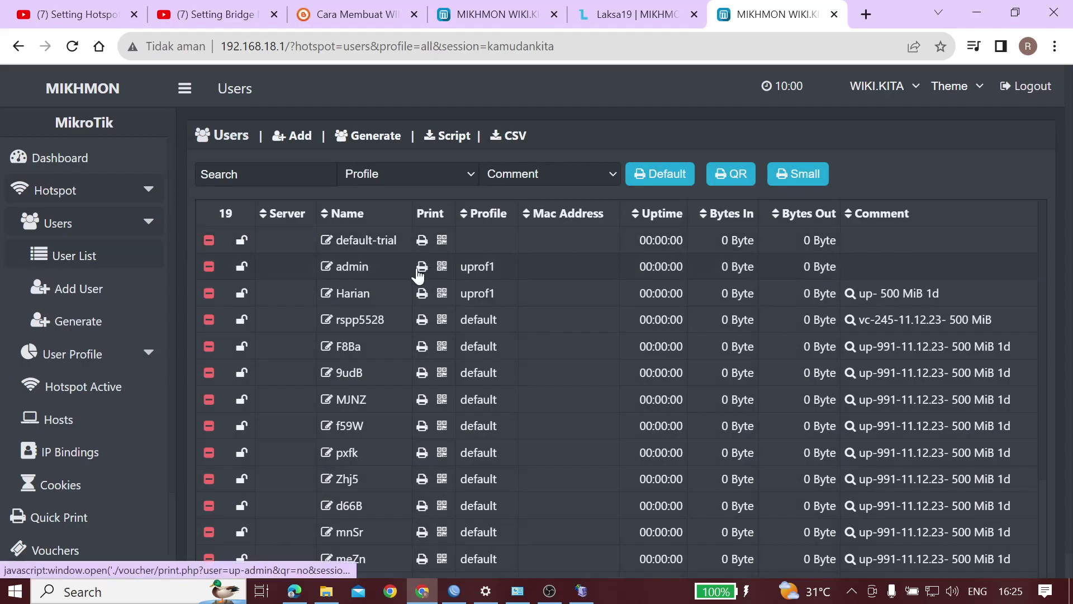
left_click(422, 320)
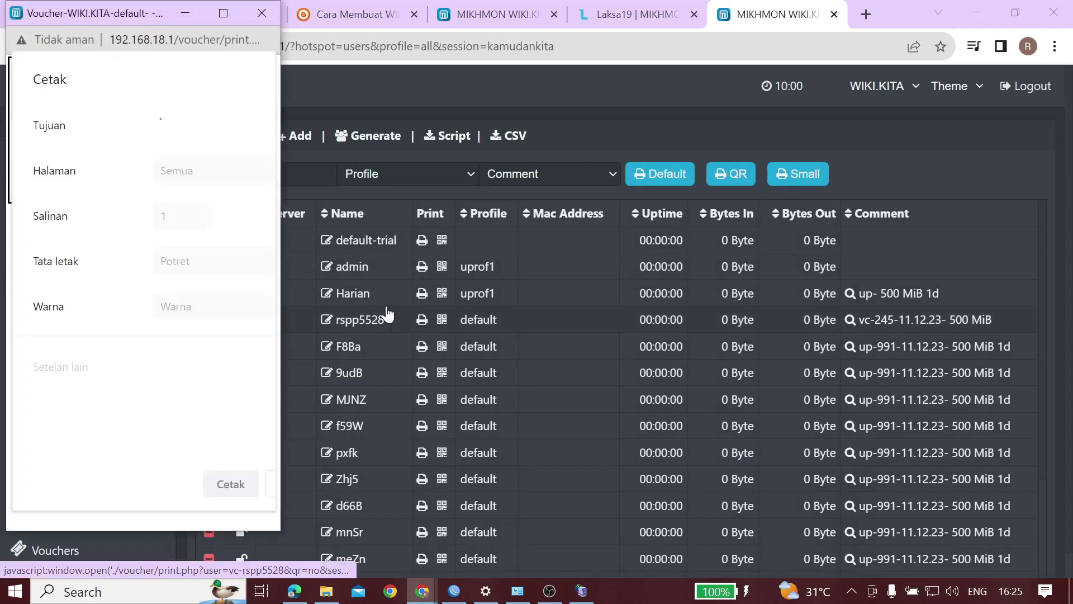
left_click(271, 494)
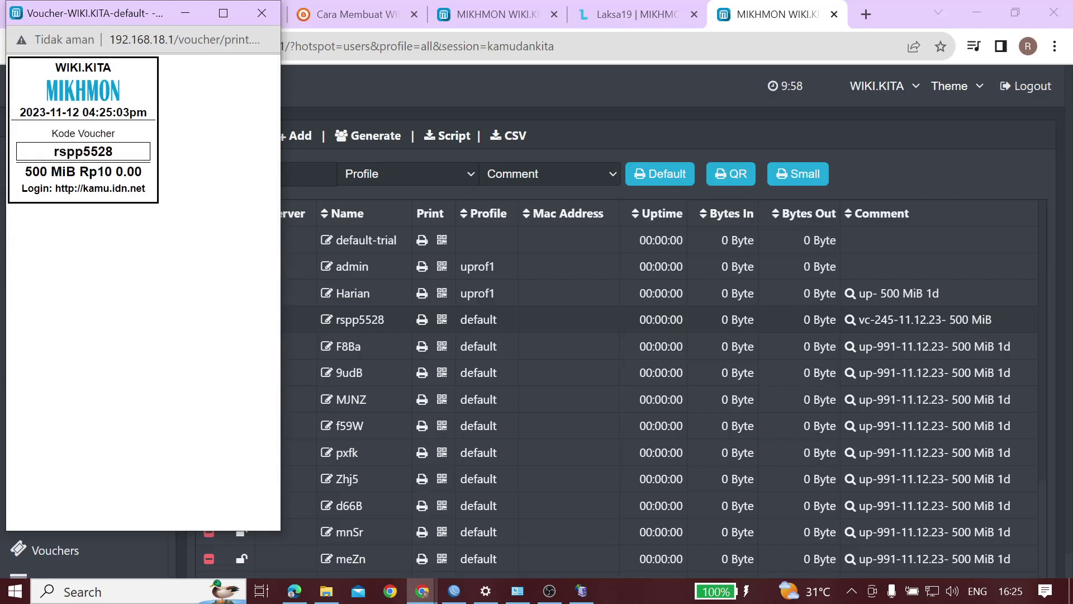
Inspect the voucher's time stamp, code and quota, close the preview, and scroll the 19-user list
left_click_drag(90, 112, 147, 112)
left_click(148, 112)
left_click_drag(141, 171, 36, 172)
left_click(37, 172)
left_click_drag(51, 134, 47, 172)
left_click(47, 171)
left_click(261, 13)
scroll(374, 388, "down", 2)
scroll(374, 388, "down", 1)
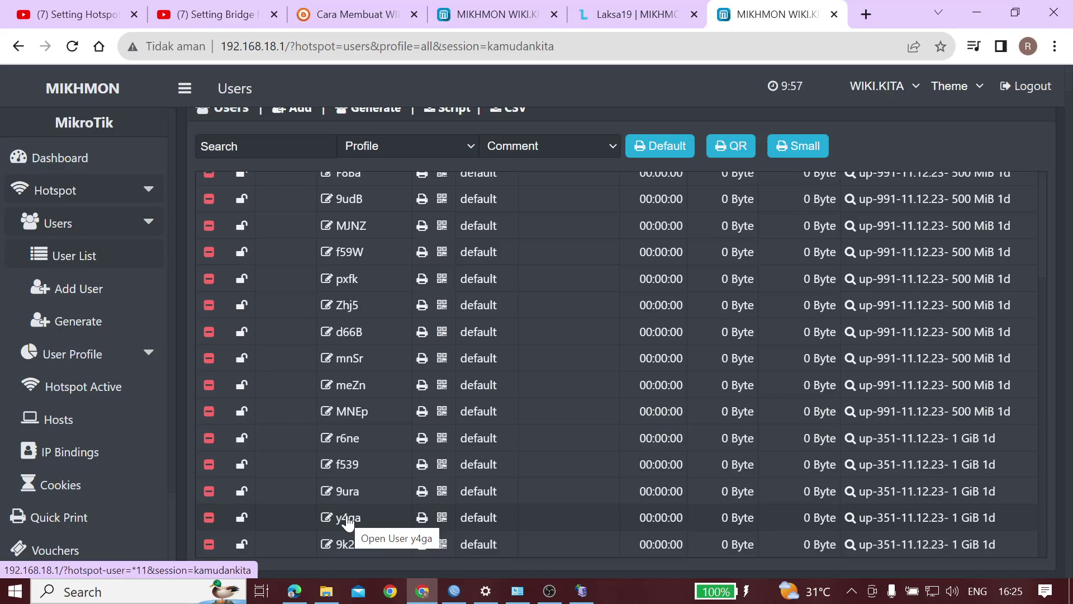
left_click(348, 522)
scroll(403, 331, "down", 2)
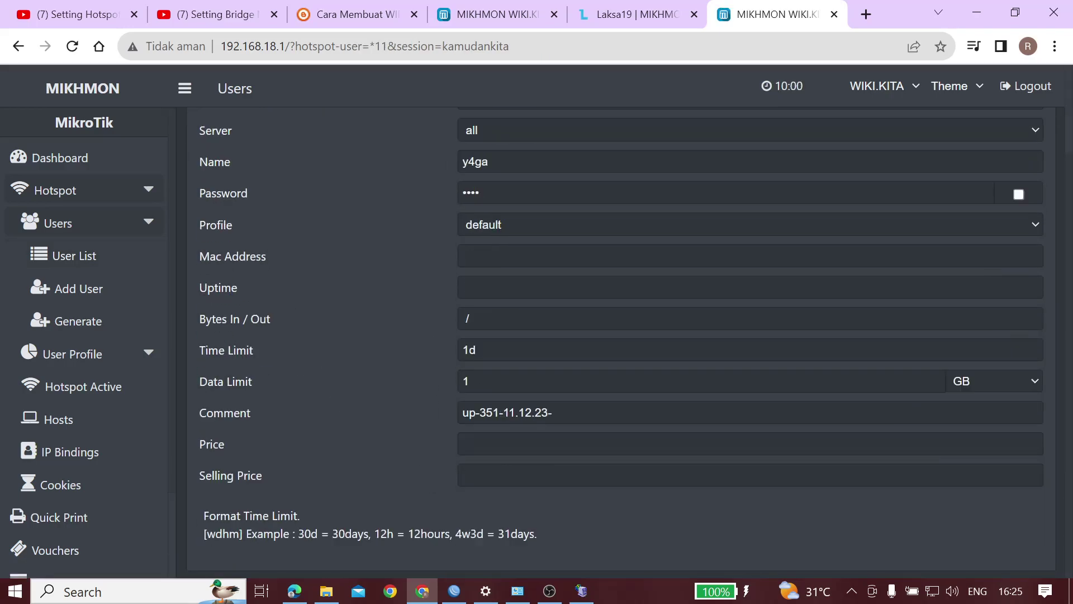
left_click(476, 350)
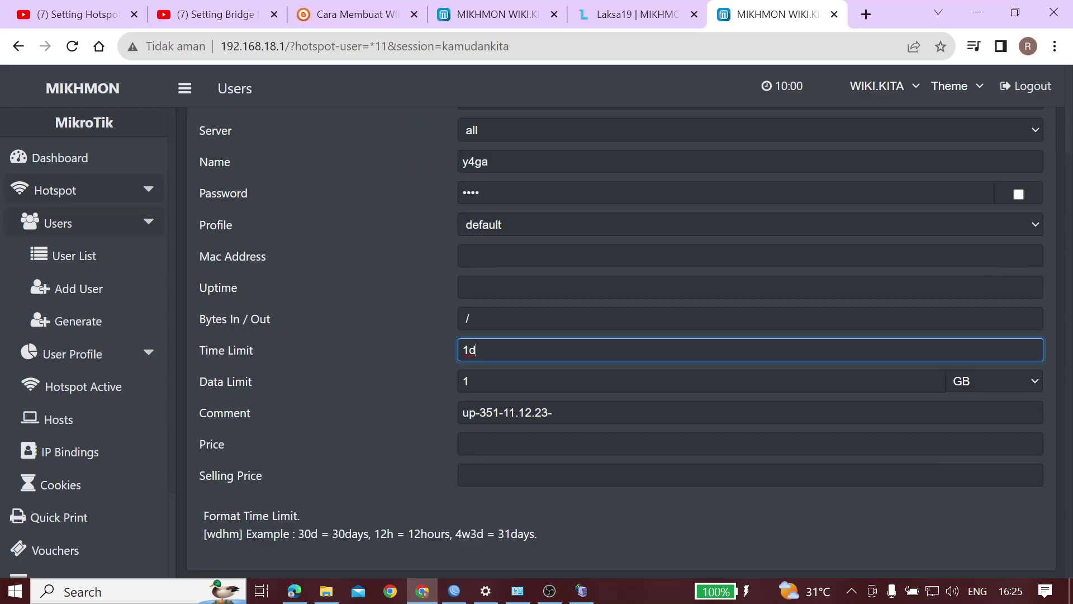
left_click(469, 381)
left_click(476, 350)
scroll(476, 350, "up", 2)
scroll(526, 290, "down", 2)
scroll(492, 223, "up", 2)
left_click(508, 183)
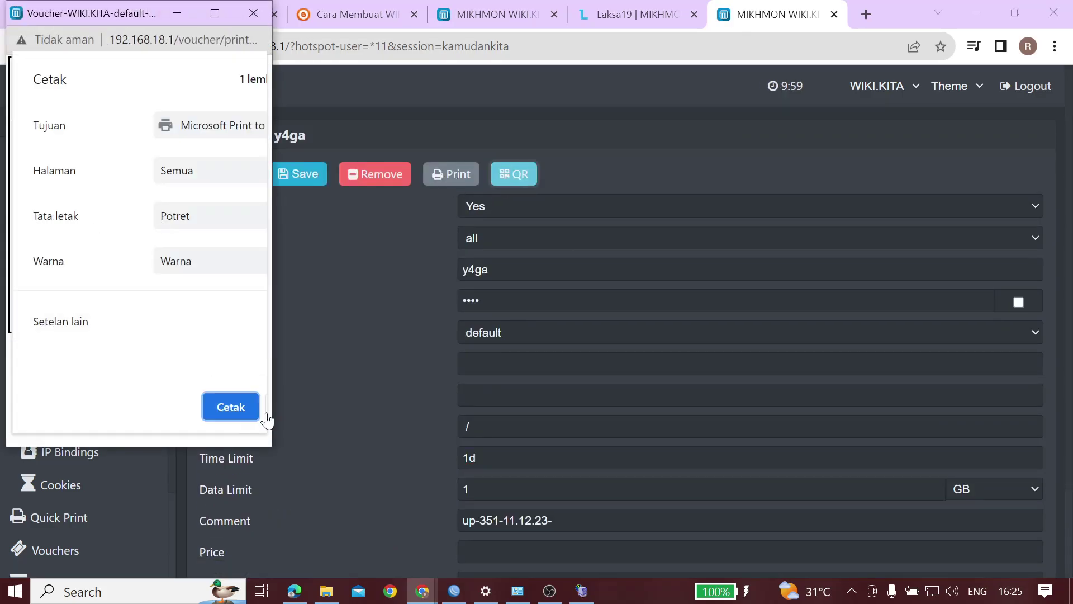
left_click(258, 416)
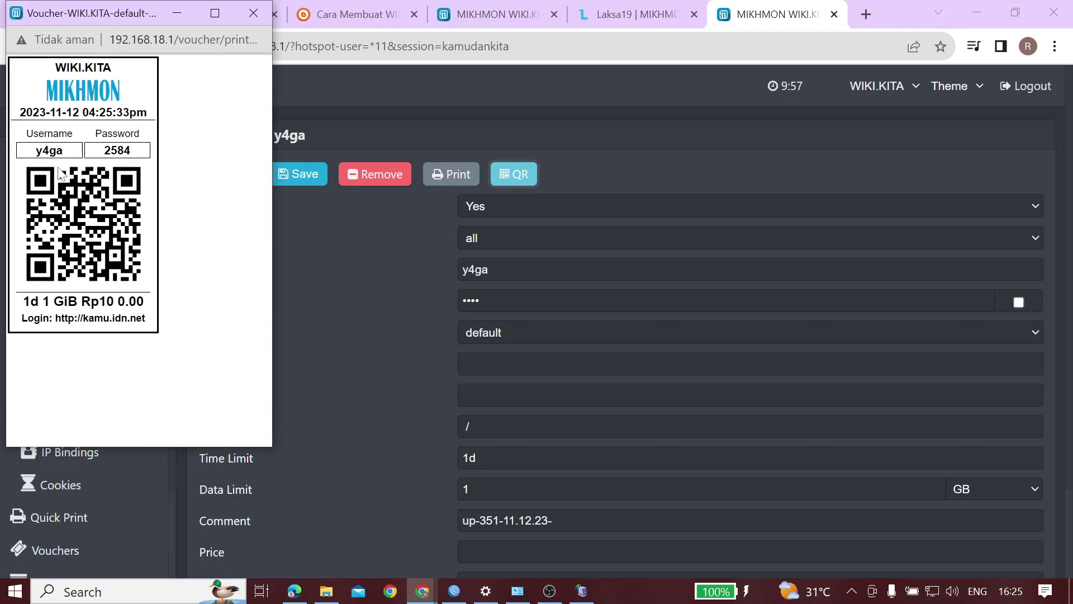
left_click_drag(39, 112, 107, 302)
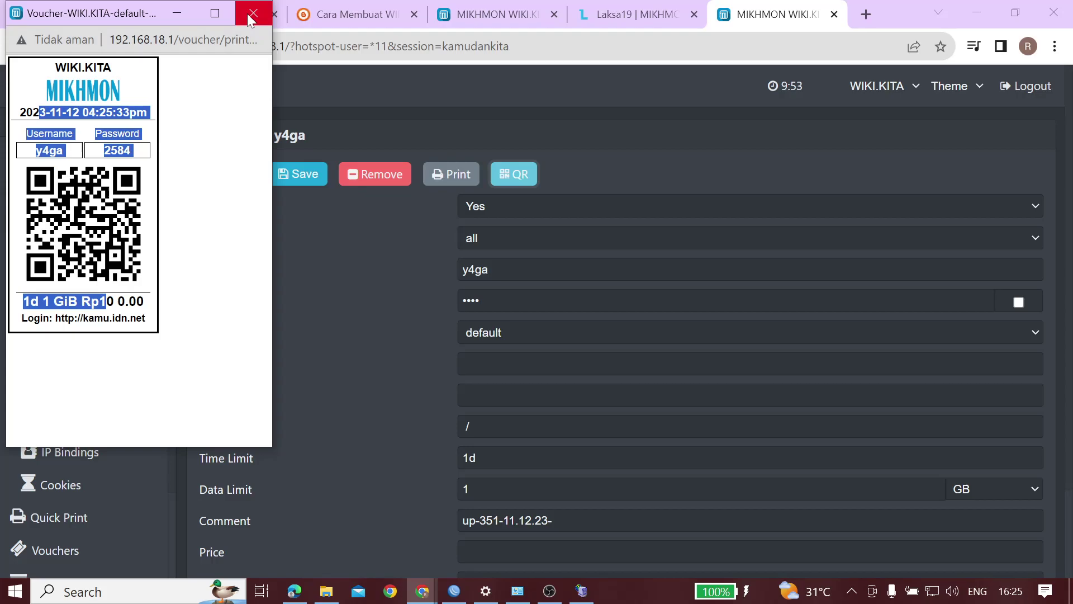
left_click(253, 13)
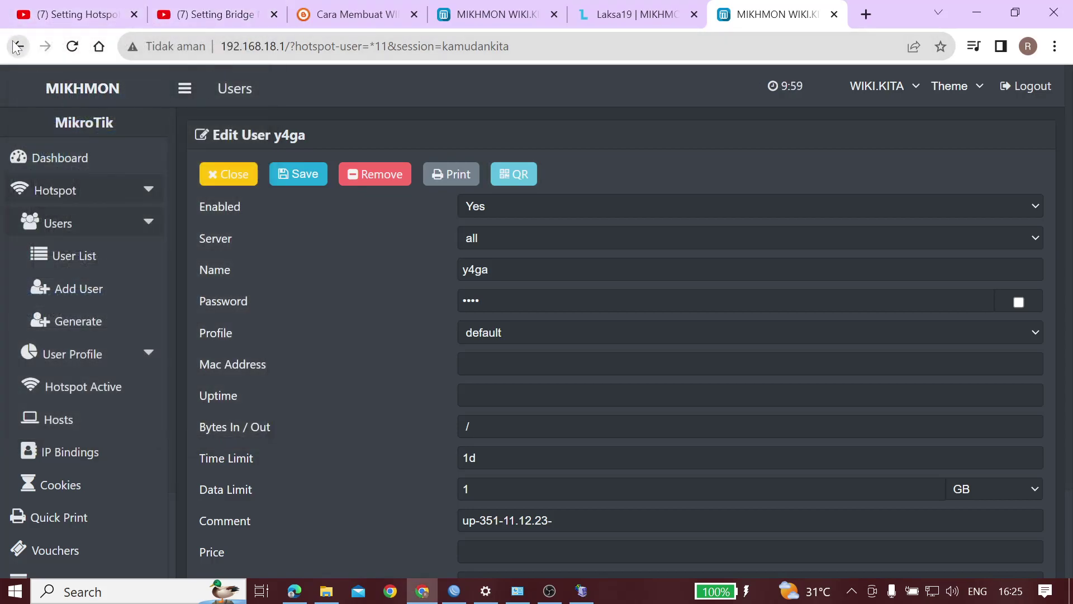
left_click(17, 45)
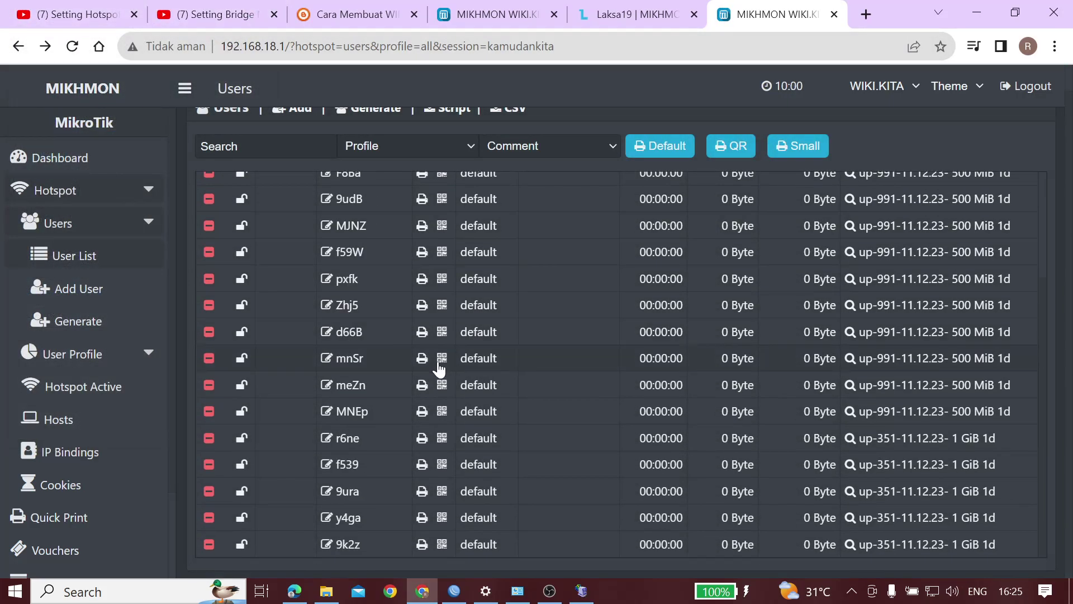
left_click(346, 363)
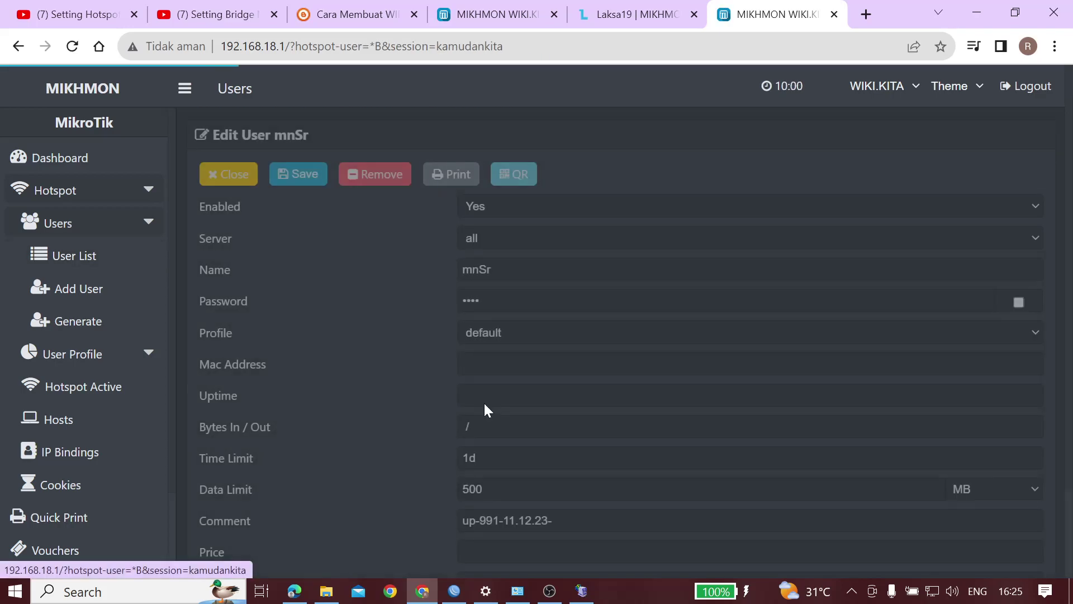
scroll(486, 407, "down", 2)
left_click(18, 46)
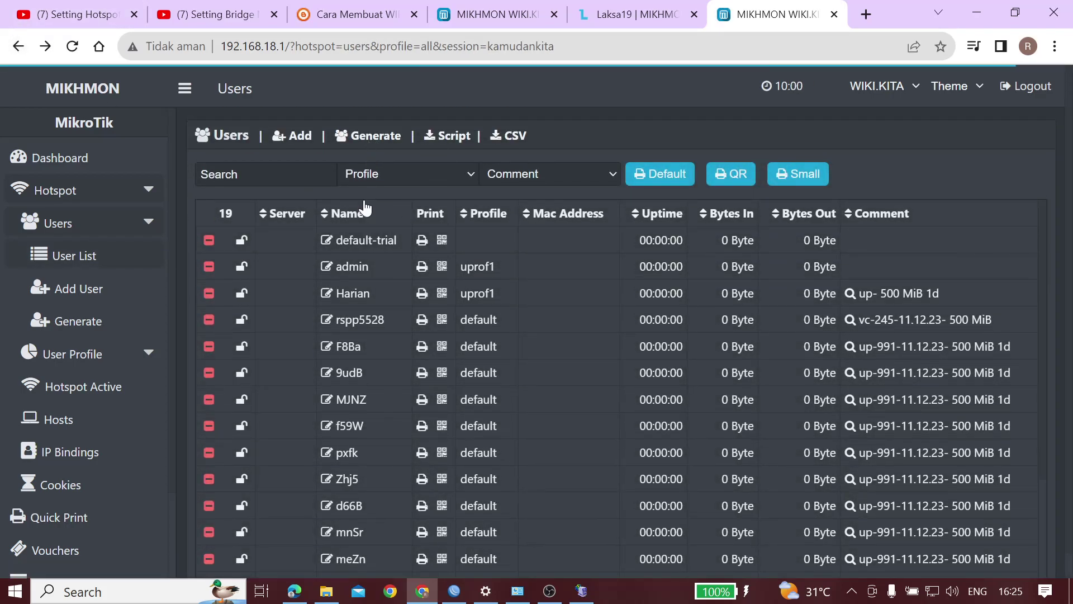
left_click(370, 136)
Set User Mode to Username & Password and characters to Random 5AB2C34D
left_click(455, 268)
left_click(434, 303)
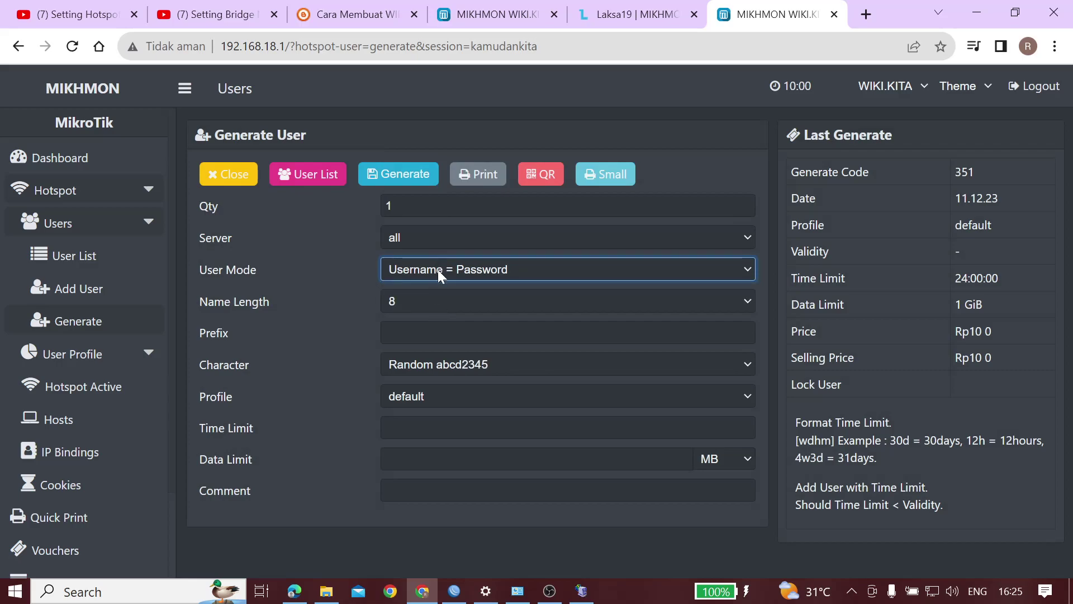
left_click(438, 270)
left_click(435, 286)
left_click(437, 364)
left_click(441, 438)
Enter a 48:00:00 time limit and a 100 GB data limit
left_click(391, 427)
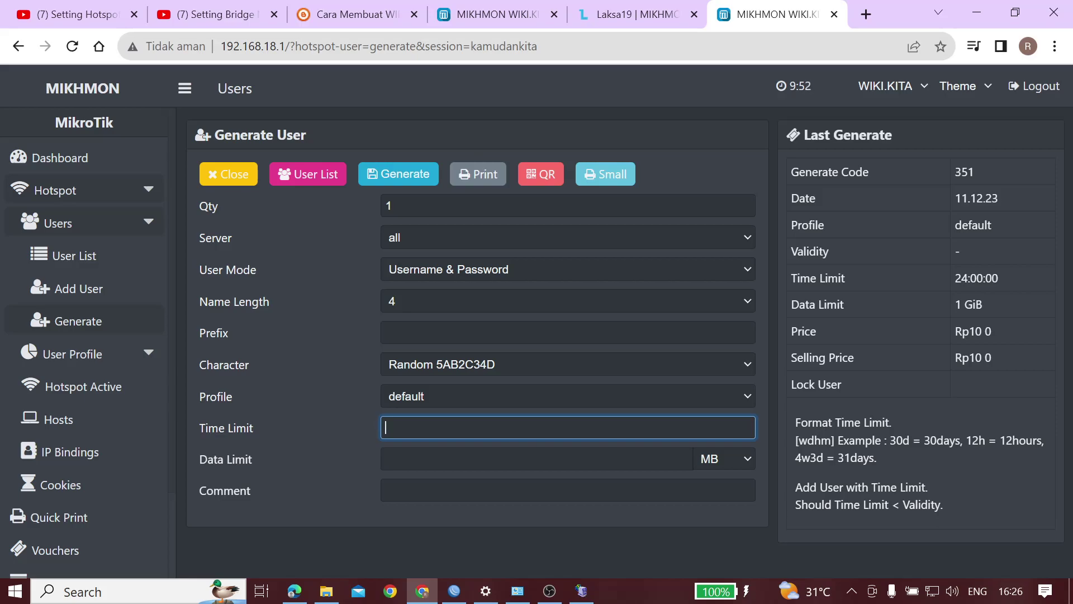
type("2")
type("4")
type("8")
type(":00:)")
key("BackSpace")
key("BackSpace")
type(":00")
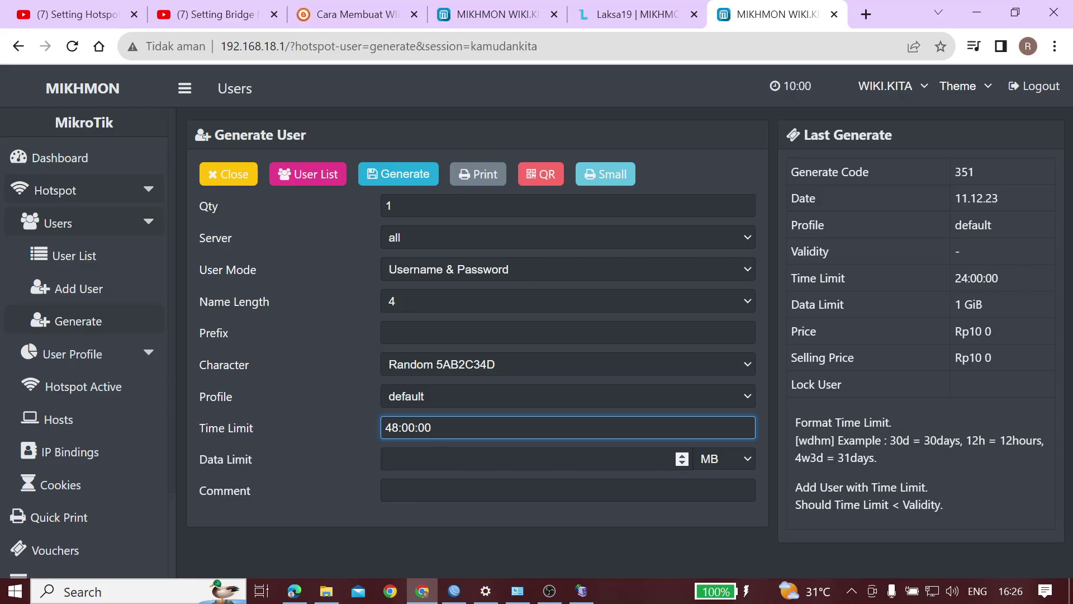
key("Tab")
type("1000")
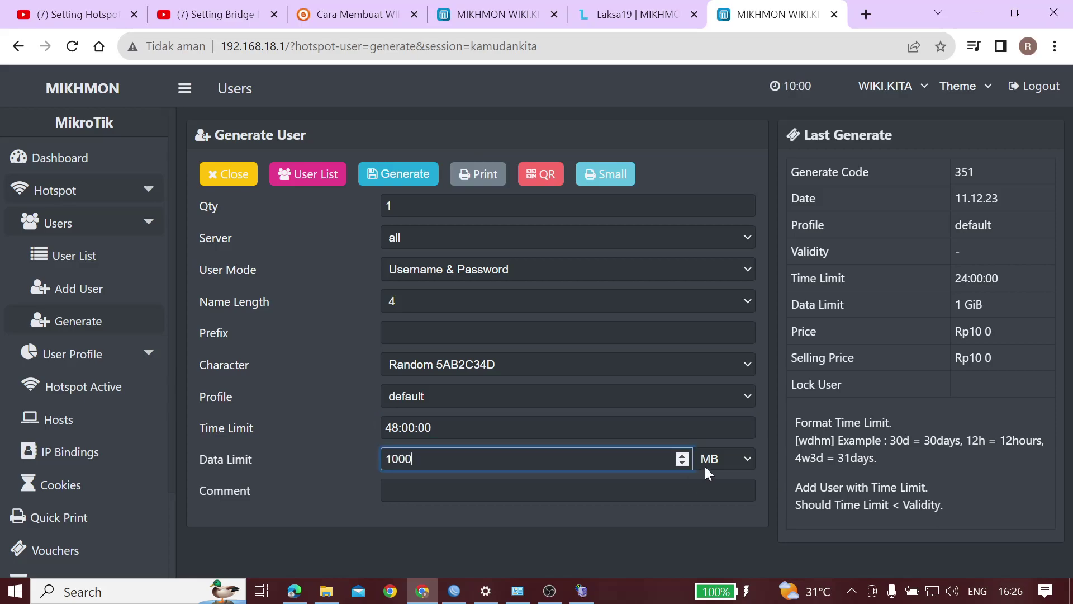
left_click(707, 465)
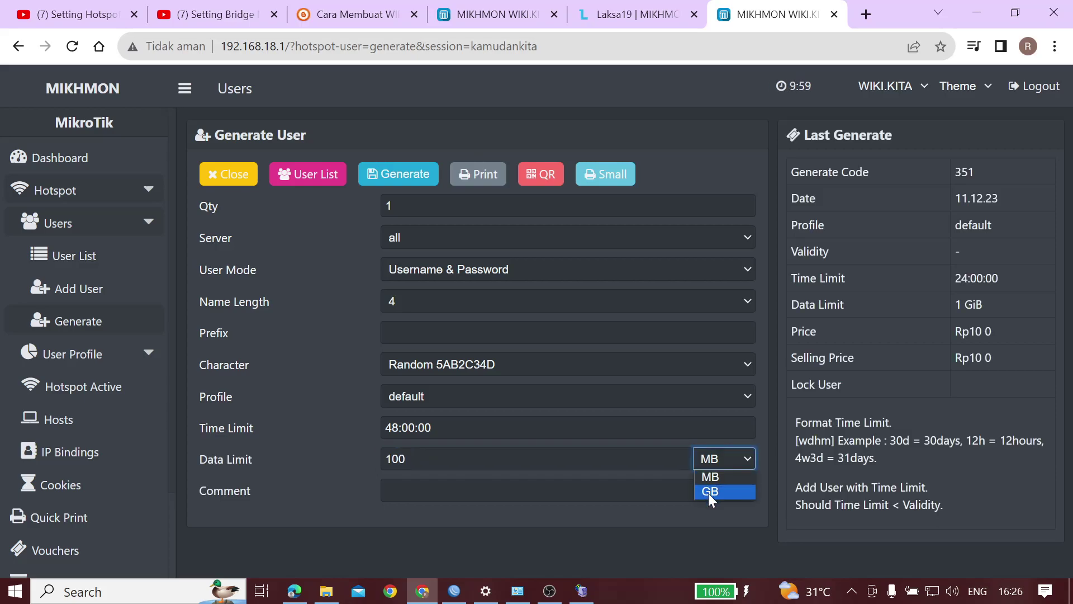
left_click(709, 493)
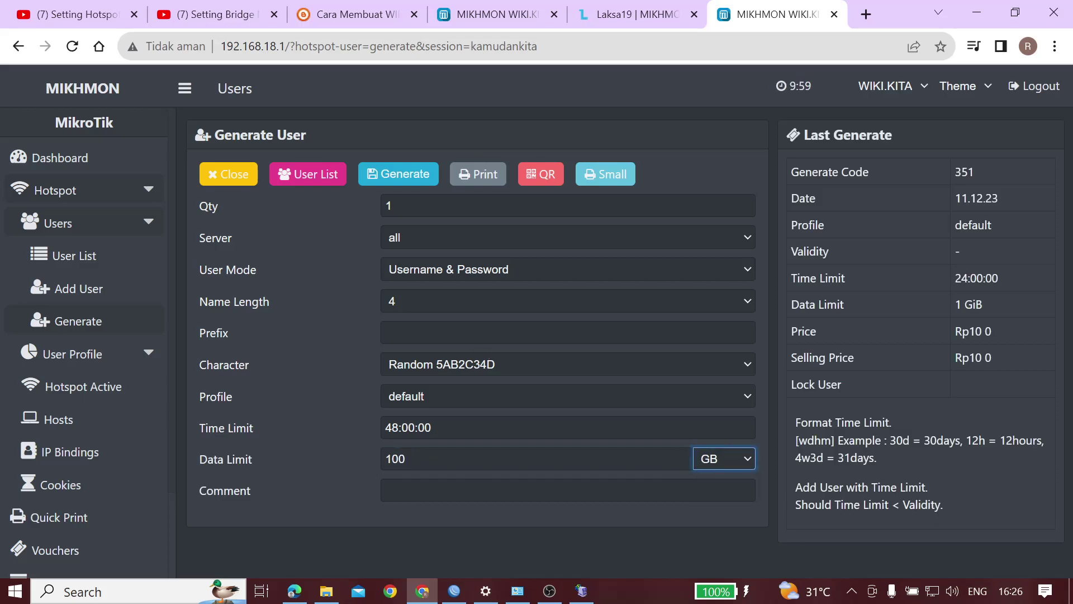
Preview the last generated batch as small vouchers, then close that page
left_click(609, 177)
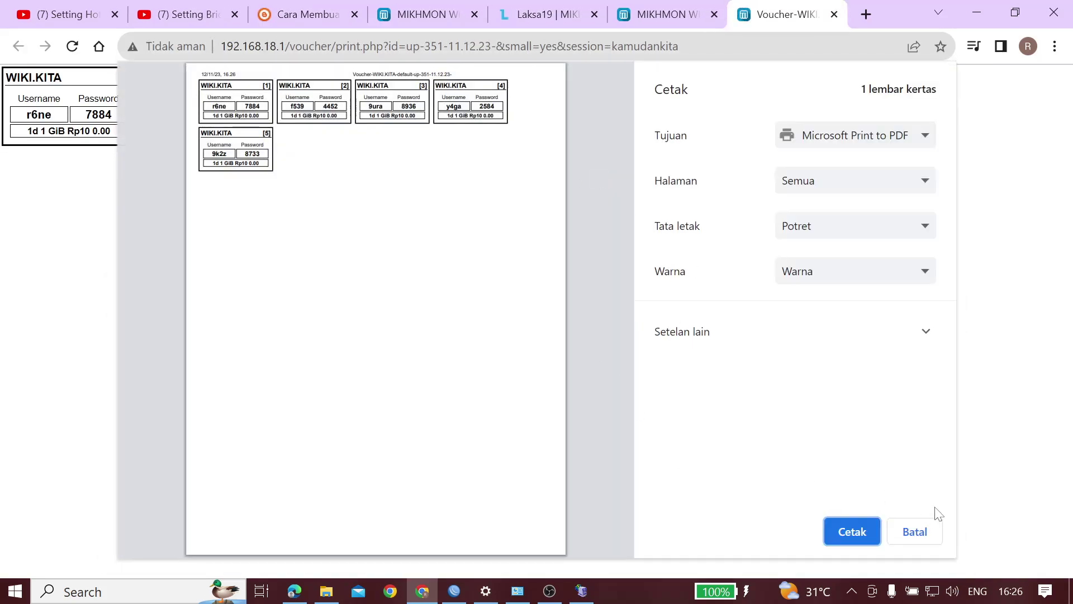
left_click(913, 532)
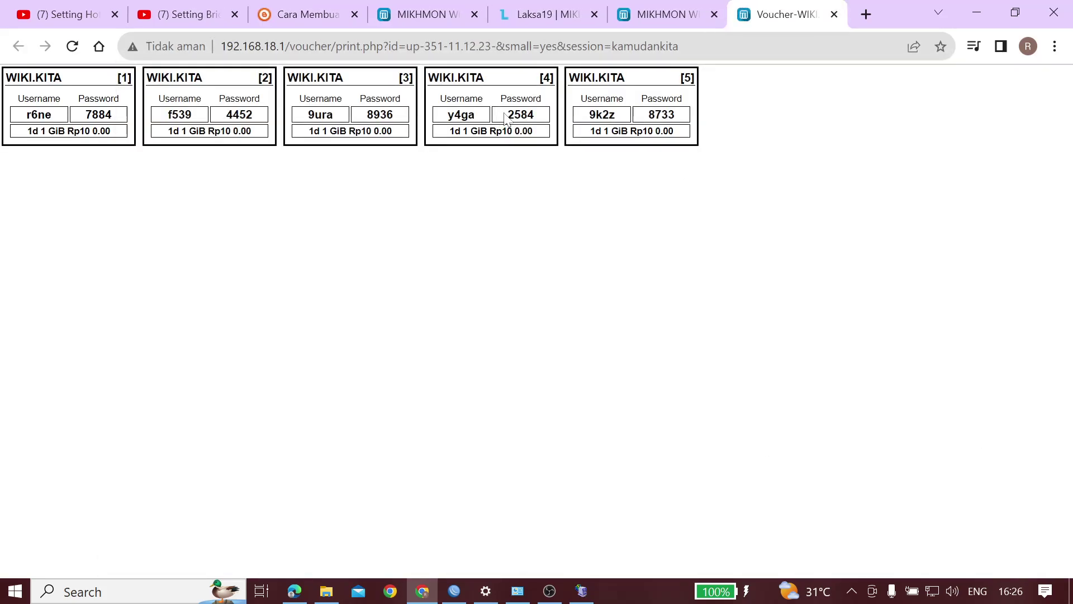
left_click(835, 15)
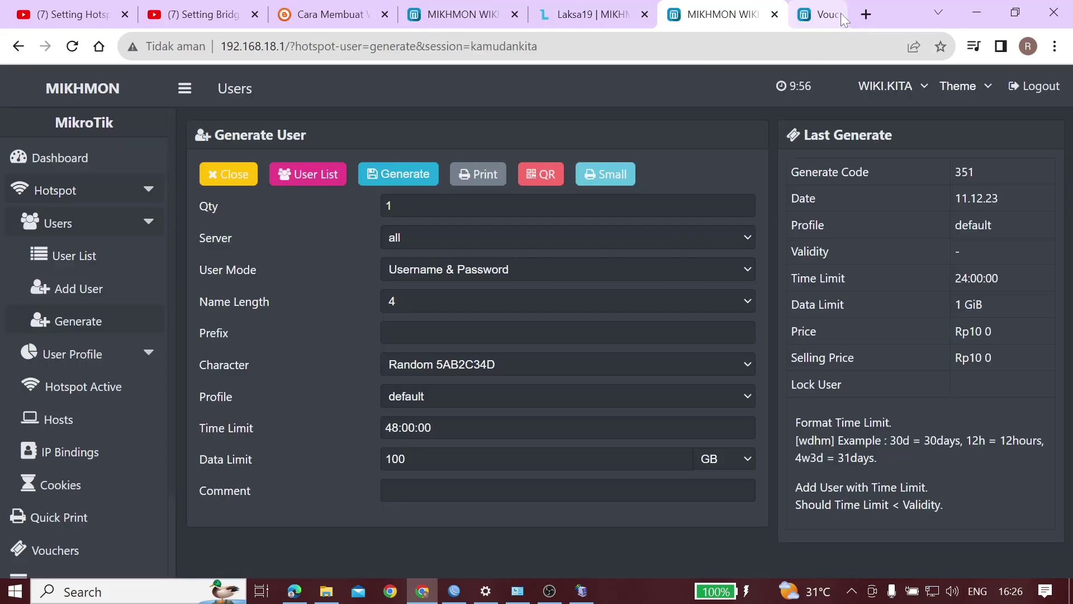
Keep all hotspot servers and generate the new 48-hour, 100 GB user
left_click(446, 234)
left_click(518, 237)
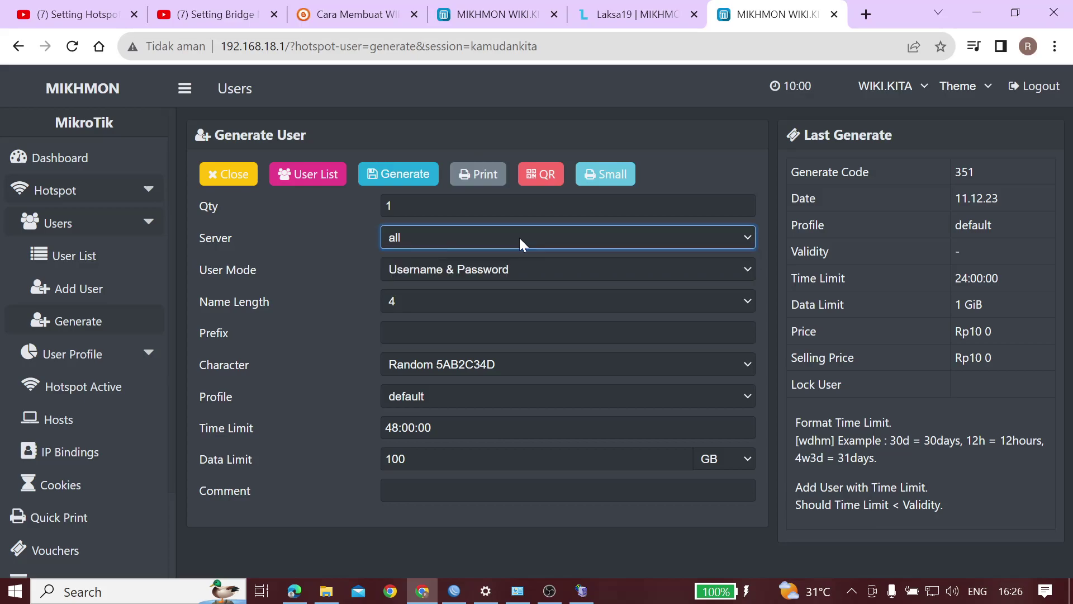
left_click(385, 176)
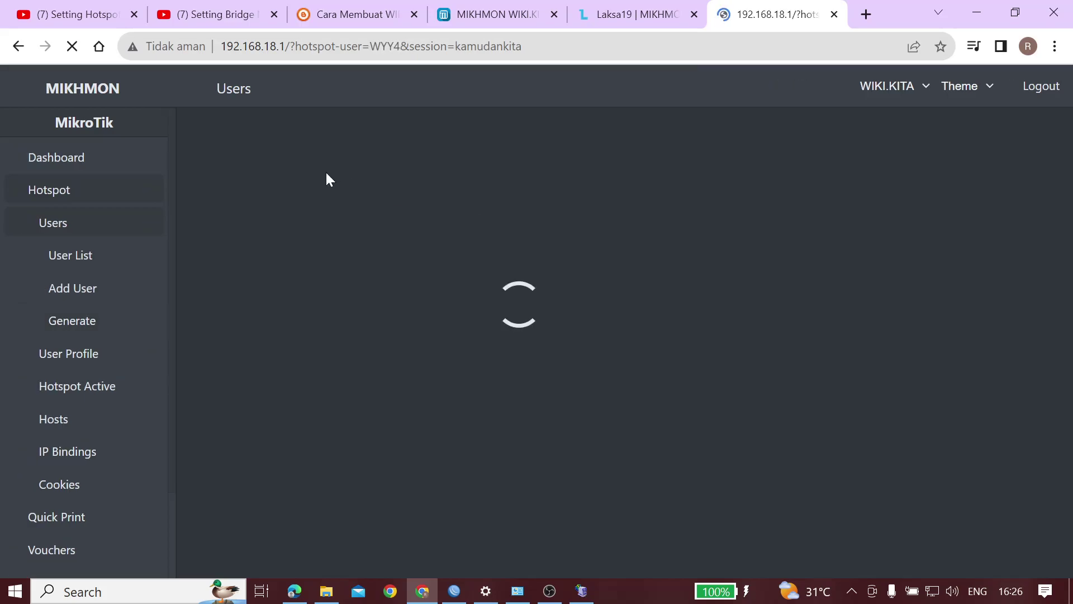
scroll(402, 347, "down", 2)
scroll(403, 347, "up", 2)
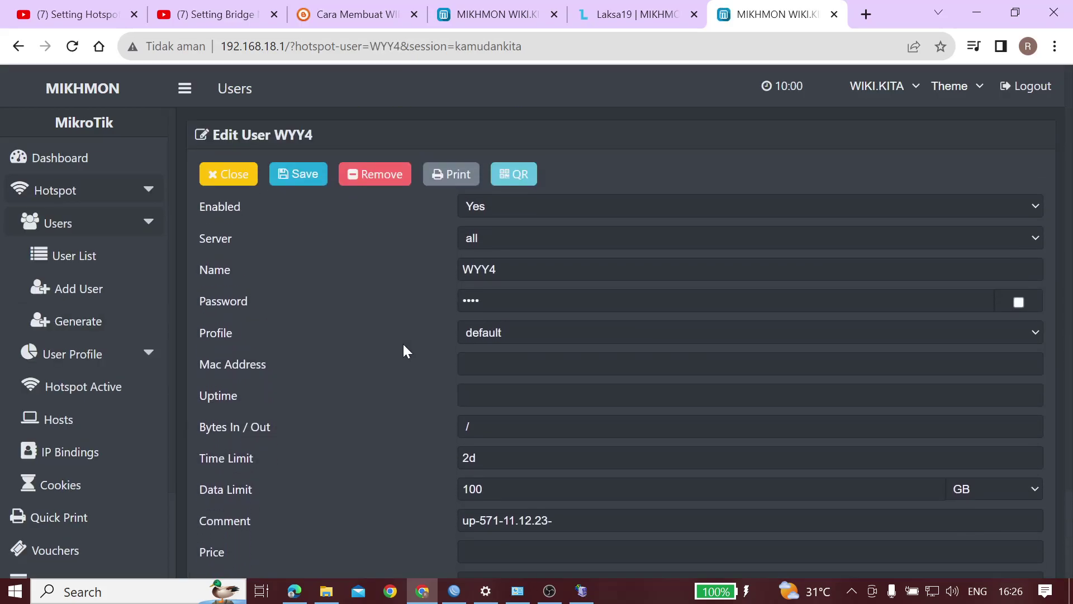
Preview the new user's QR voucher, check its 100 GiB amount, and close it
left_click(513, 178)
left_click(243, 407)
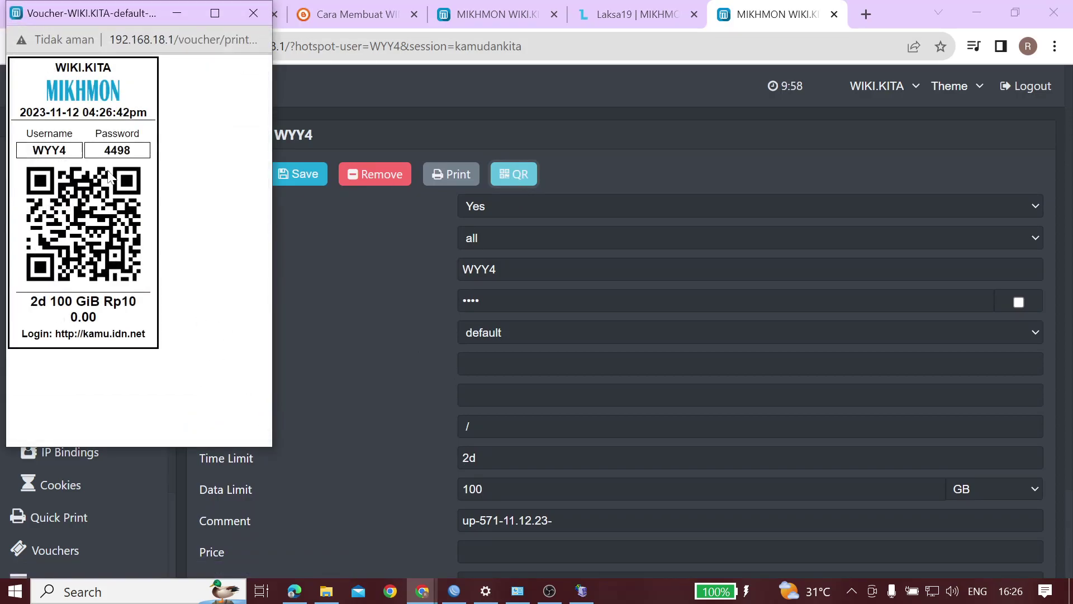
left_click_drag(89, 113, 95, 334)
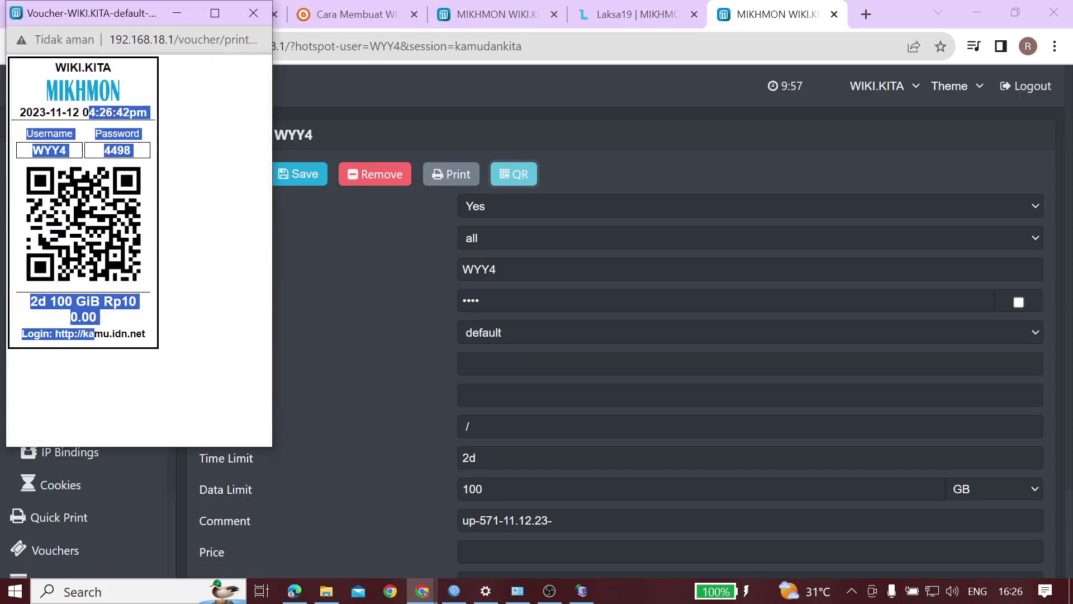
left_click(66, 319)
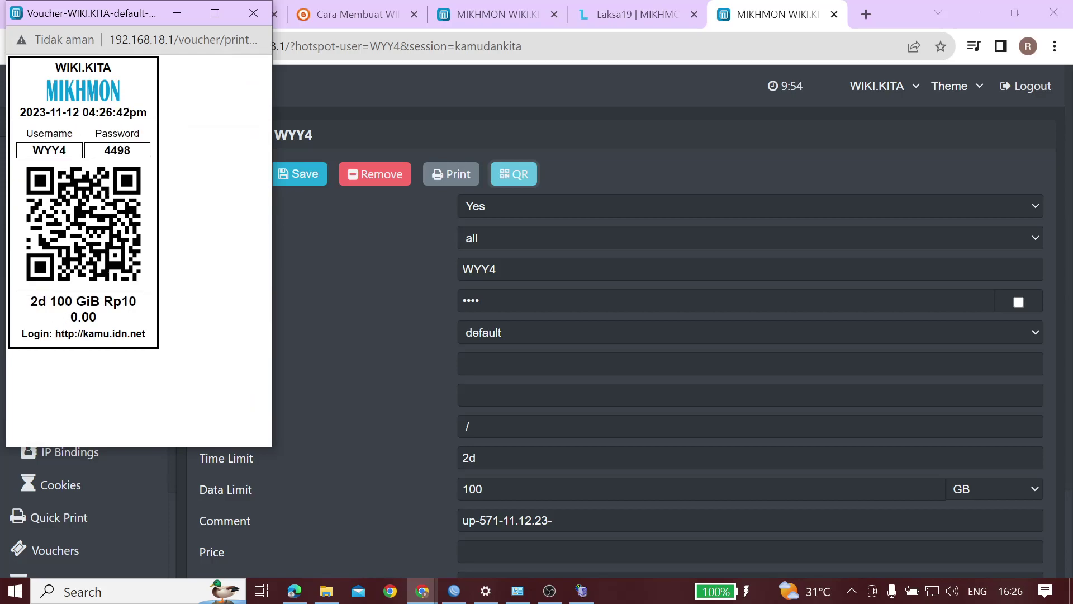
double_click(60, 301)
left_click(254, 14)
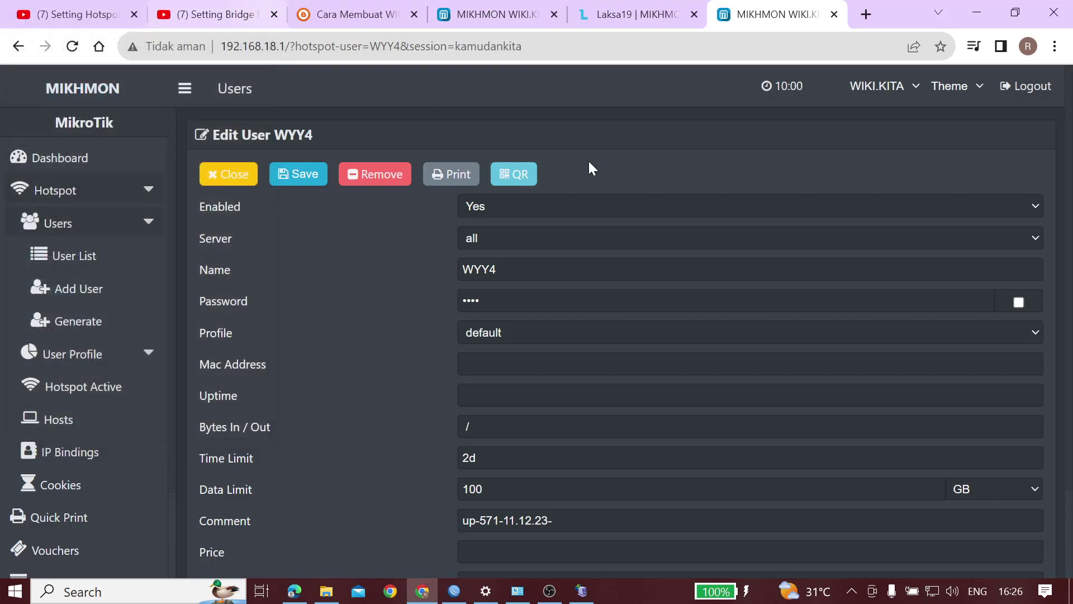
Reveal user WYY4's password and save the Edit User form
scroll(572, 336, "down", 2)
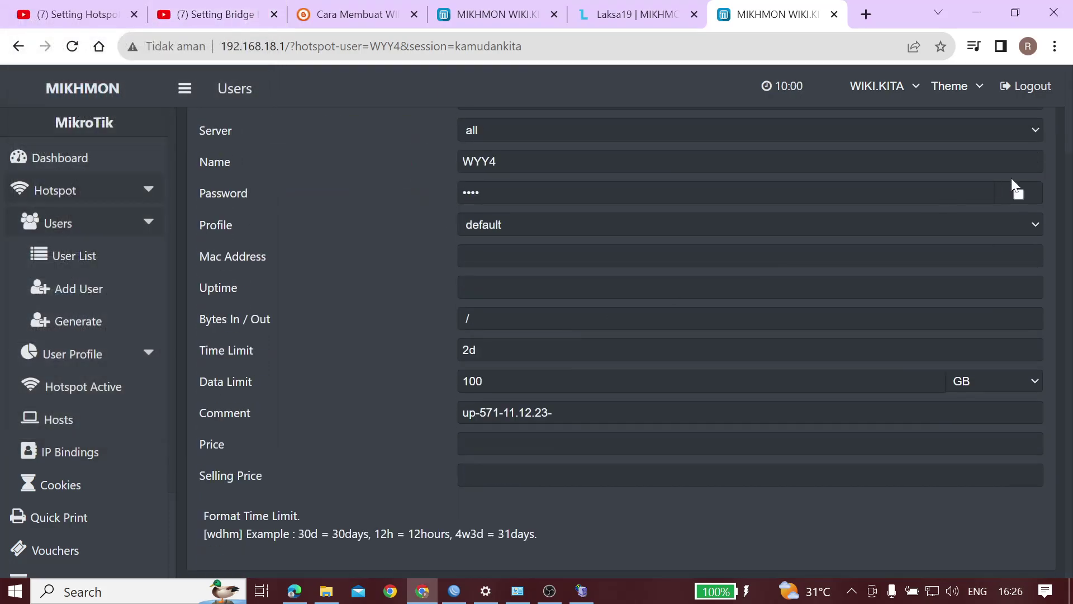
left_click(1019, 194)
left_click(503, 192)
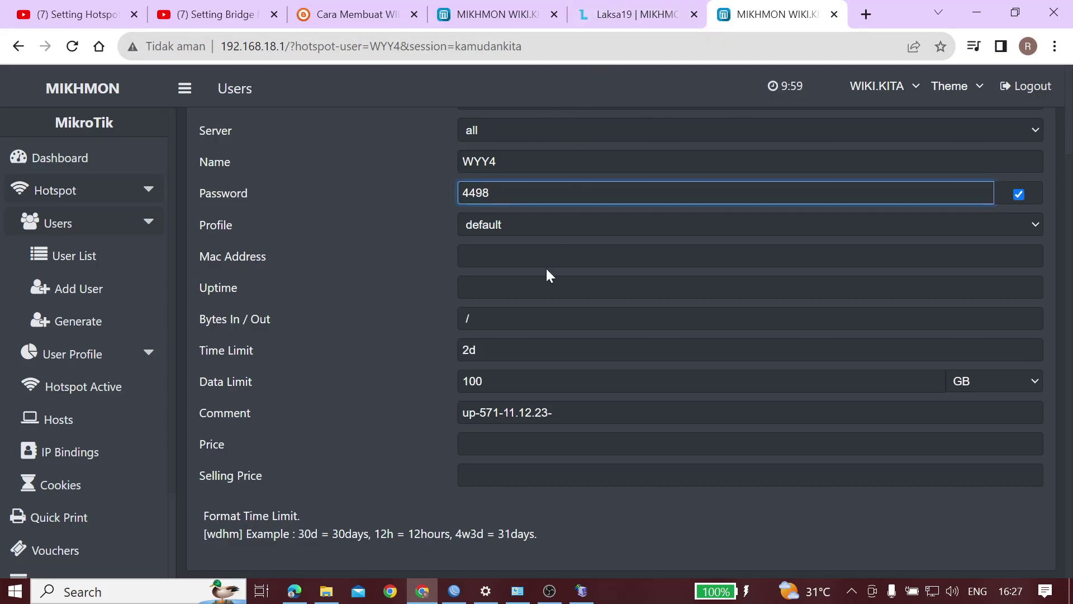
scroll(549, 275, "up", 1)
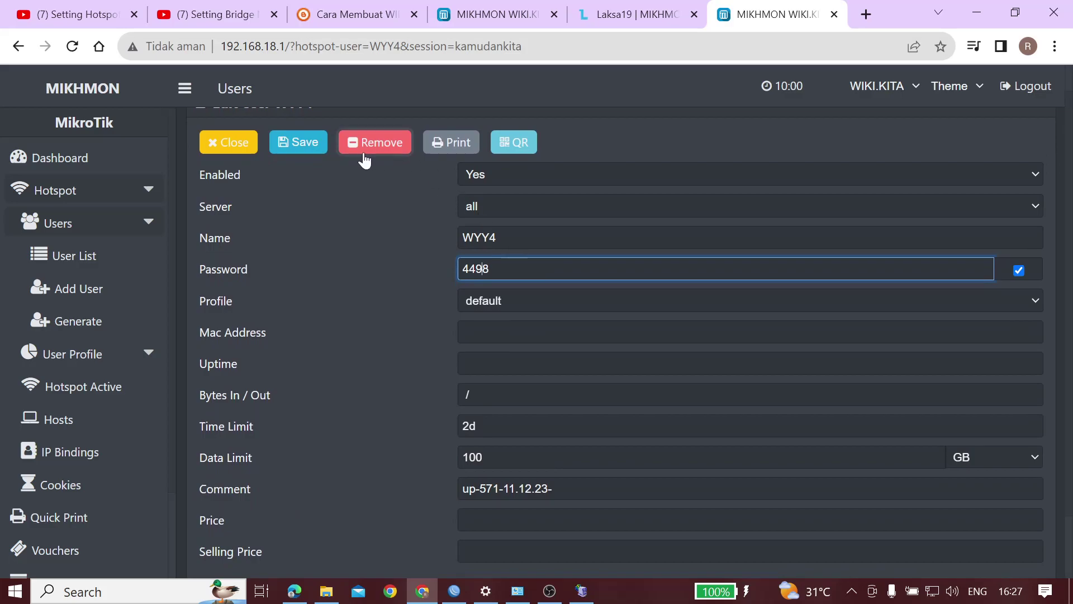
scroll(296, 165, "up", 1)
left_click(282, 173)
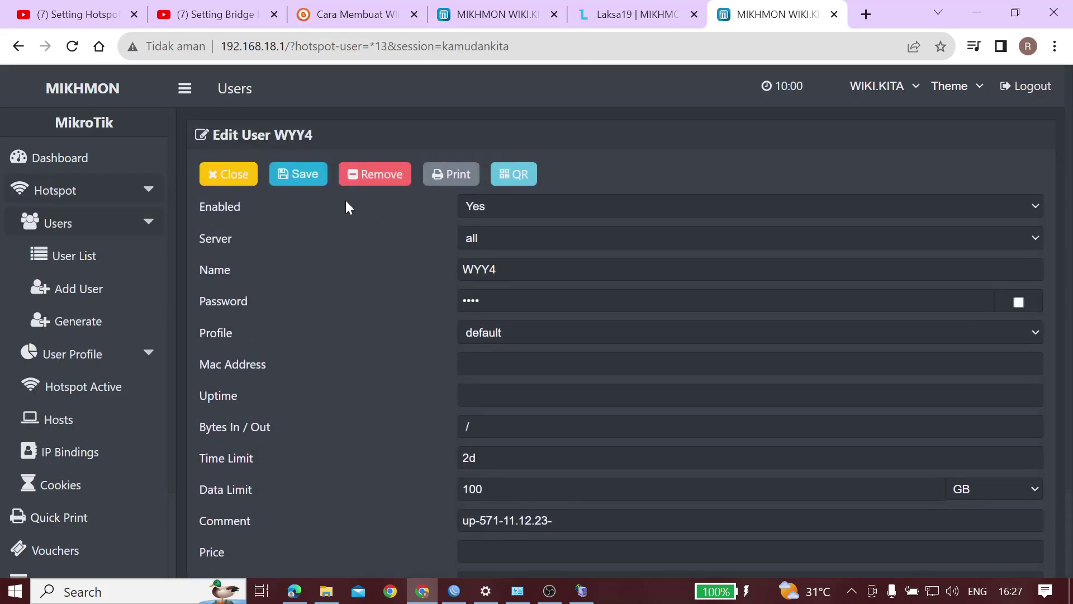
left_click(78, 270)
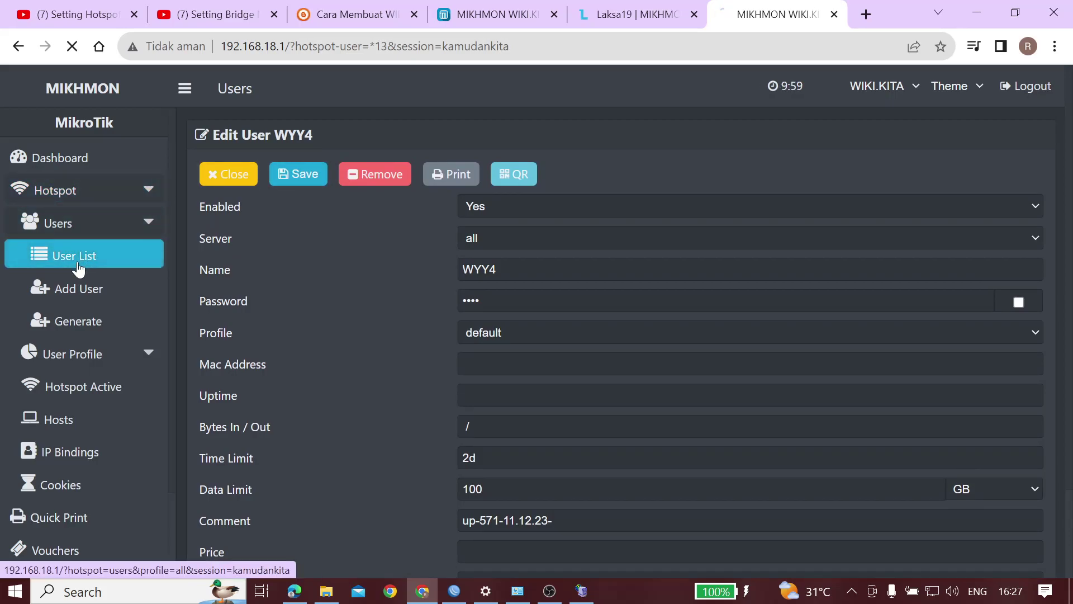
Open the Generate User form and set User Mode to Username = Password
left_click(101, 320)
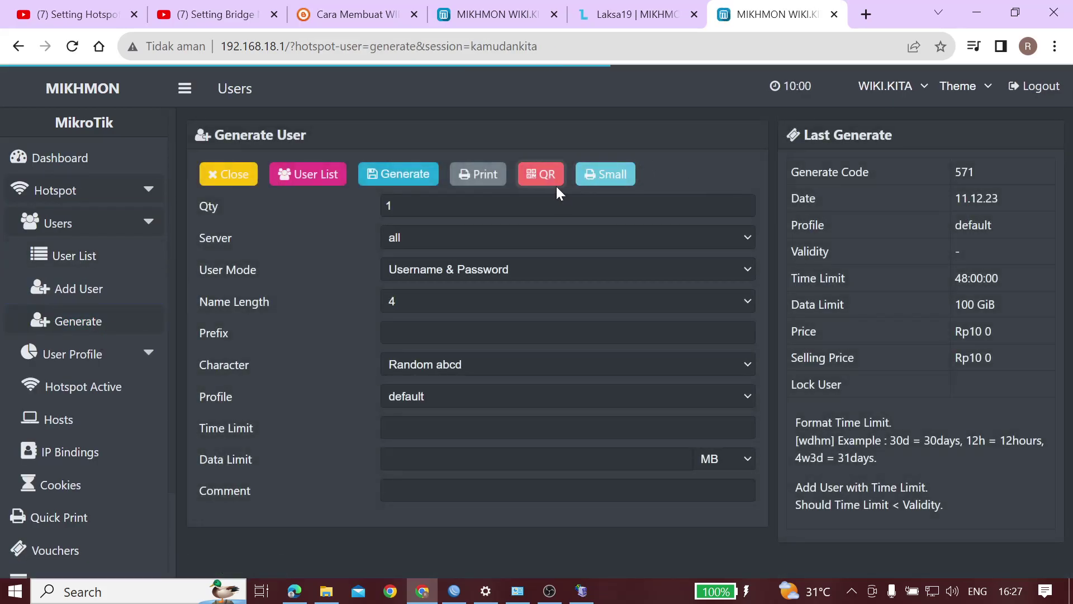
left_click(468, 268)
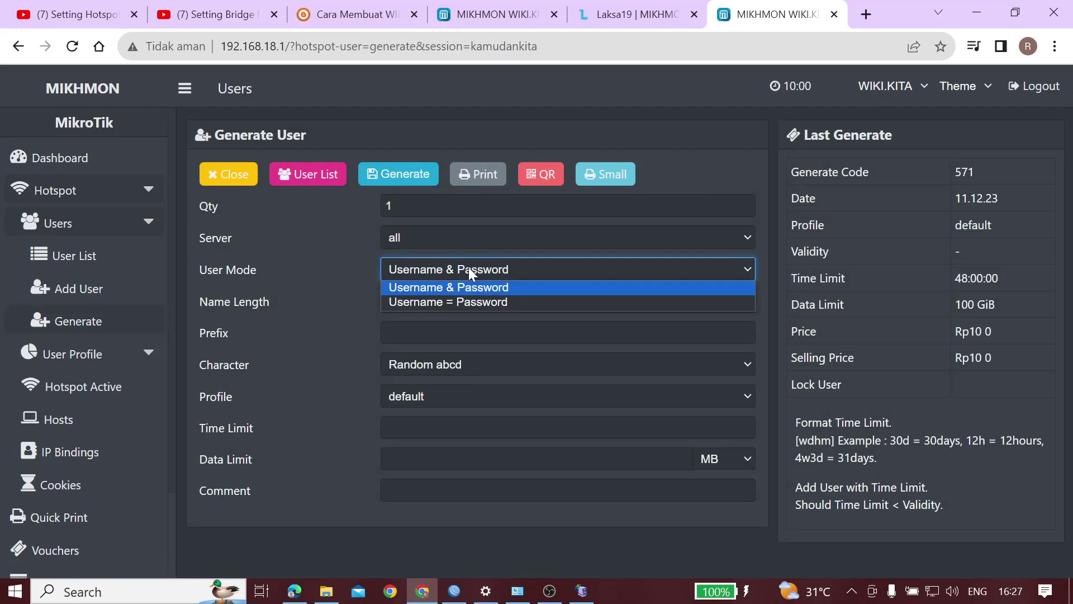
left_click(455, 303)
left_click(466, 272)
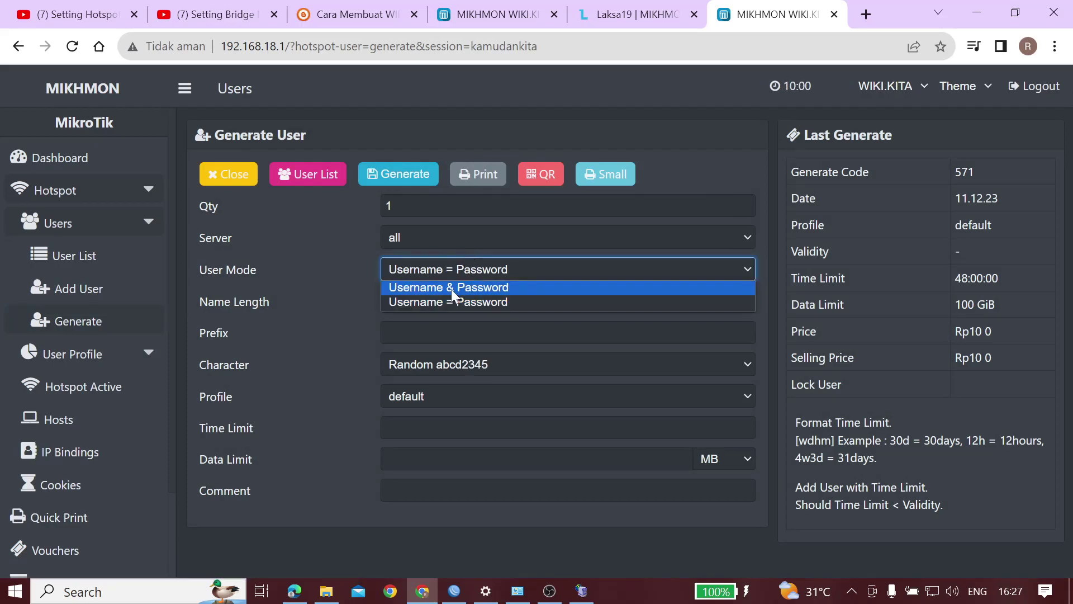
left_click(451, 288)
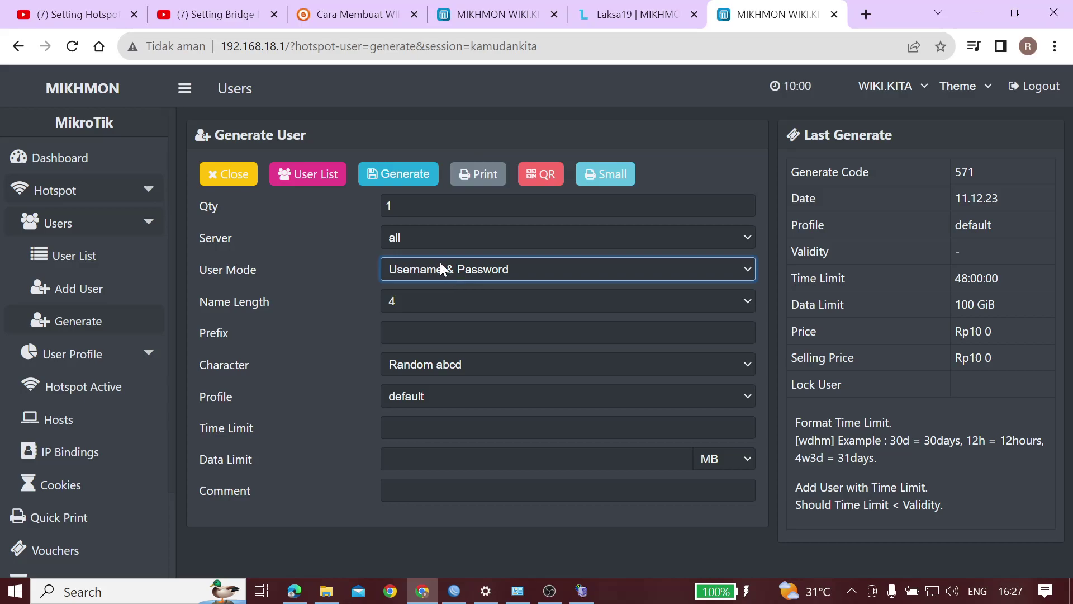
left_click(440, 263)
left_click(430, 302)
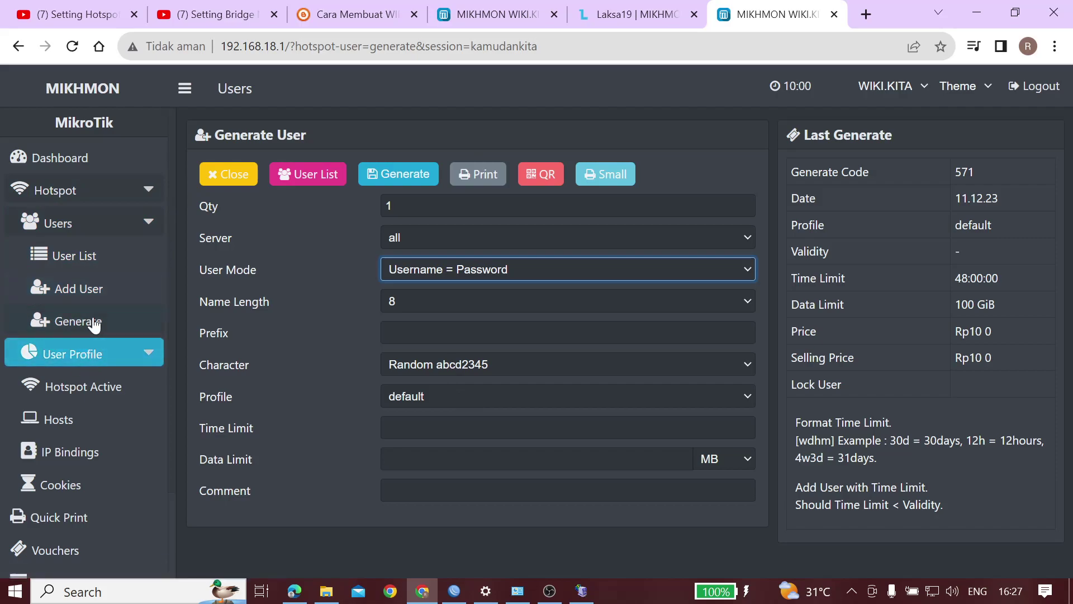
left_click(99, 356)
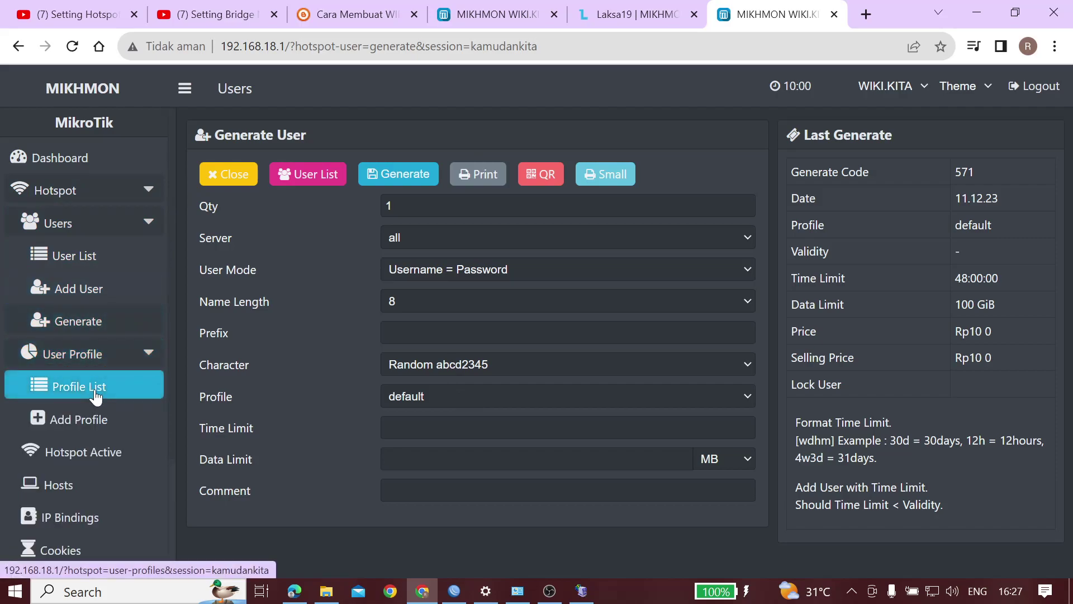
View the Profile List, then scroll through all 20 users down to WYY4
left_click(96, 384)
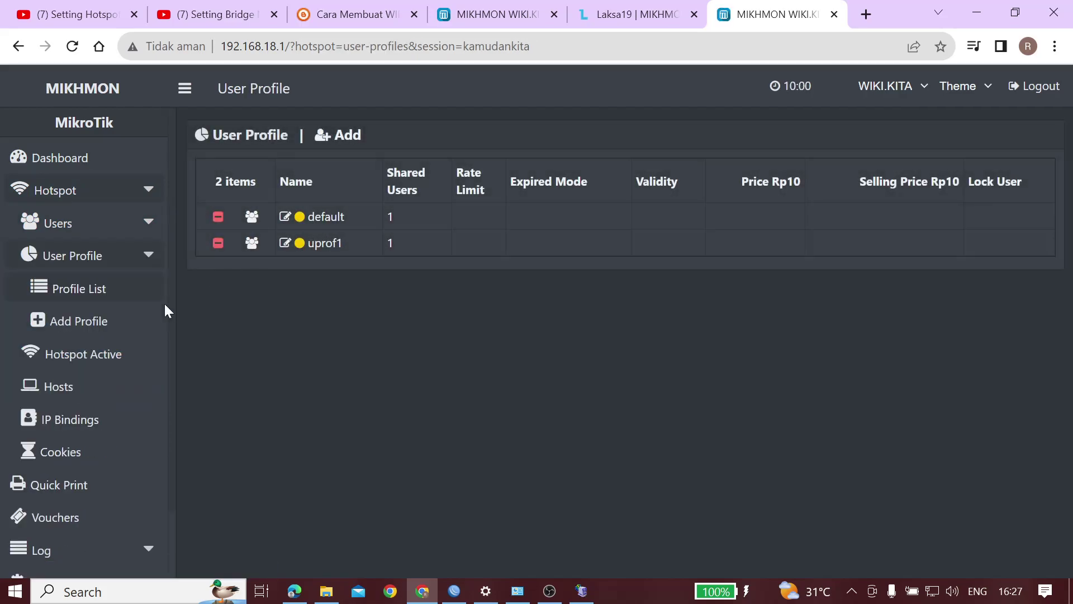
left_click(109, 233)
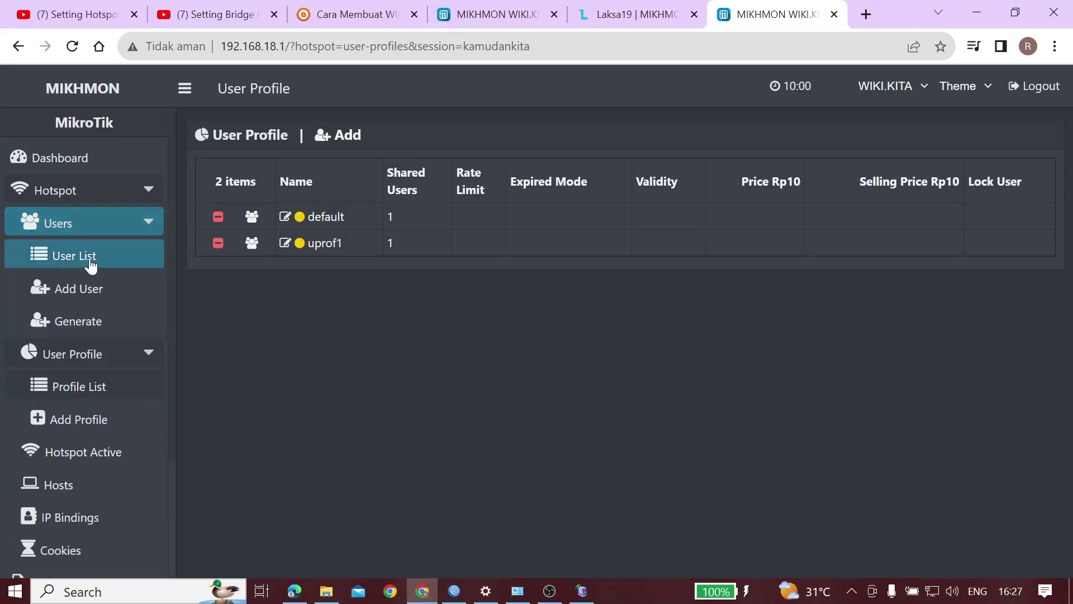
left_click(90, 256)
scroll(442, 333, "down", 3)
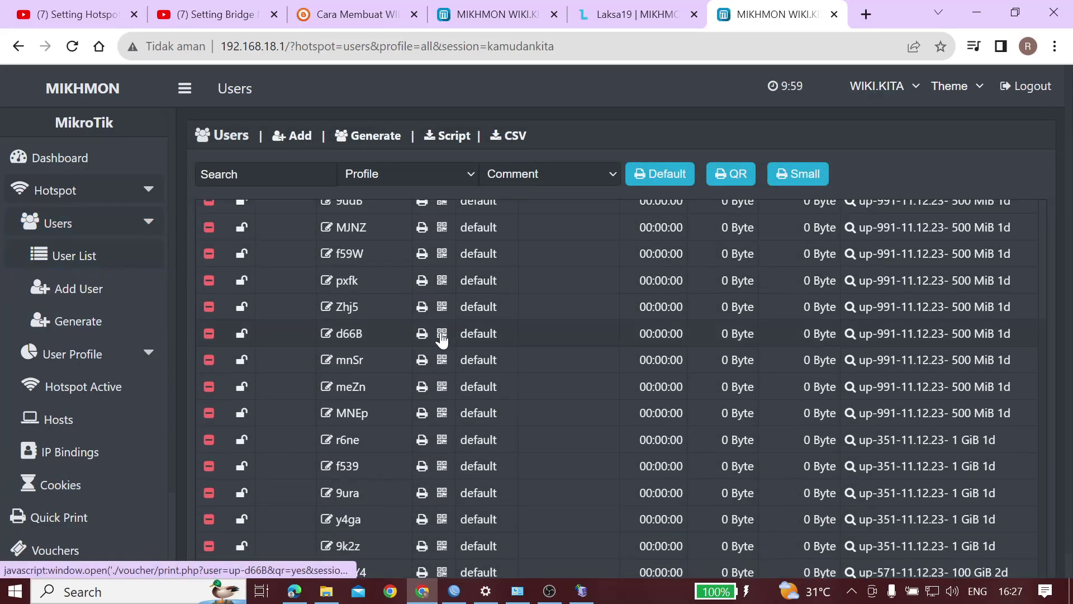
scroll(442, 336, "up", 3)
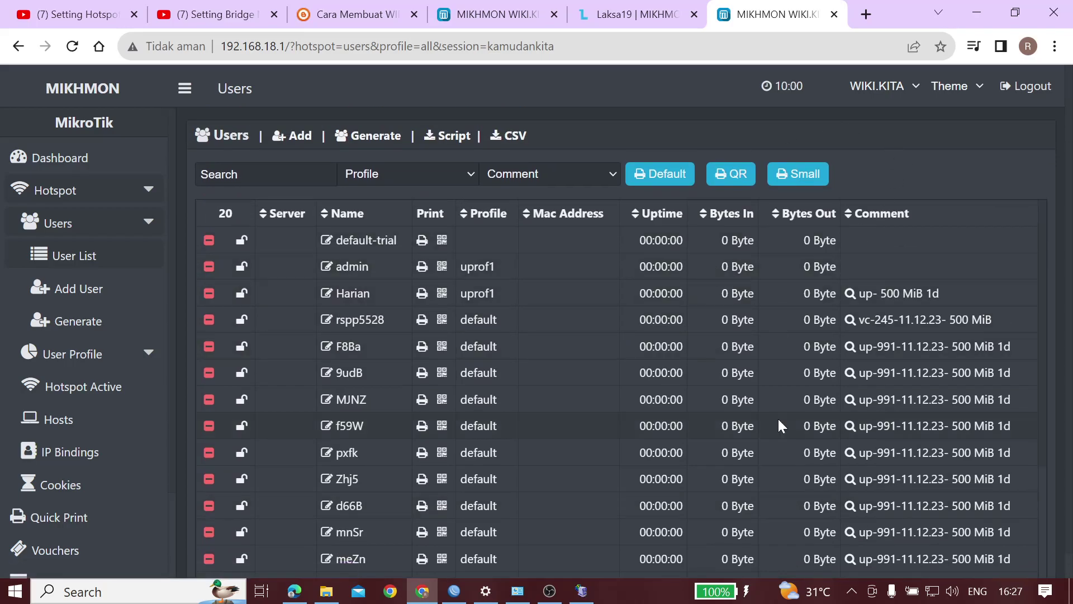
scroll(781, 426, "down", 3)
scroll(782, 426, "up", 3)
scroll(781, 426, "down", 3)
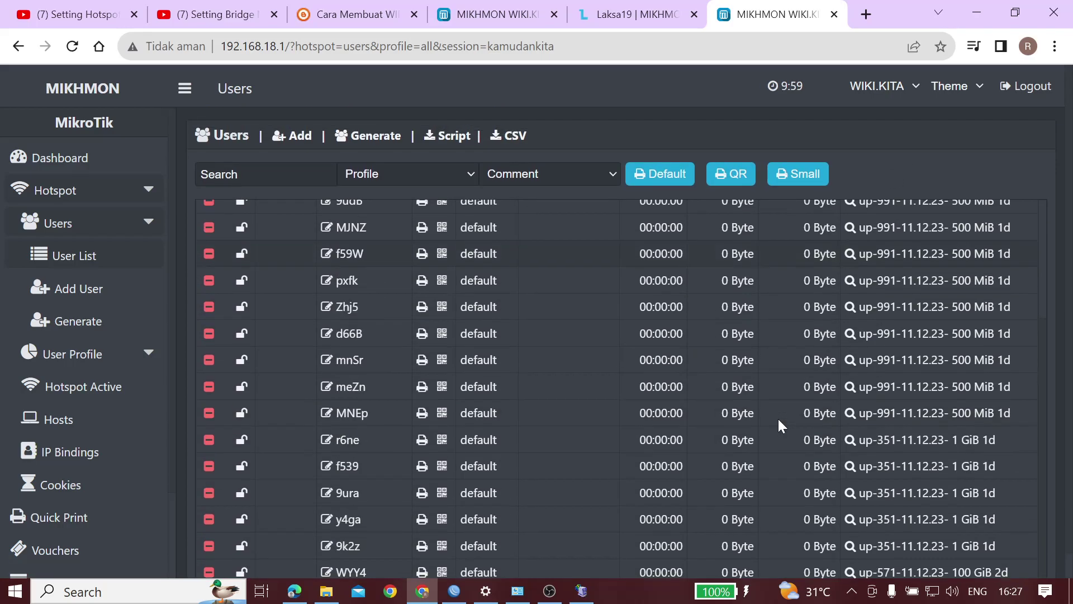
scroll(960, 370, "up", 3)
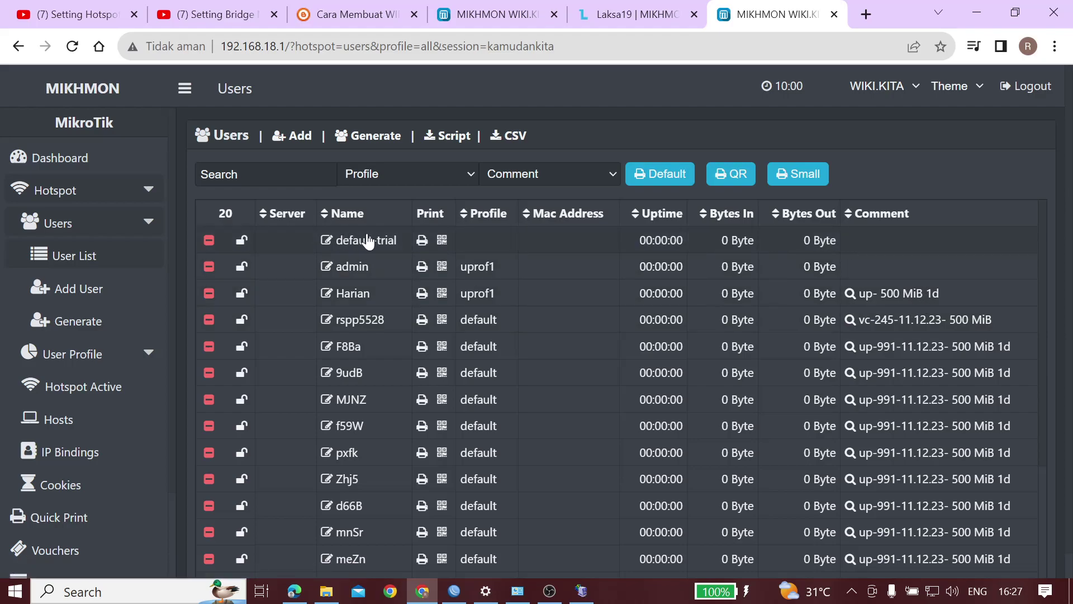
scroll(749, 318, "down", 3)
scroll(749, 318, "up", 3)
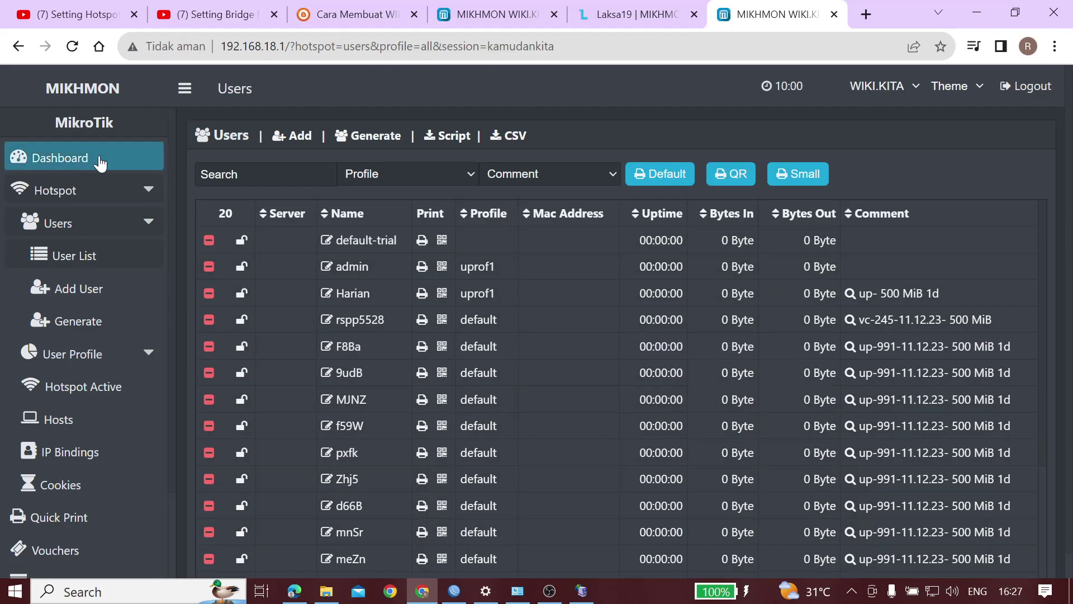
Return to the dashboard showing 20 hotspot users and scroll to the ether1 traffic chart
left_click(92, 88)
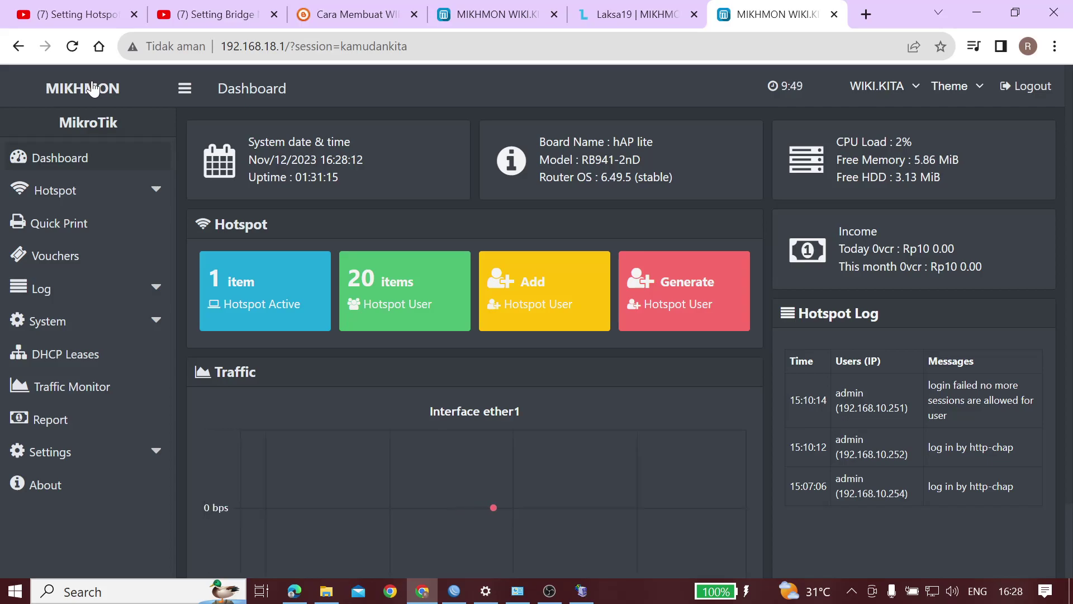
scroll(92, 88, "down", 2)
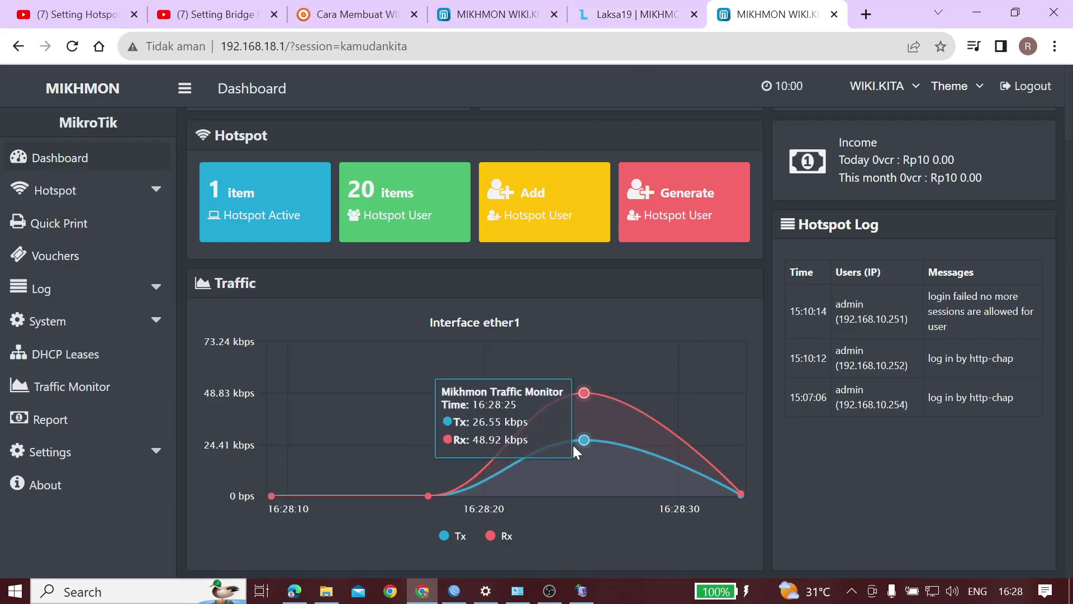
left_click(620, 13)
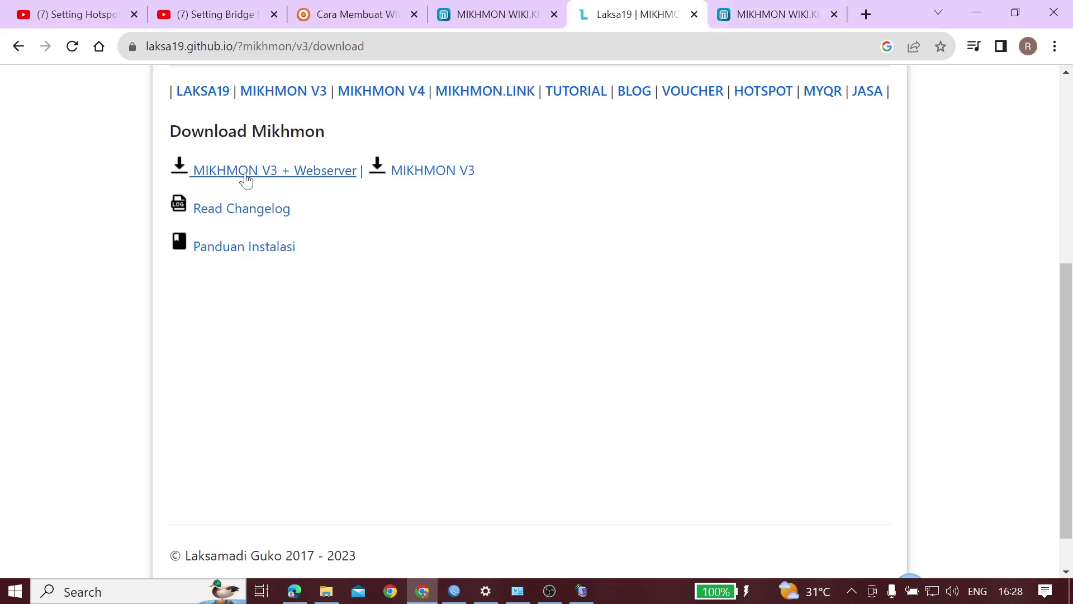
Return to the MIKHMON dashboard, highlight today's income currency, and bring OBS Studio forward
left_click(778, 14)
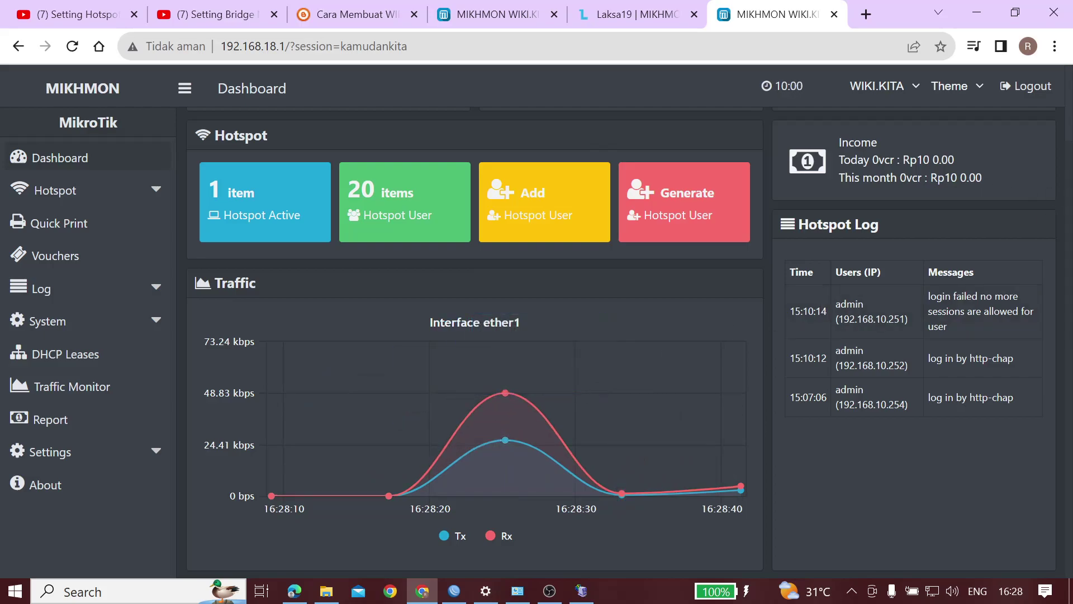
left_click_drag(903, 160, 967, 178)
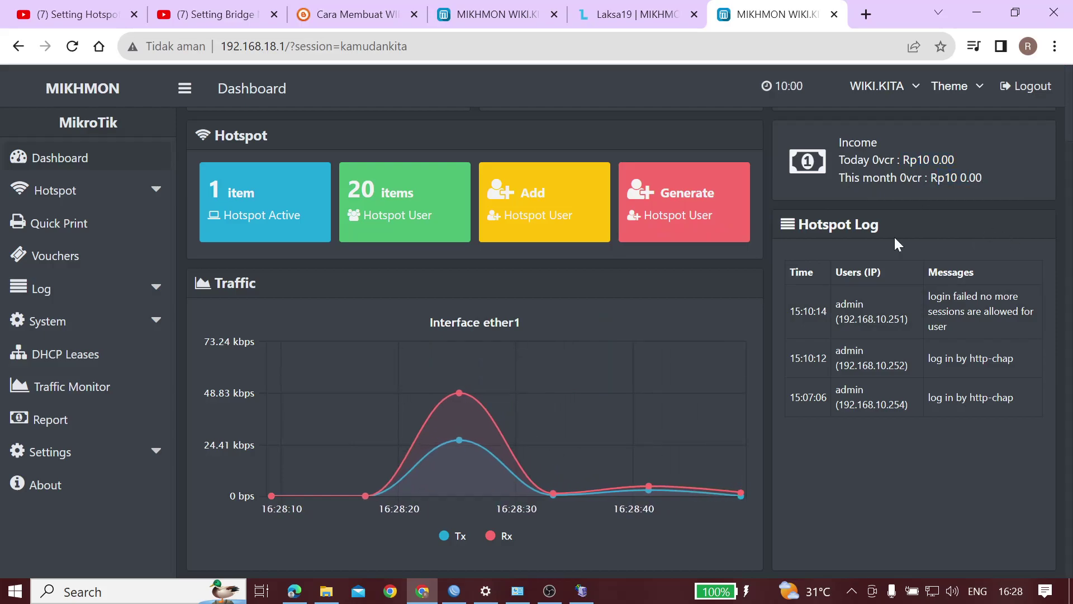
left_click(550, 593)
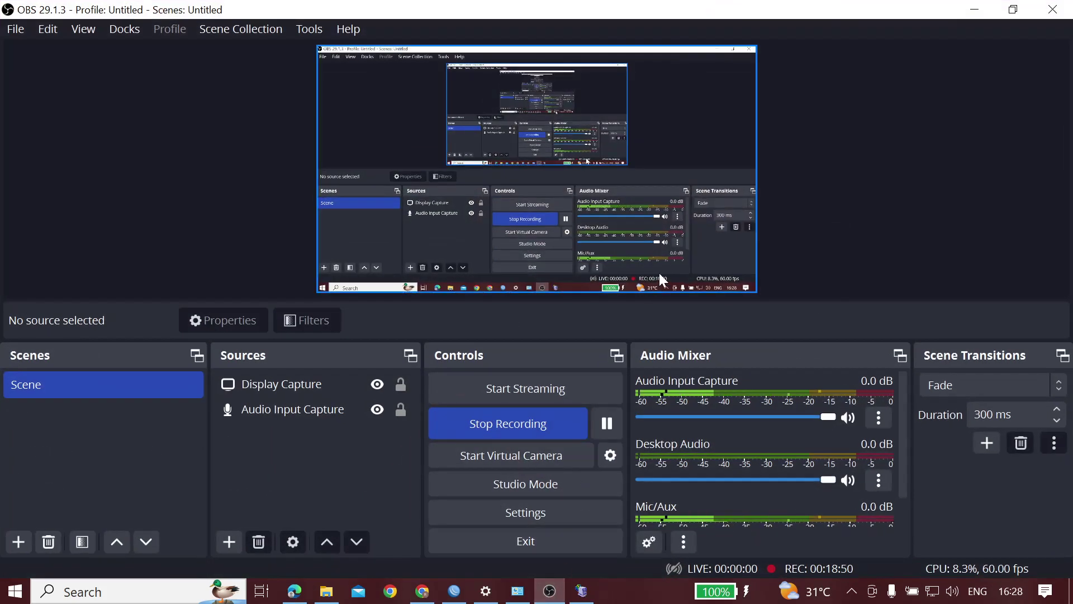